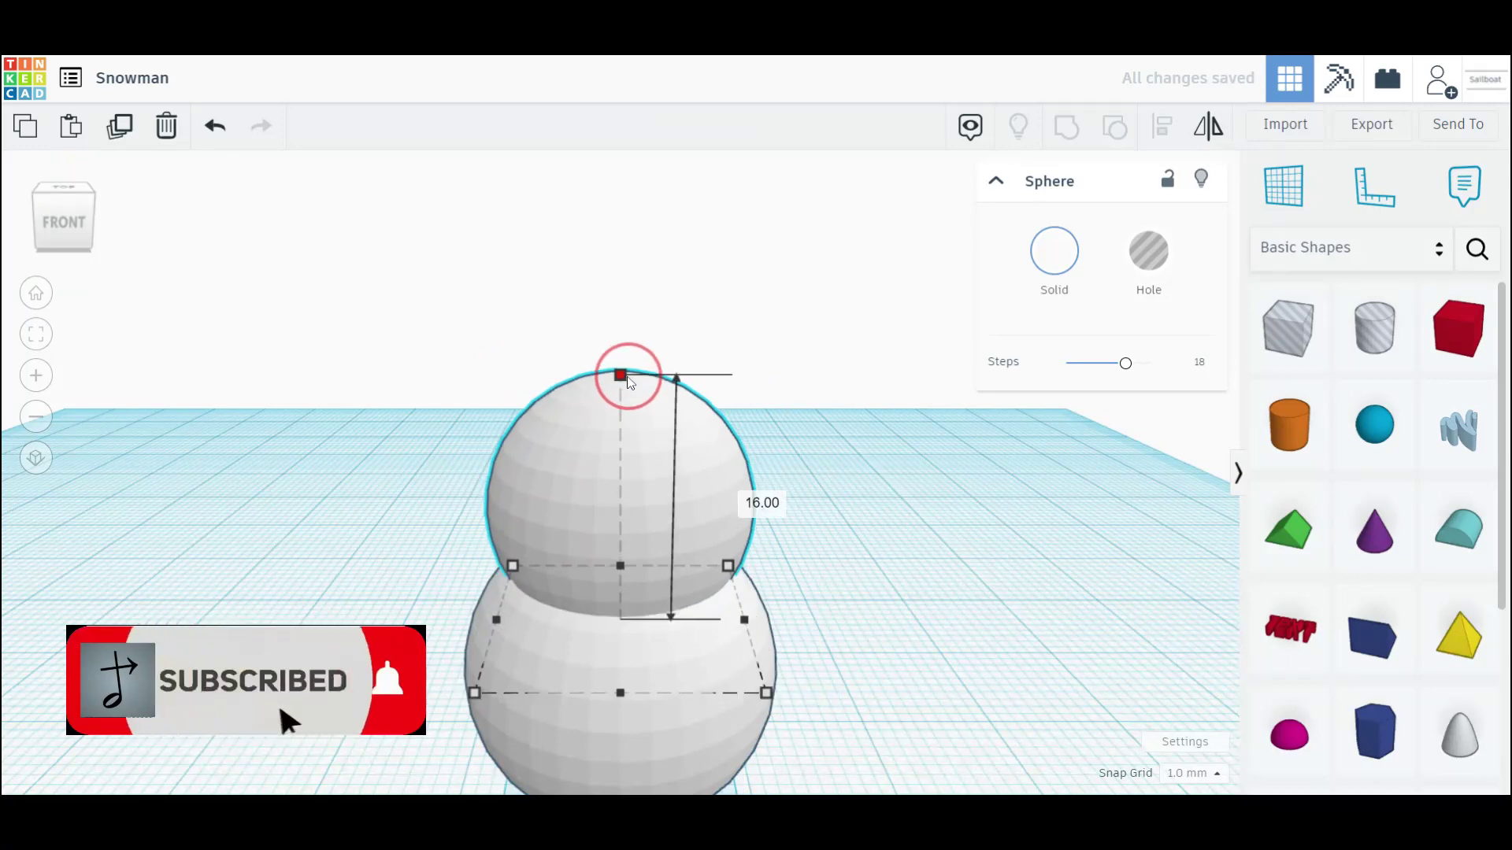
- Duplicate the upper body sphere with its scaling and offset to stack a smaller head sphere, 12.80 mm tall, on top
key("ctrl+d")
scroll(630, 370, "down", 3)
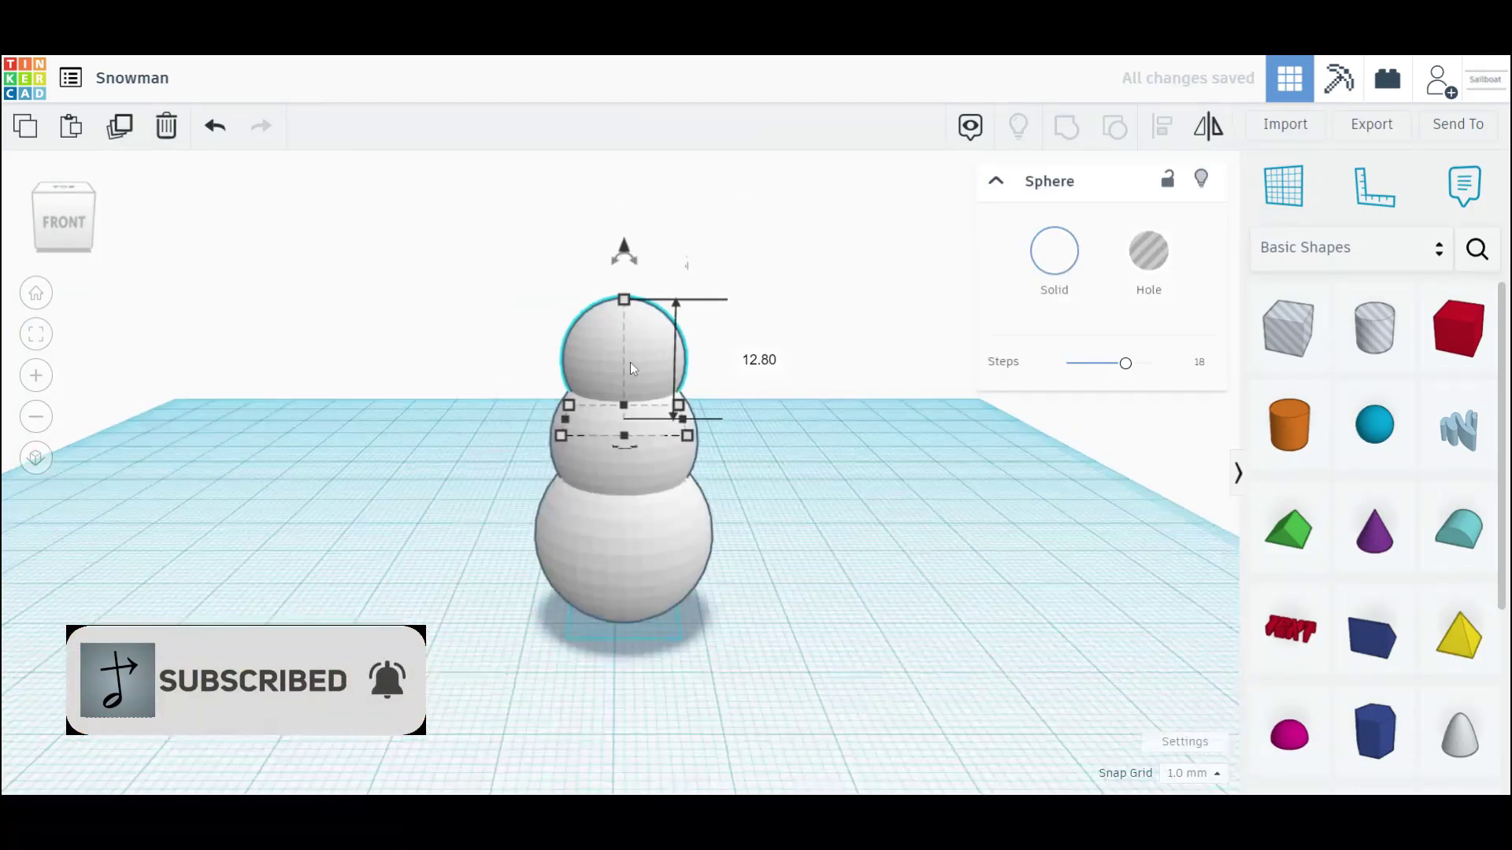
left_click(801, 416)
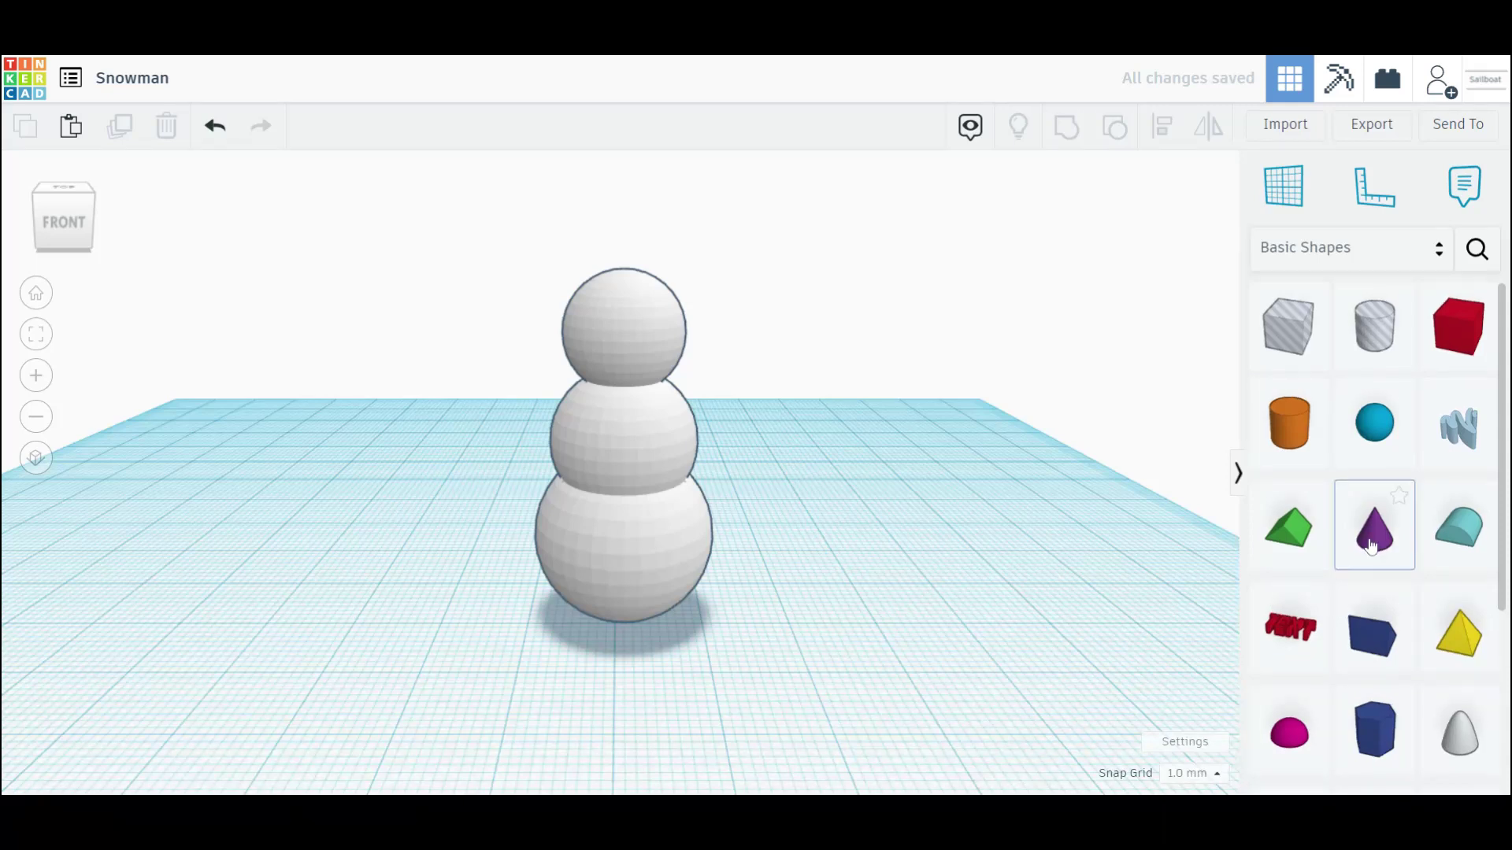
- Add an orange cone with a base radius of 4 on the workplane beside the snowman
left_click_drag(1375, 524, 911, 600)
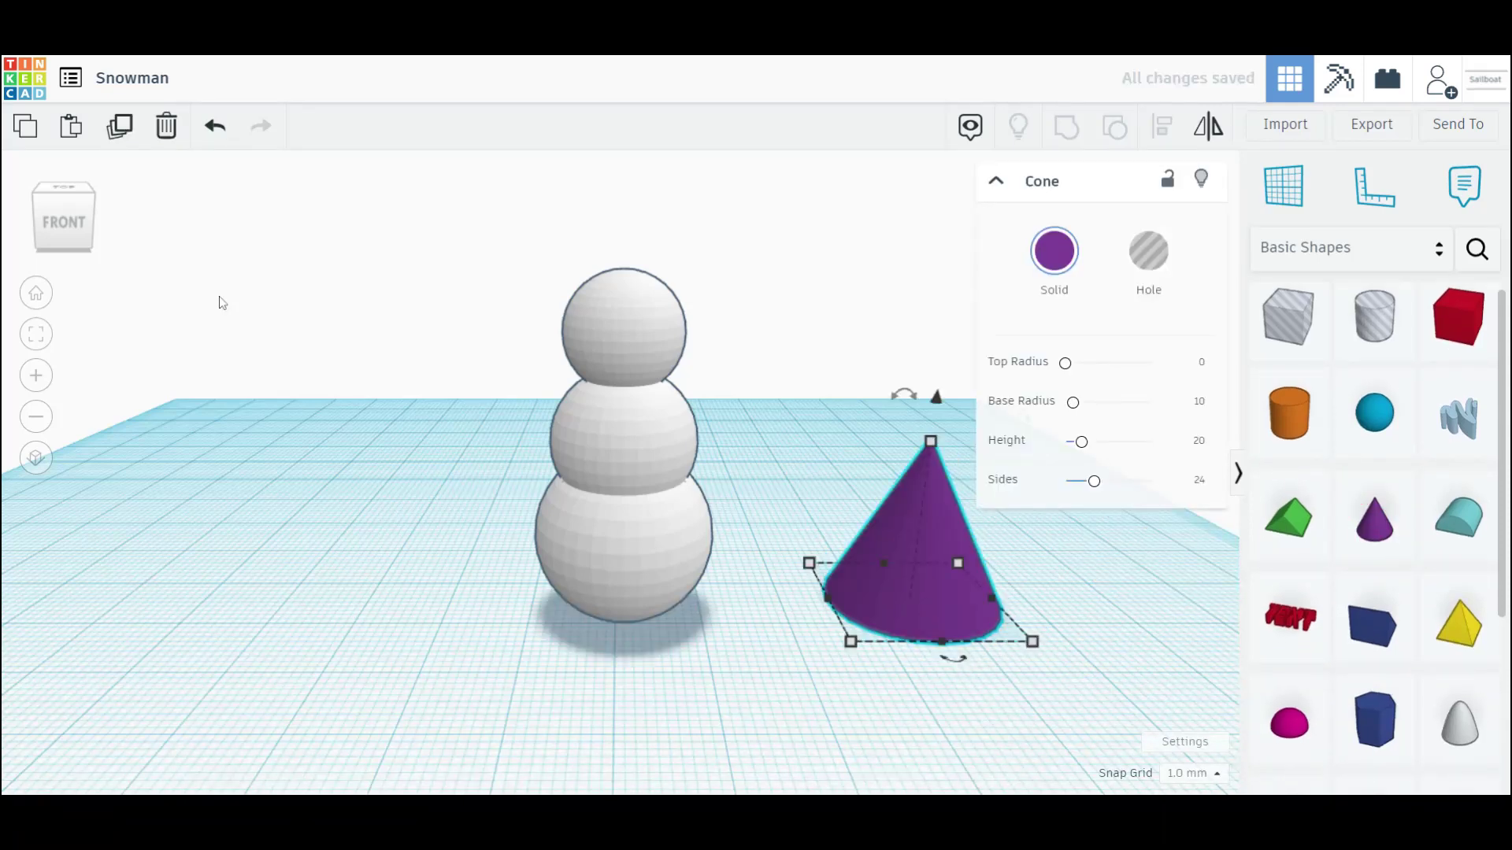
left_click(1202, 404)
type("5")
key("Return")
key("f")
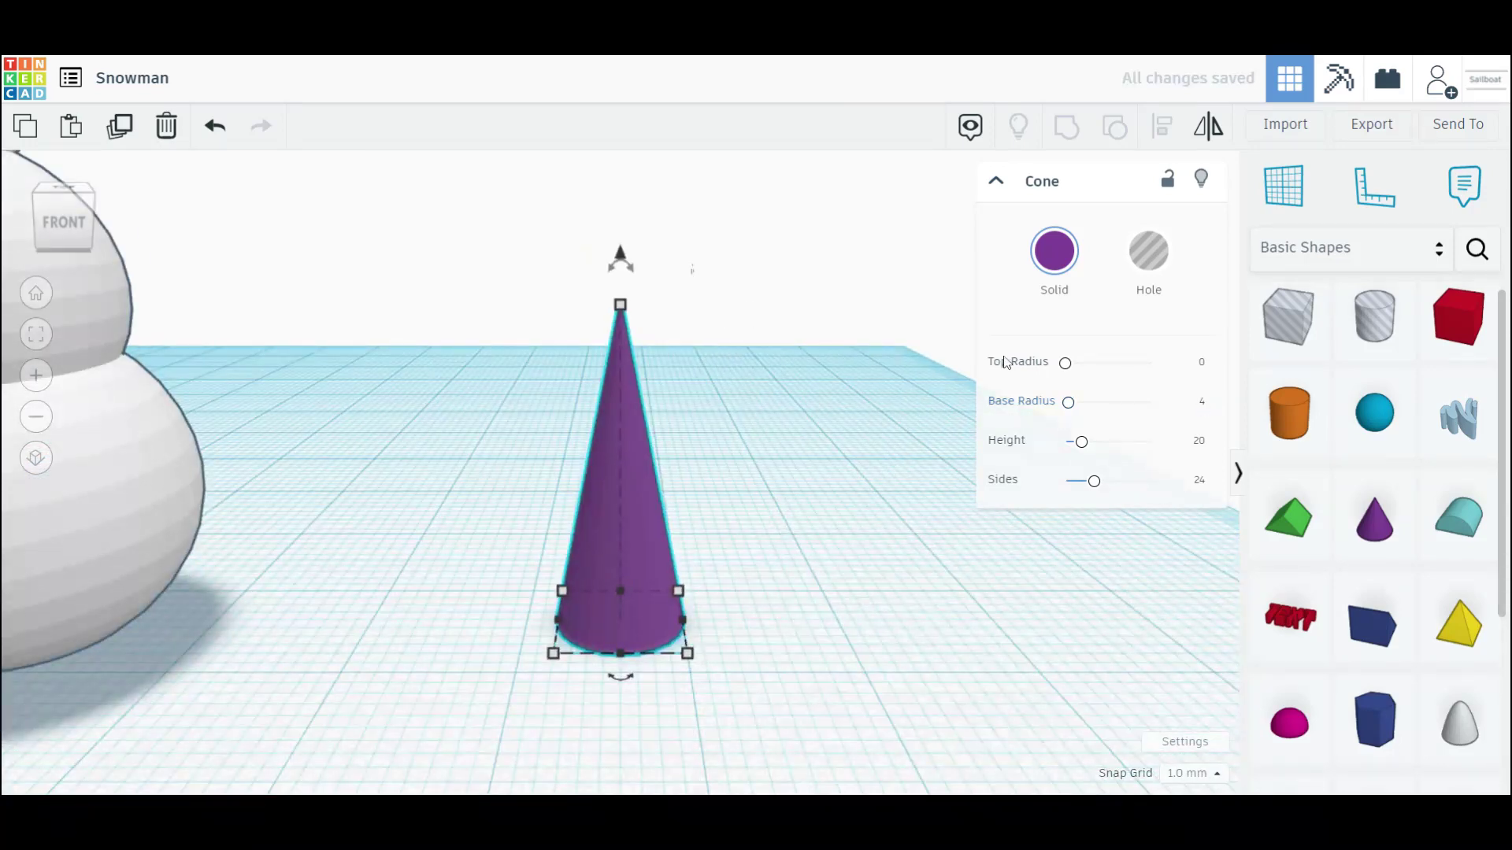
left_click(1054, 251)
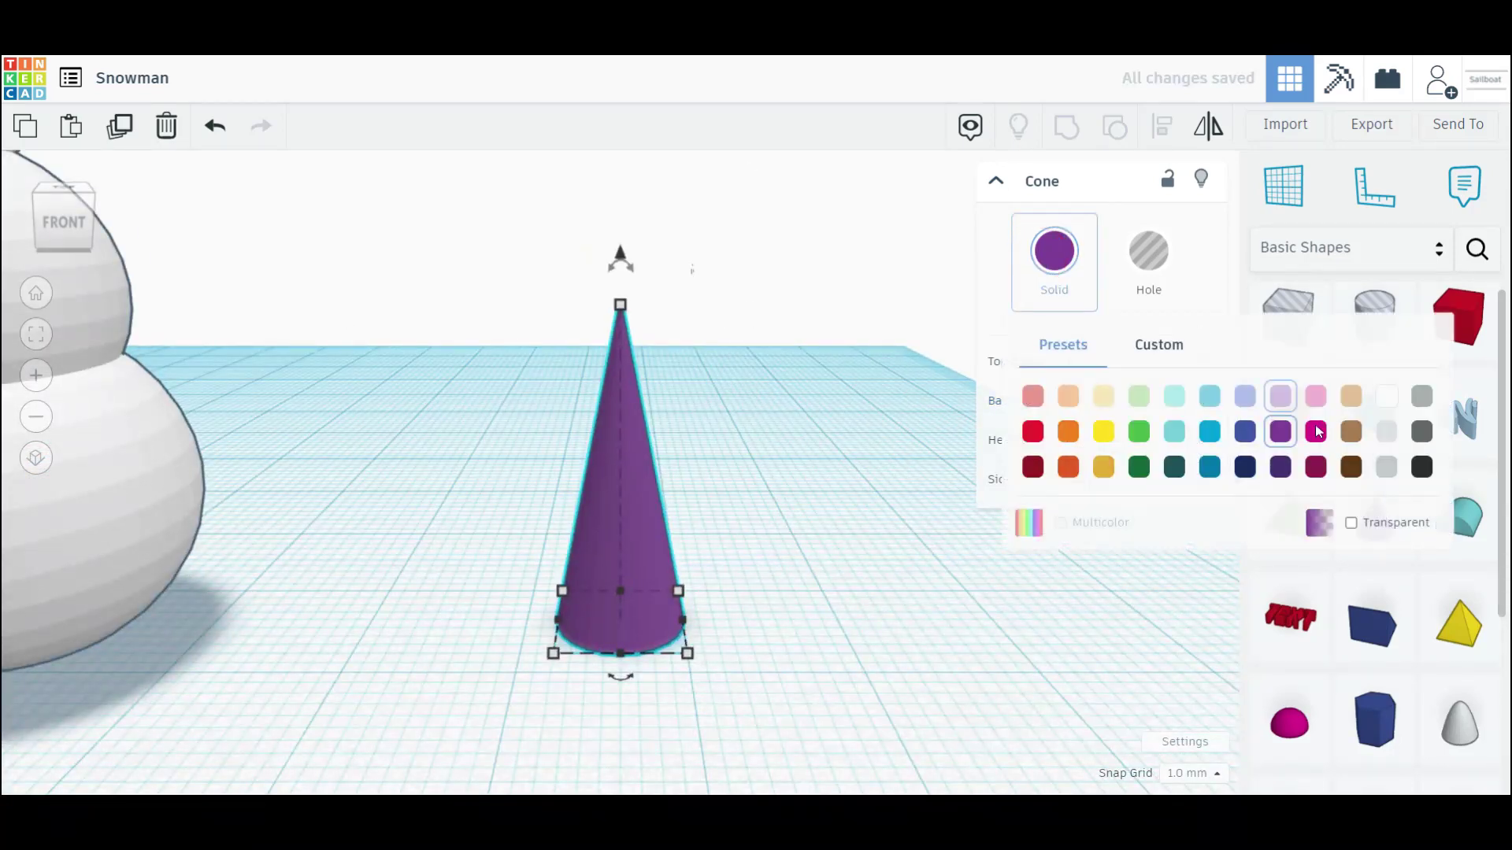
left_click(1071, 438)
- Rotate the cone onto its side with its tip pointing to the snowman's front, and raise it well above the workplane
left_click_drag(36, 222, 307, 220)
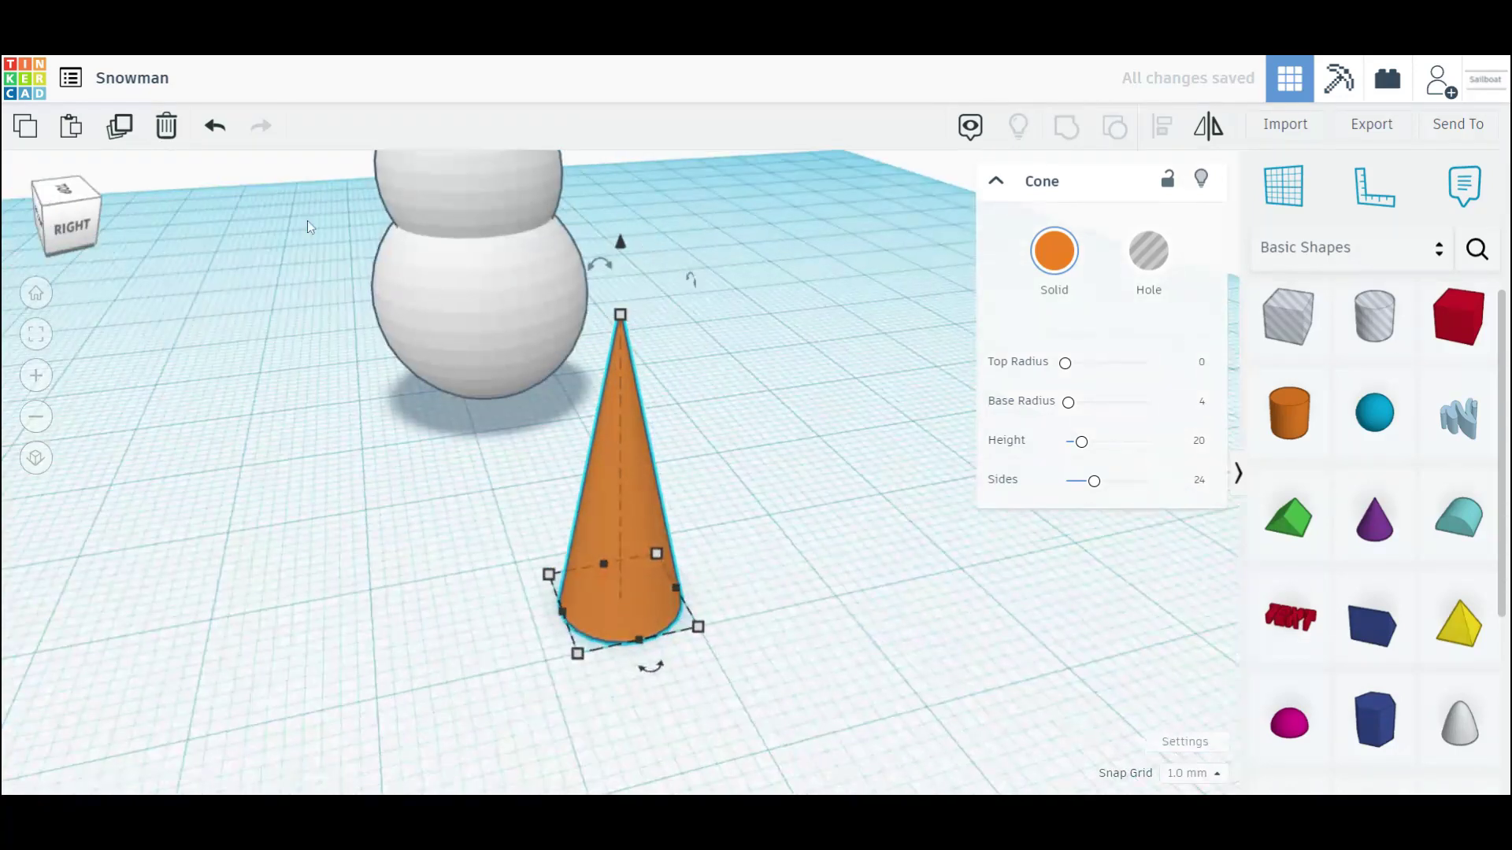
left_click_drag(545, 310, 474, 451)
key("ctrl+Up")
key("ctrl+Up")
key("ctrl+Up")
key("ctrl+Up")
key("ctrl+Up")
key("ctrl+Up")
key("ctrl+Up")
key("ctrl+Up")
key("ctrl+Up")
key("ctrl+Up")
key("ctrl+Up")
key("ctrl+Up")
key("ctrl+Up")
key("ctrl+Up")
key("ctrl+Up")
key("ctrl+Up")
key("ctrl+Up")
key("ctrl+Up")
key("ctrl+Up")
key("ctrl+Up")
- Move the horizontal cone over to the snowman so that its base sinks into the lower front of the head
middle_click_drag(474, 449, 475, 456)
key("Up")
key("Up")
key("Up")
key("Up")
key("Up")
key("Up")
key("Up")
key("Up")
key("Up")
key("Up")
key("Up")
key("Up")
key("Up")
key("Up")
key("Up")
key("Up")
key("Up")
key("Up")
key("Up")
key("Up")
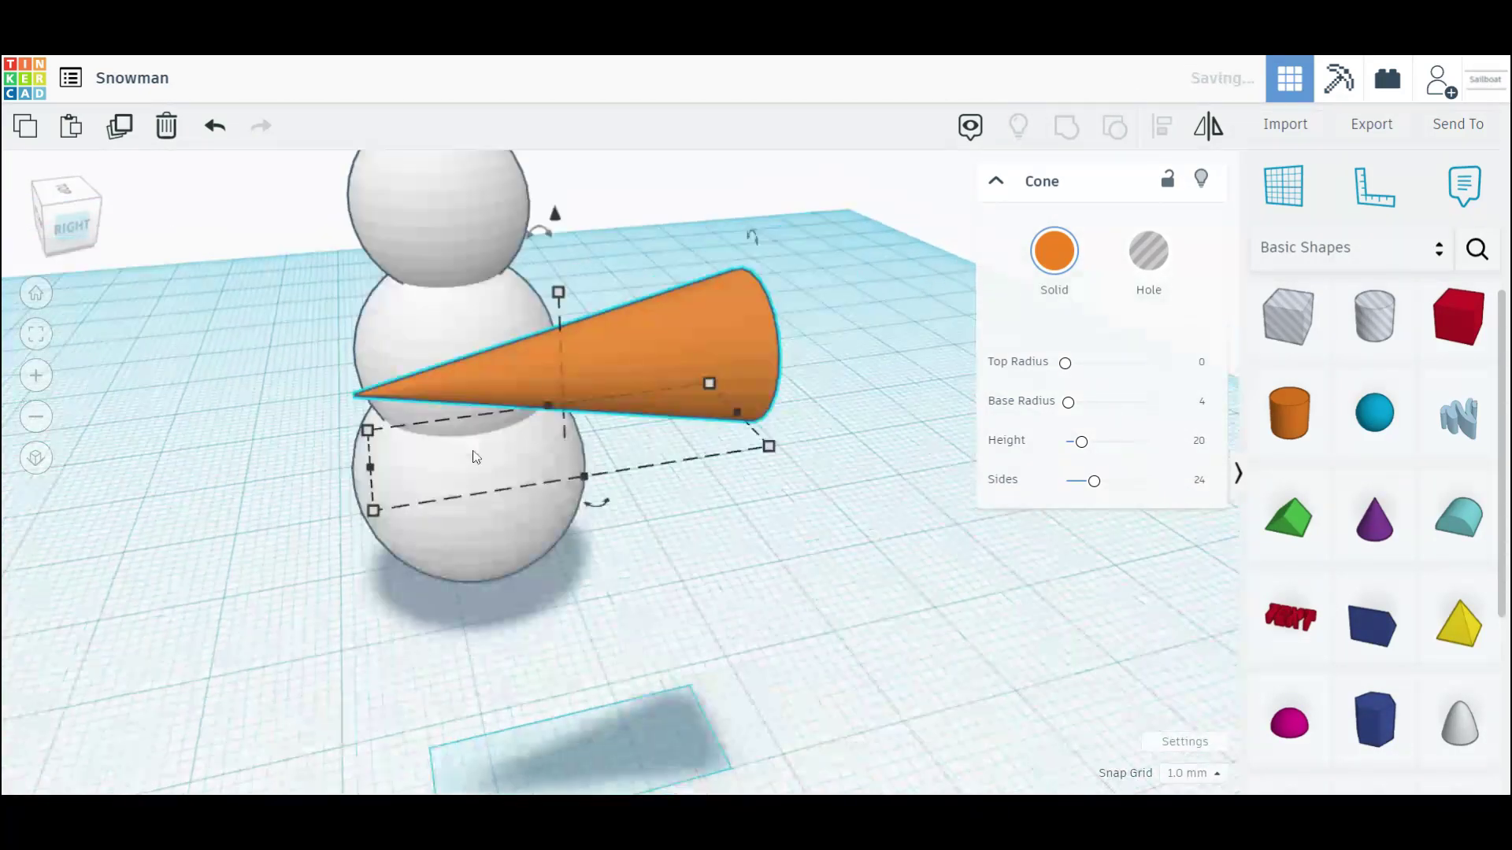
key("Left")
key("Left")
key("Left")
key("Left")
key("Left")
key("Left")
key("Left")
key("Left")
key("Left")
key("Left")
key("Left")
key("Left")
key("Left")
key("f")
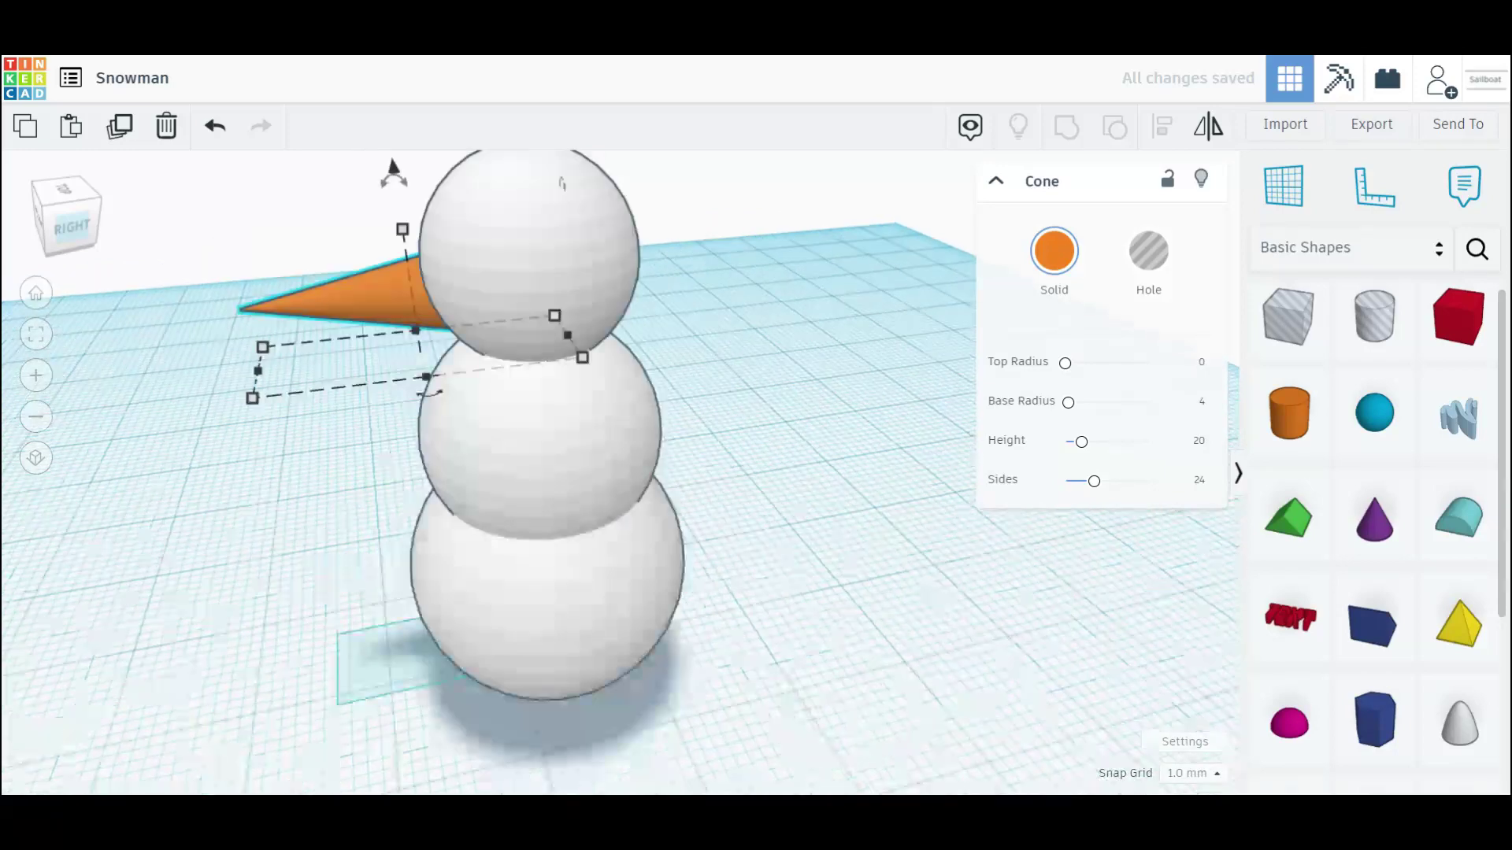
key("Down")
key("Down")
key("Down")
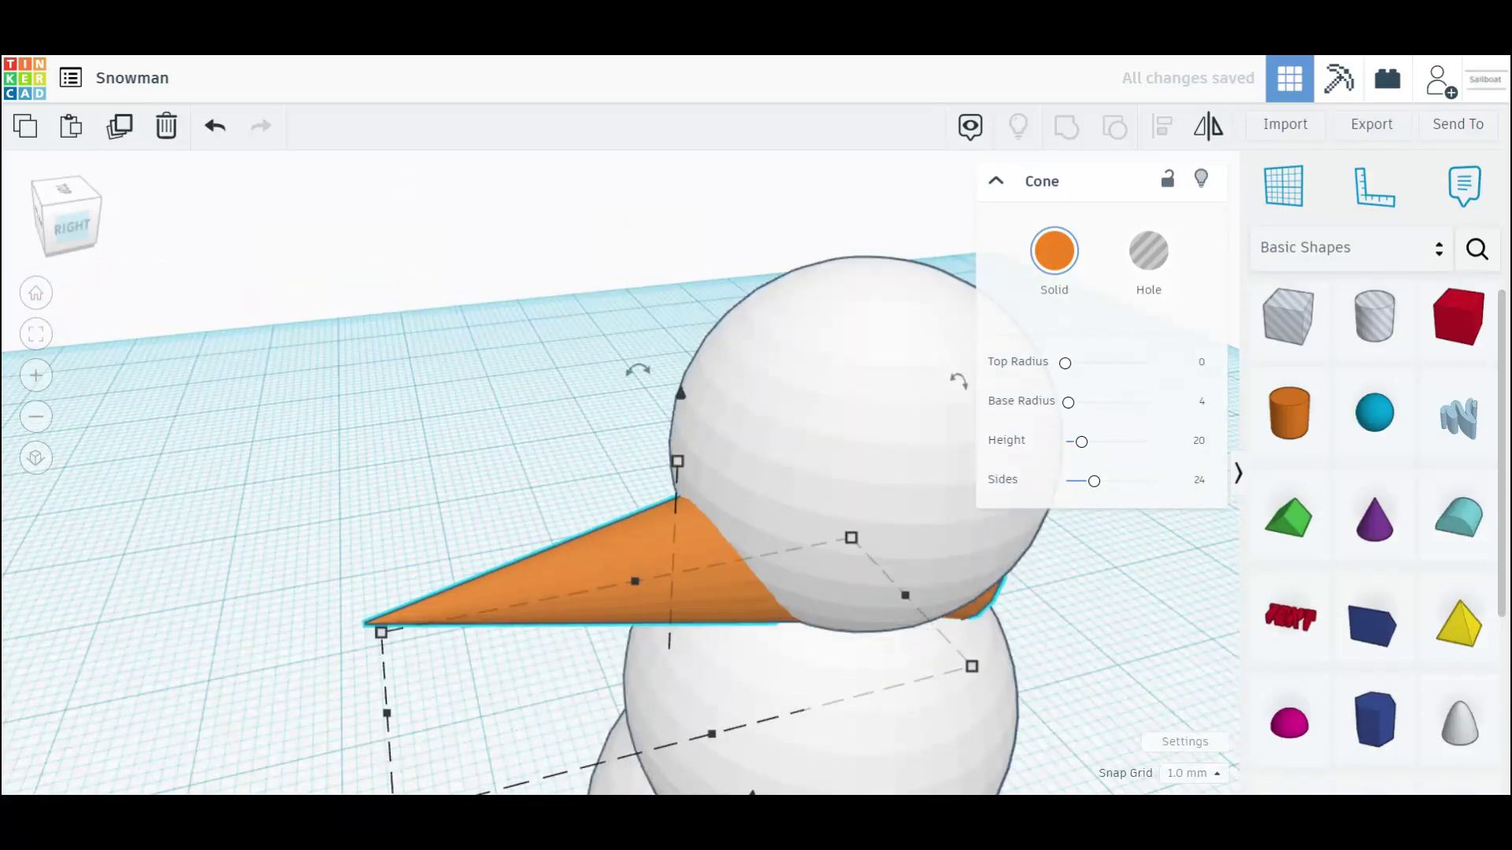
key("Up")
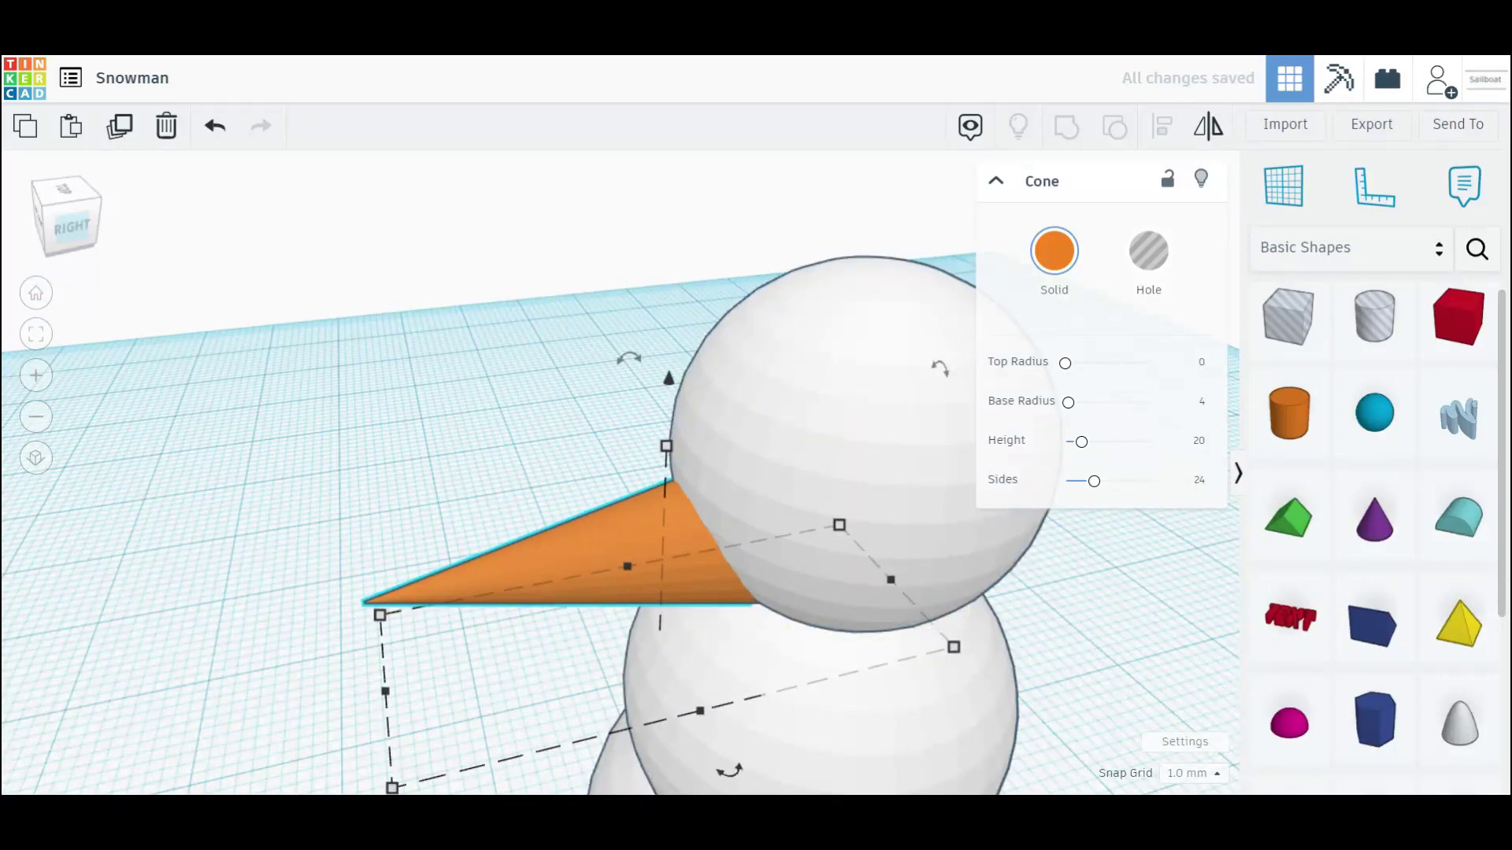
- Scale the cone proportionally to a base width of 4 mm
left_click(118, 236)
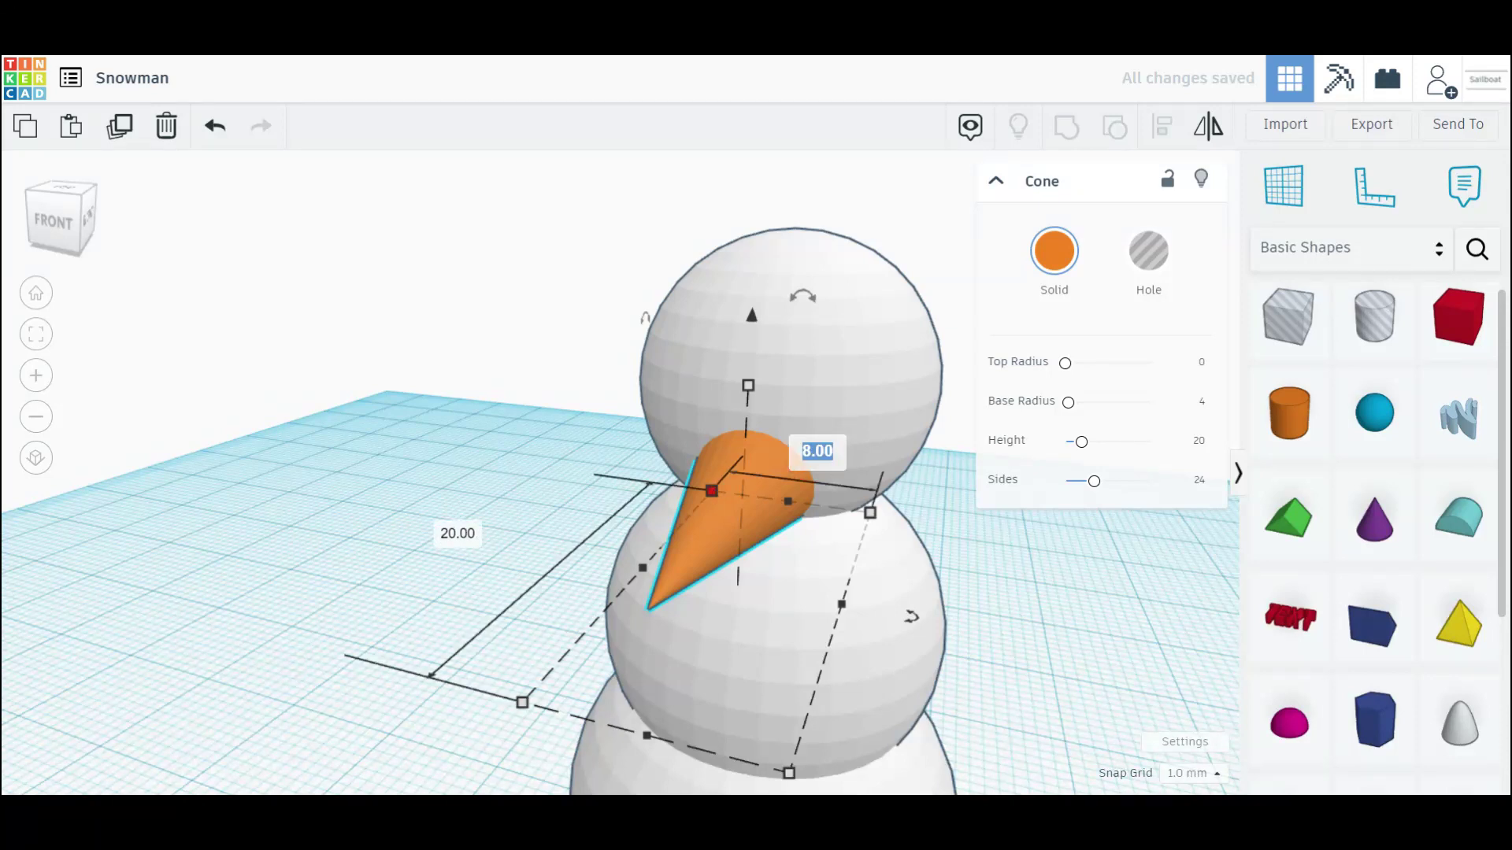
type("4")
key("shift+Return")
- Shift the scaled-down cone until its base is embedded in the front of the head as a nose
key("Left")
key("Left")
key("Left")
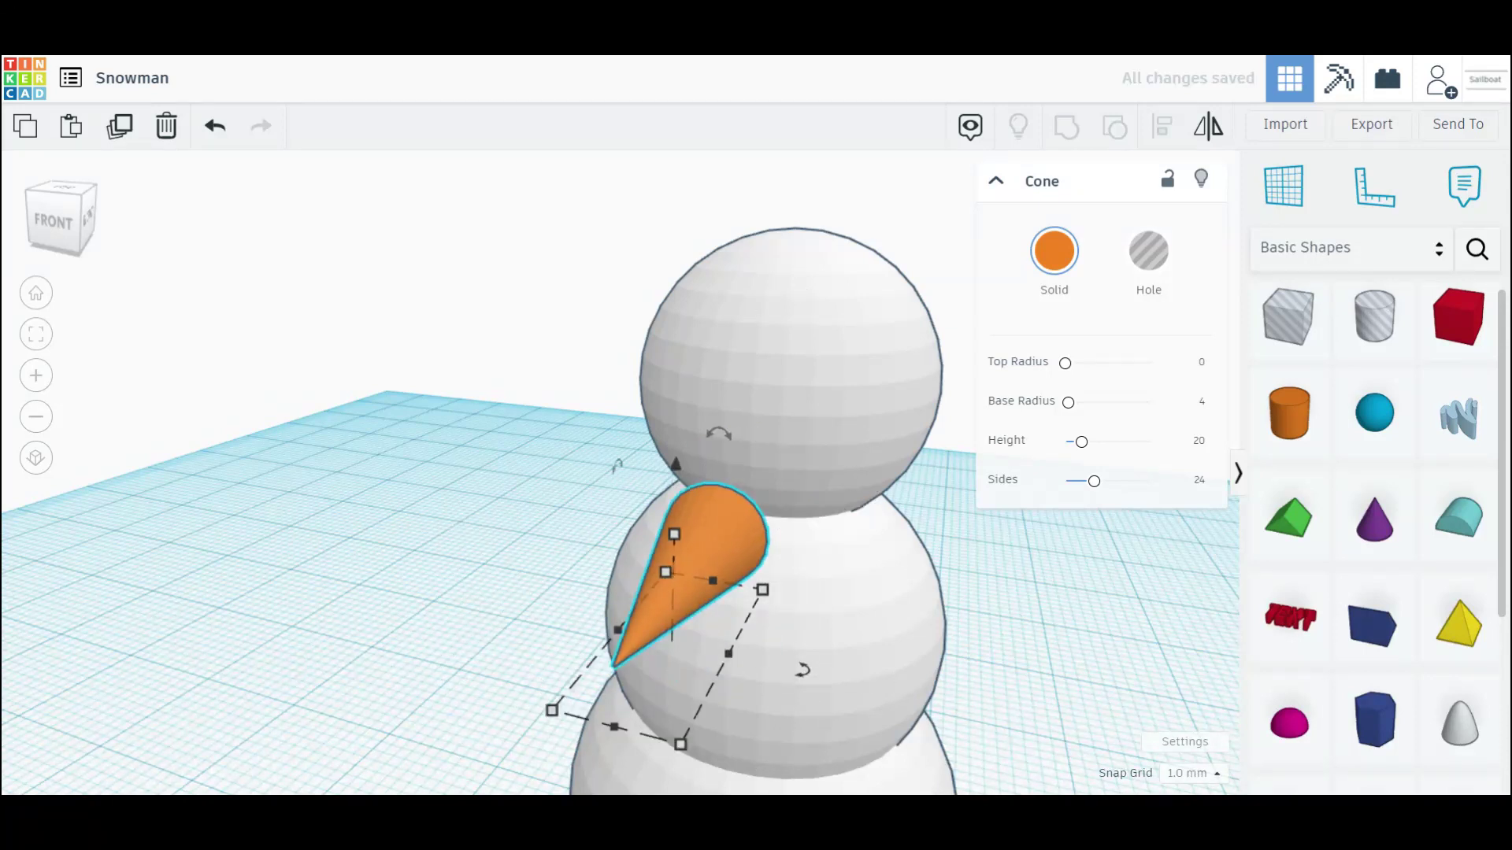
key("Up")
key("Up")
key("Up")
key("Up")
key("Up")
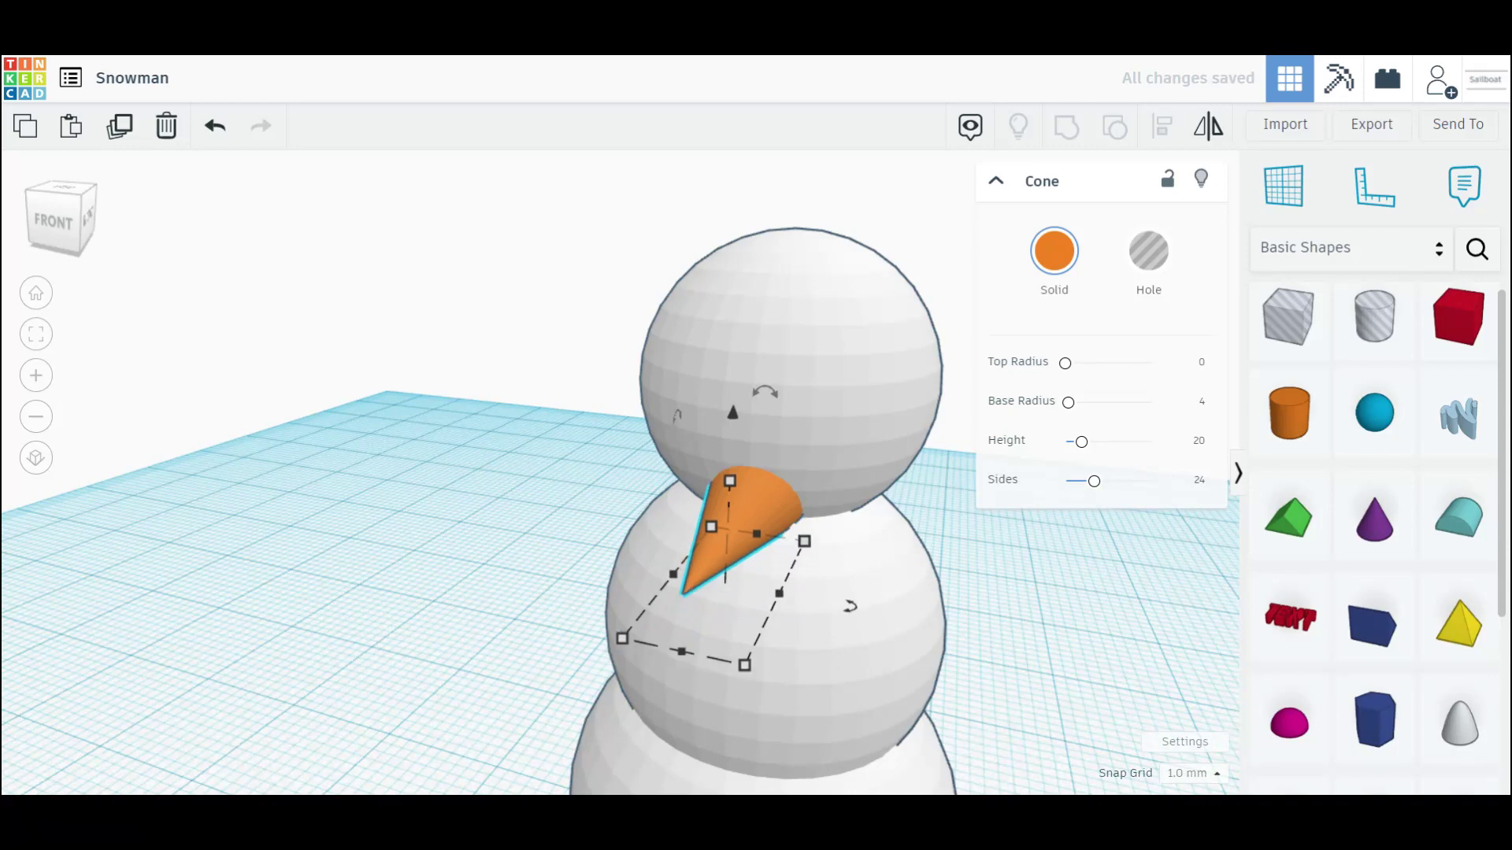
key("Up")
key("Up")
- Lower the cone nose slightly on the snowman's face
left_click(77, 217)
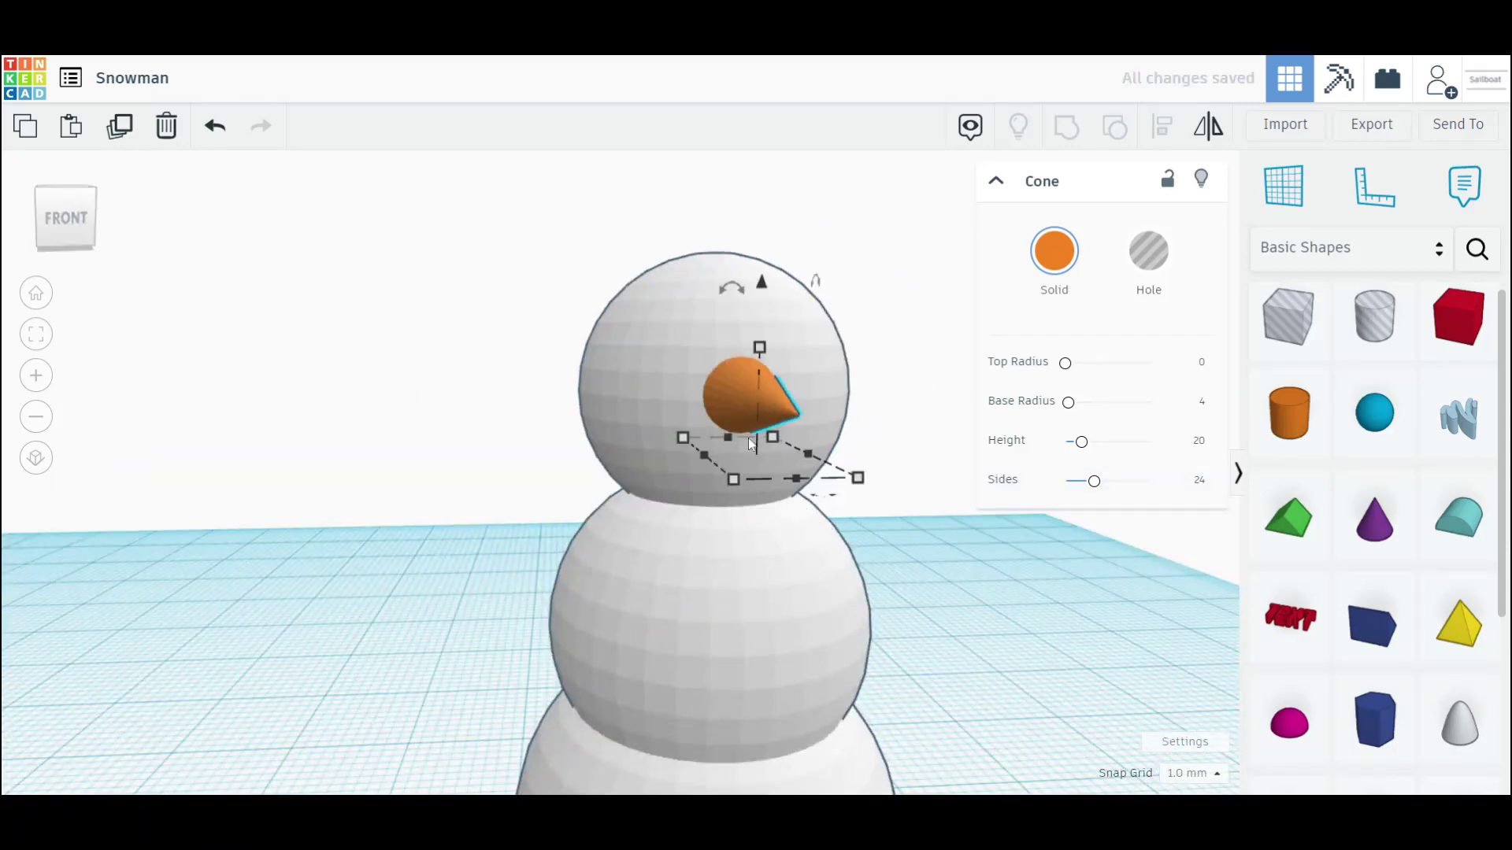
key("ctrl+Down")
key("ctrl+Down")
left_click(910, 455)
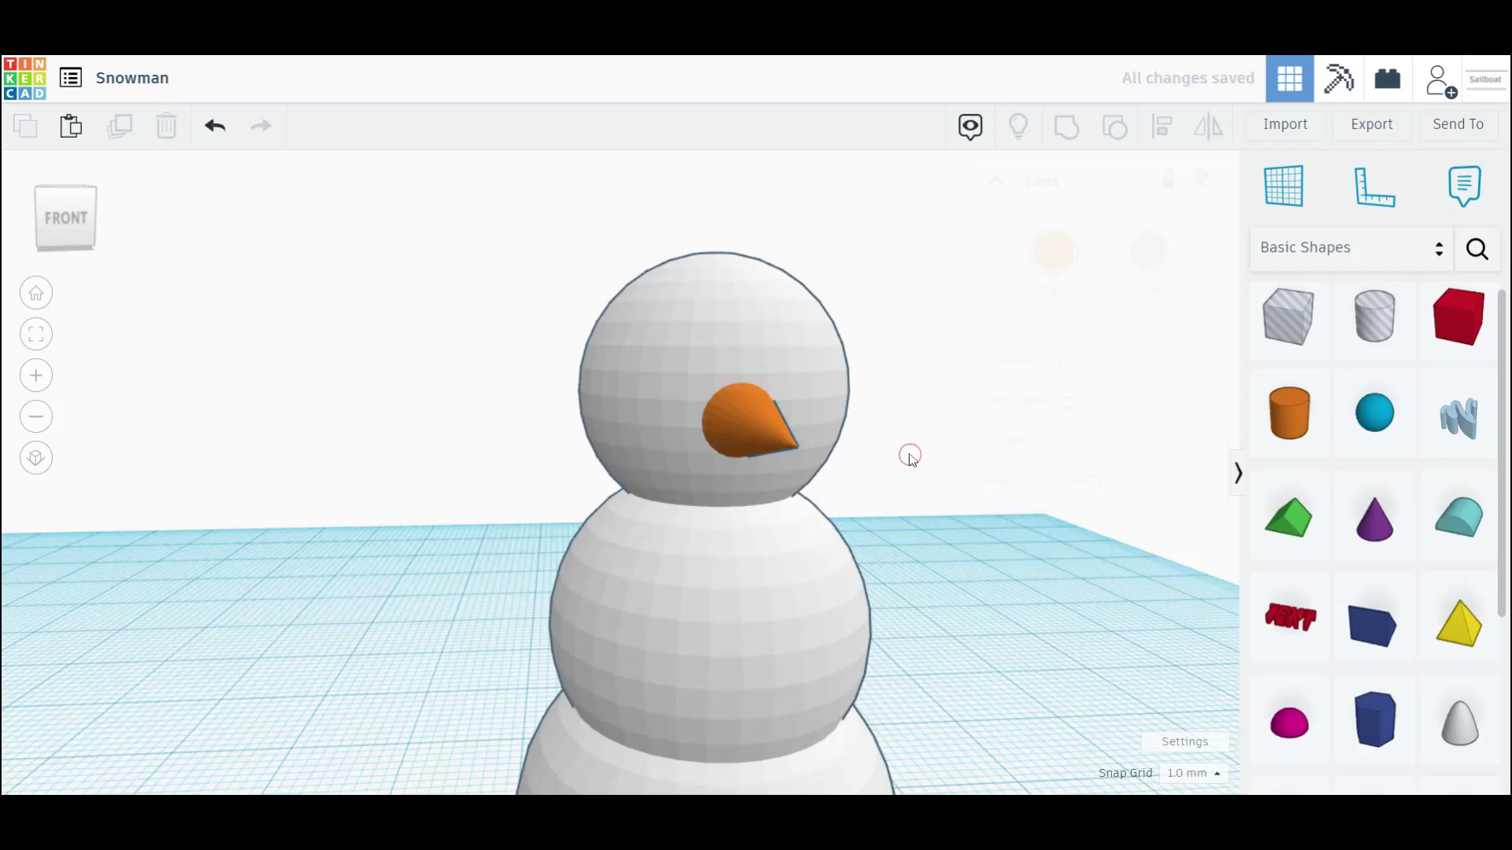
- Make a copy of the head sphere, scale it proportionally down to about 2.4 mm and colour it black
left_click(630, 342)
left_click_drag(793, 487, 654, 548, "shift")
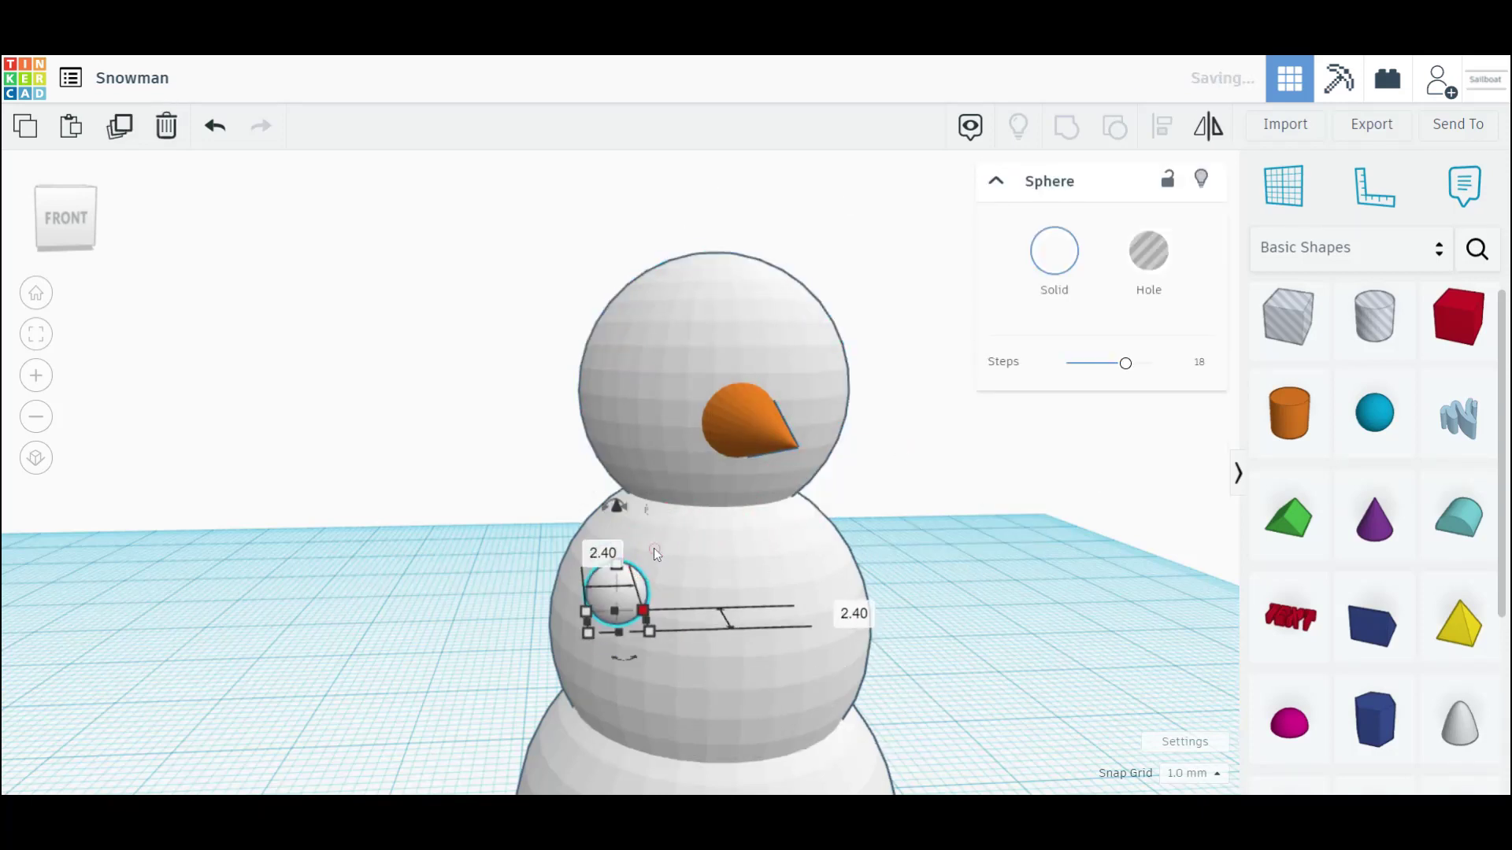
left_click(1048, 264)
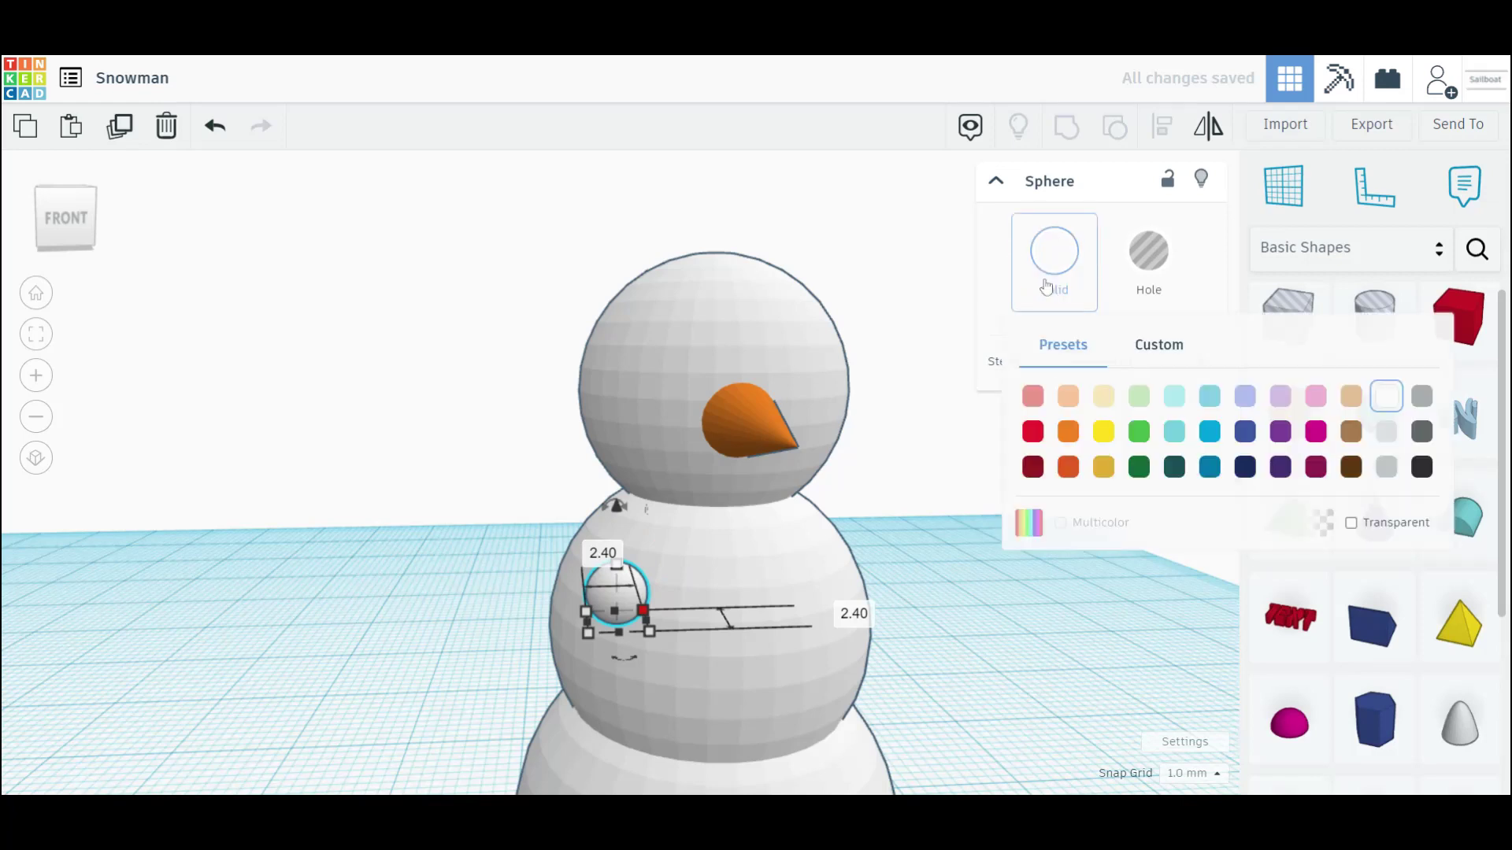
left_click(1423, 468)
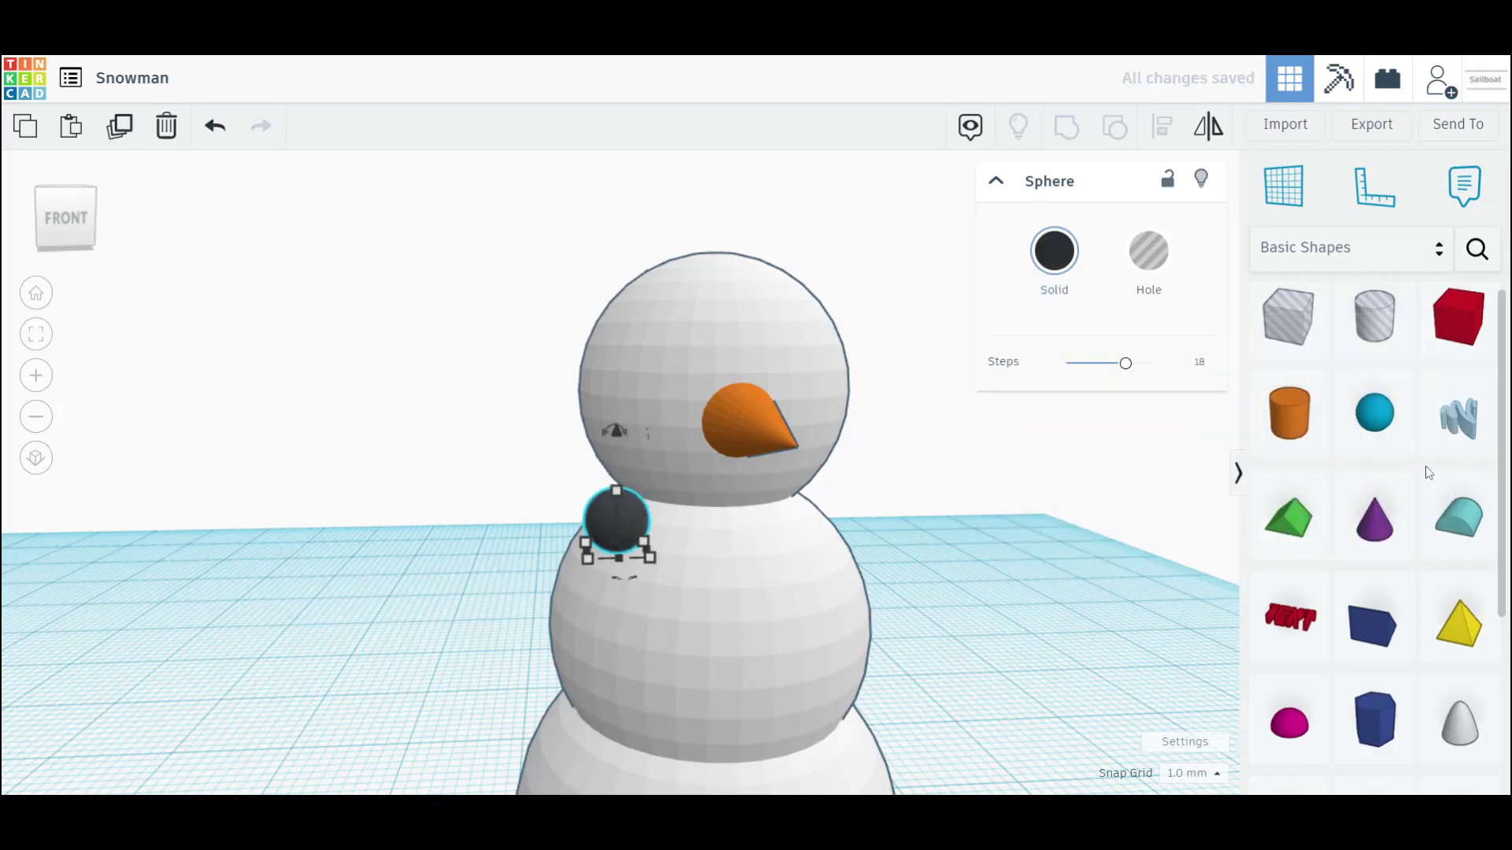
- Raise the small black sphere and set it partly into the face beside the nose as an eye
key("ctrl+Up")
key("ctrl+Up")
key("ctrl+Up")
key("ctrl+Up")
key("ctrl+Up")
key("Right")
key("Right")
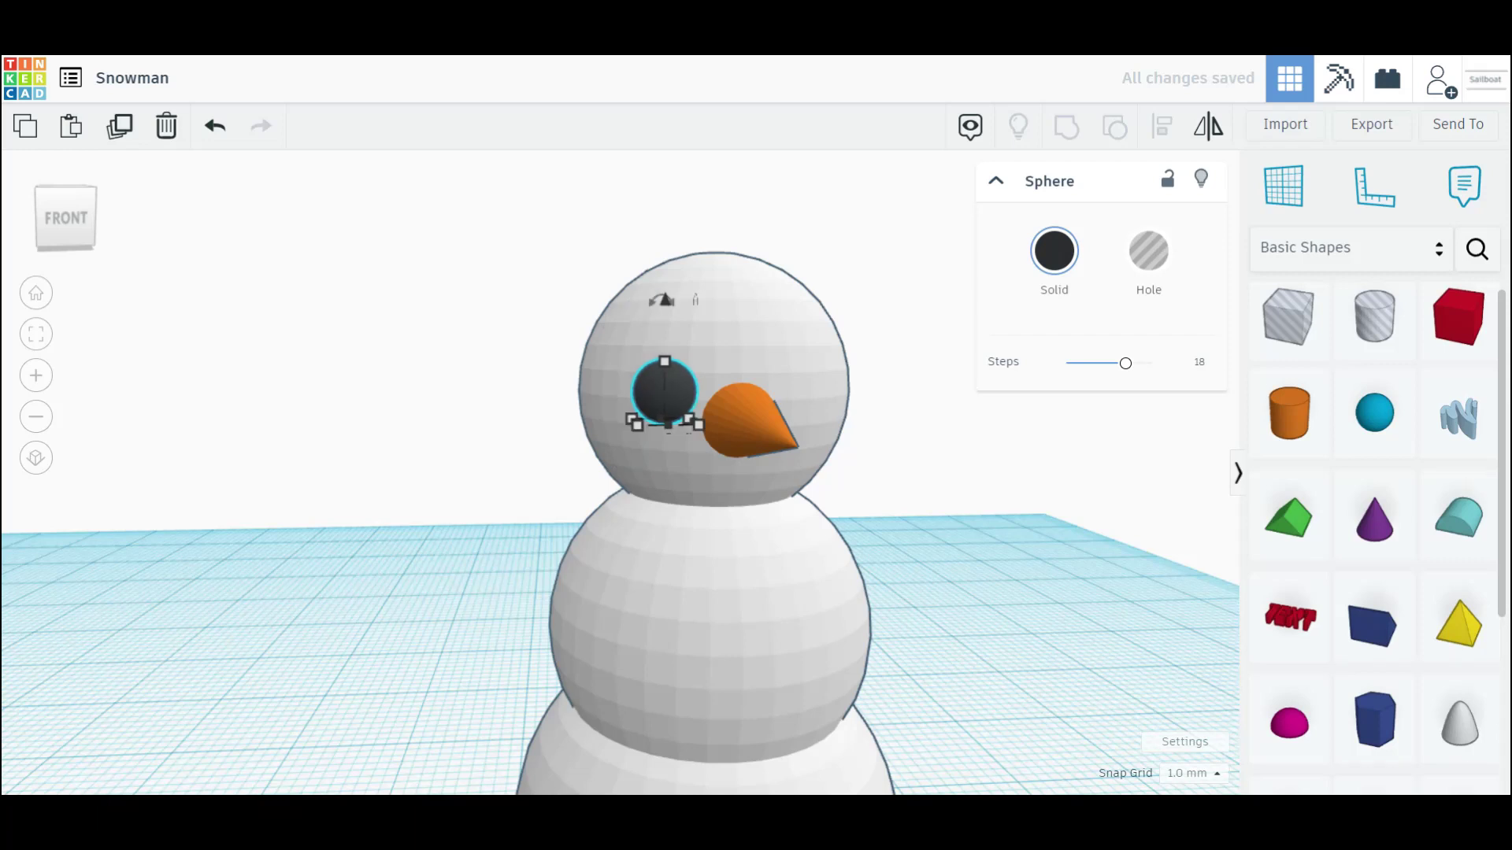
key("Up")
key("Up")
left_click(1091, 586)
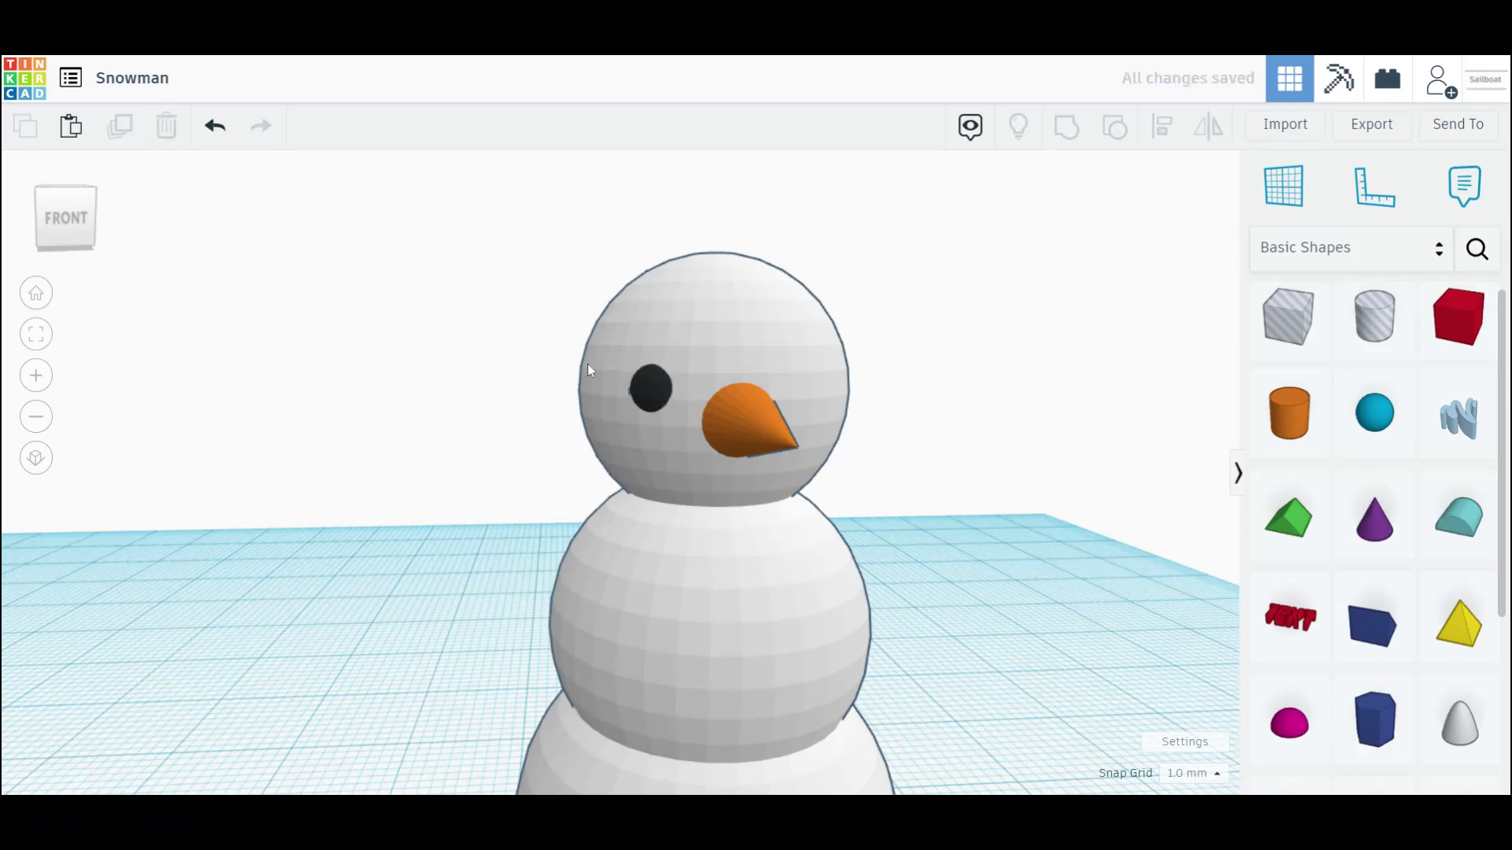
- Copy and paste the black eye, and place the copy on the other side of the nose
left_click(639, 395)
key("ctrl+c")
key("ctrl+v")
key("Left")
key("Left")
key("Left")
key("Left")
key("Left")
key("Left")
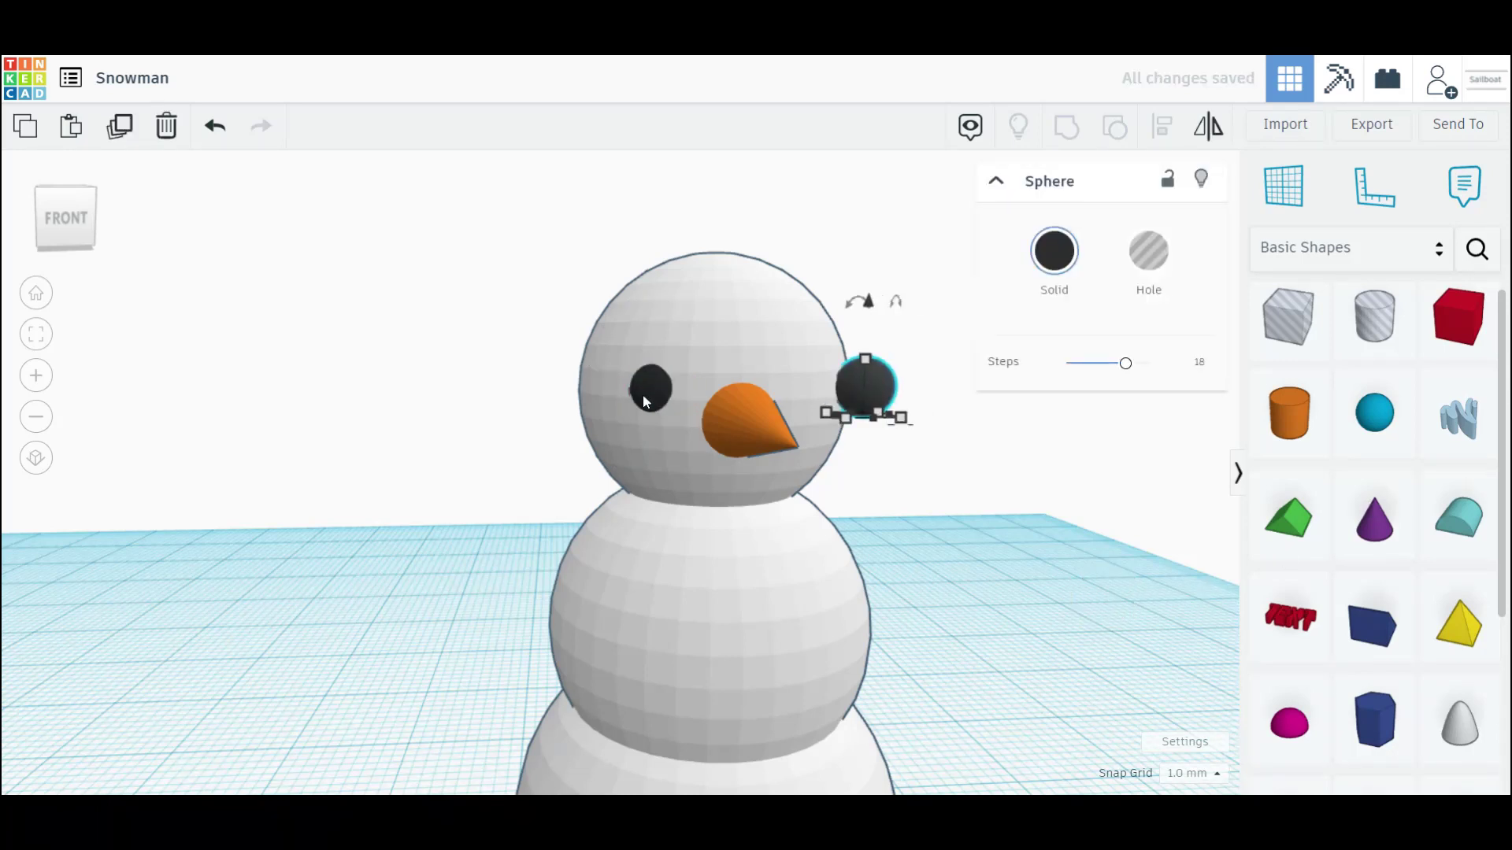
key("Right")
key("Right")
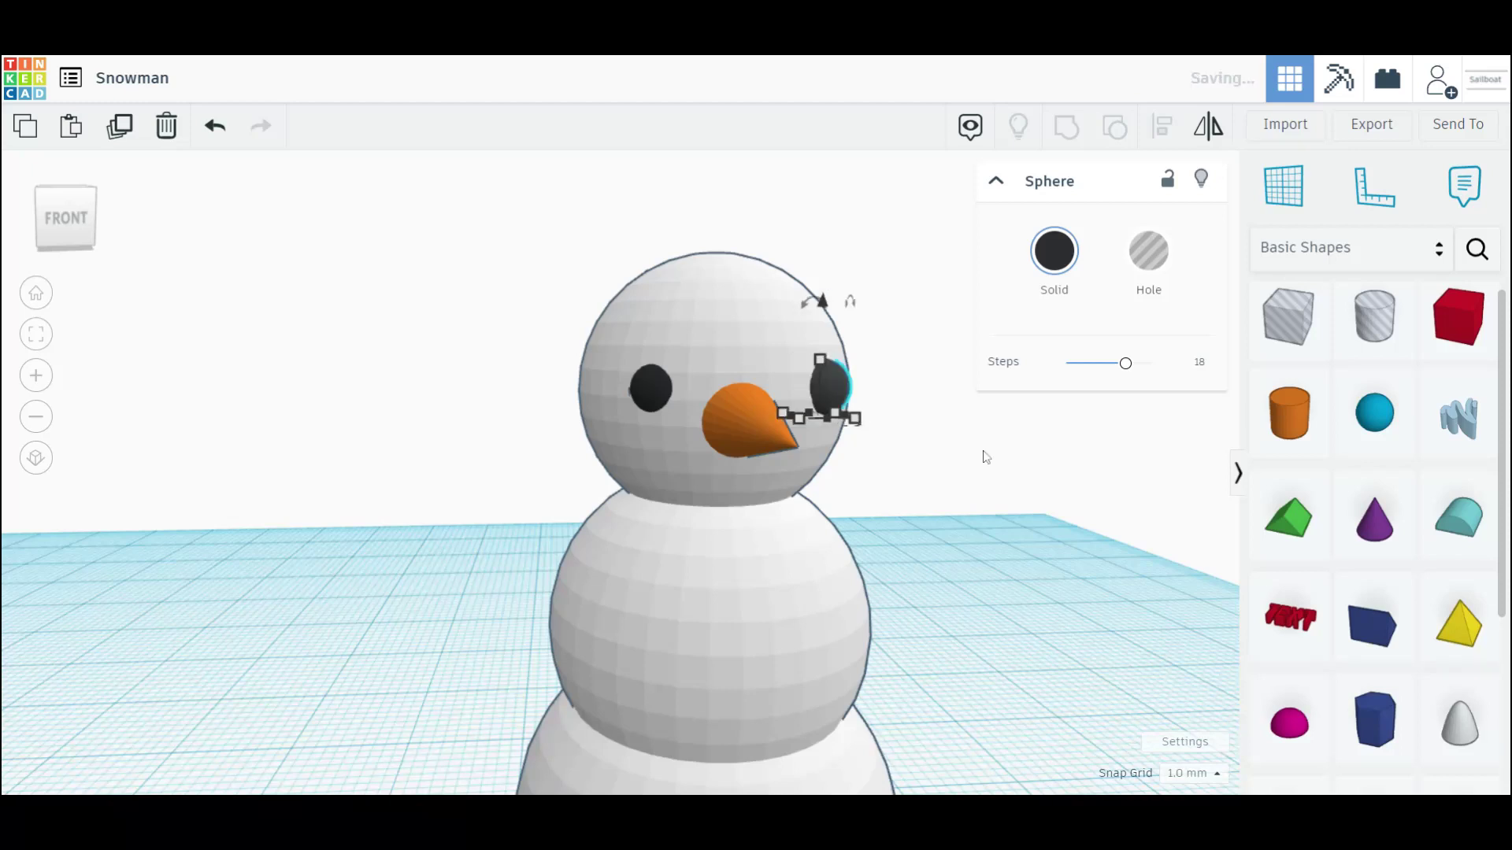
- Group the two black eyes into one shape
left_click(63, 193)
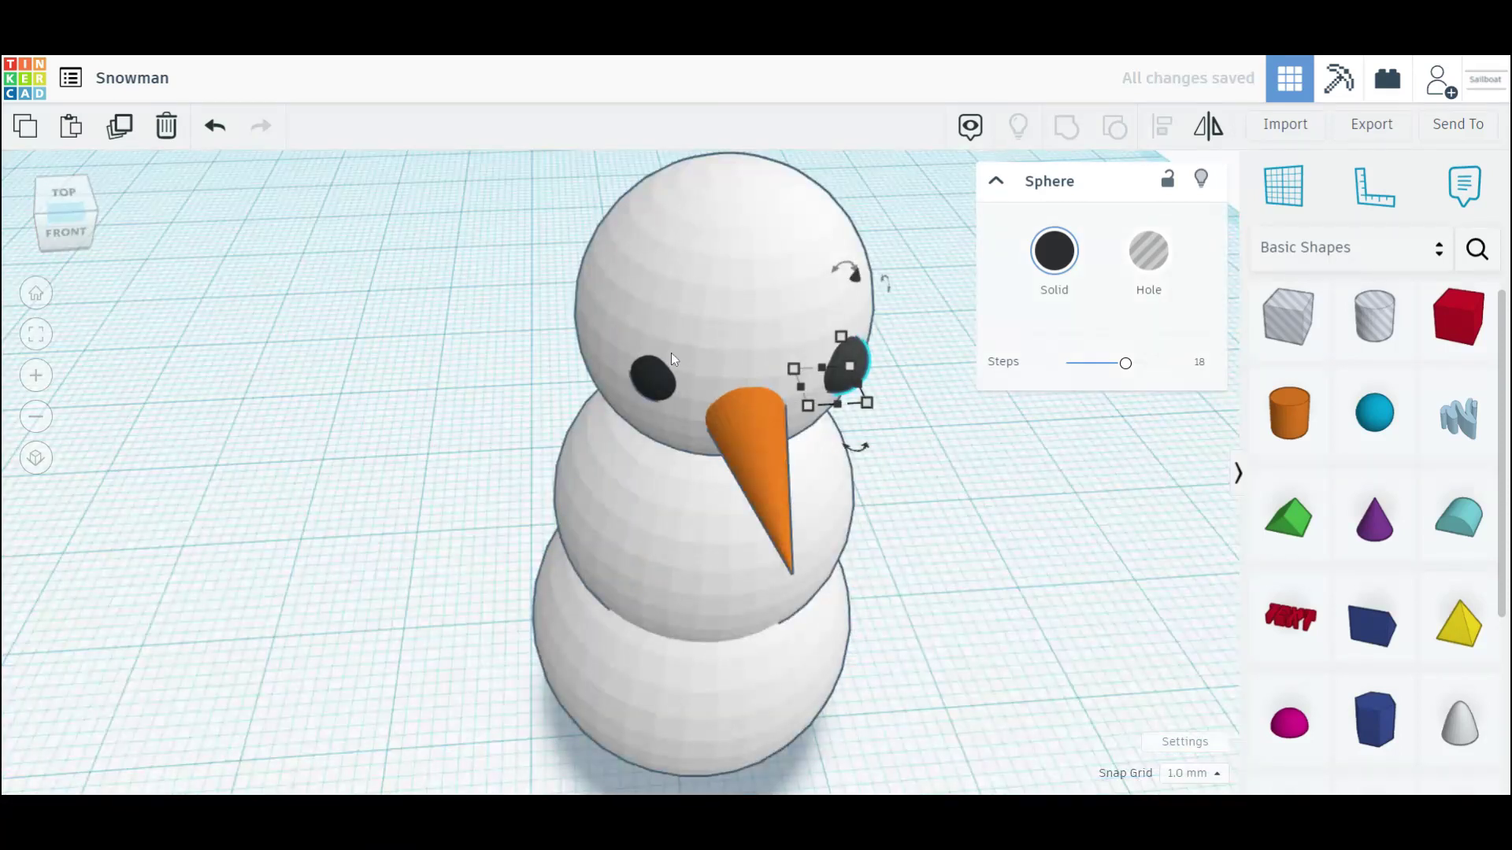
left_click(662, 395, "shift")
key("f")
key("ctrl+g")
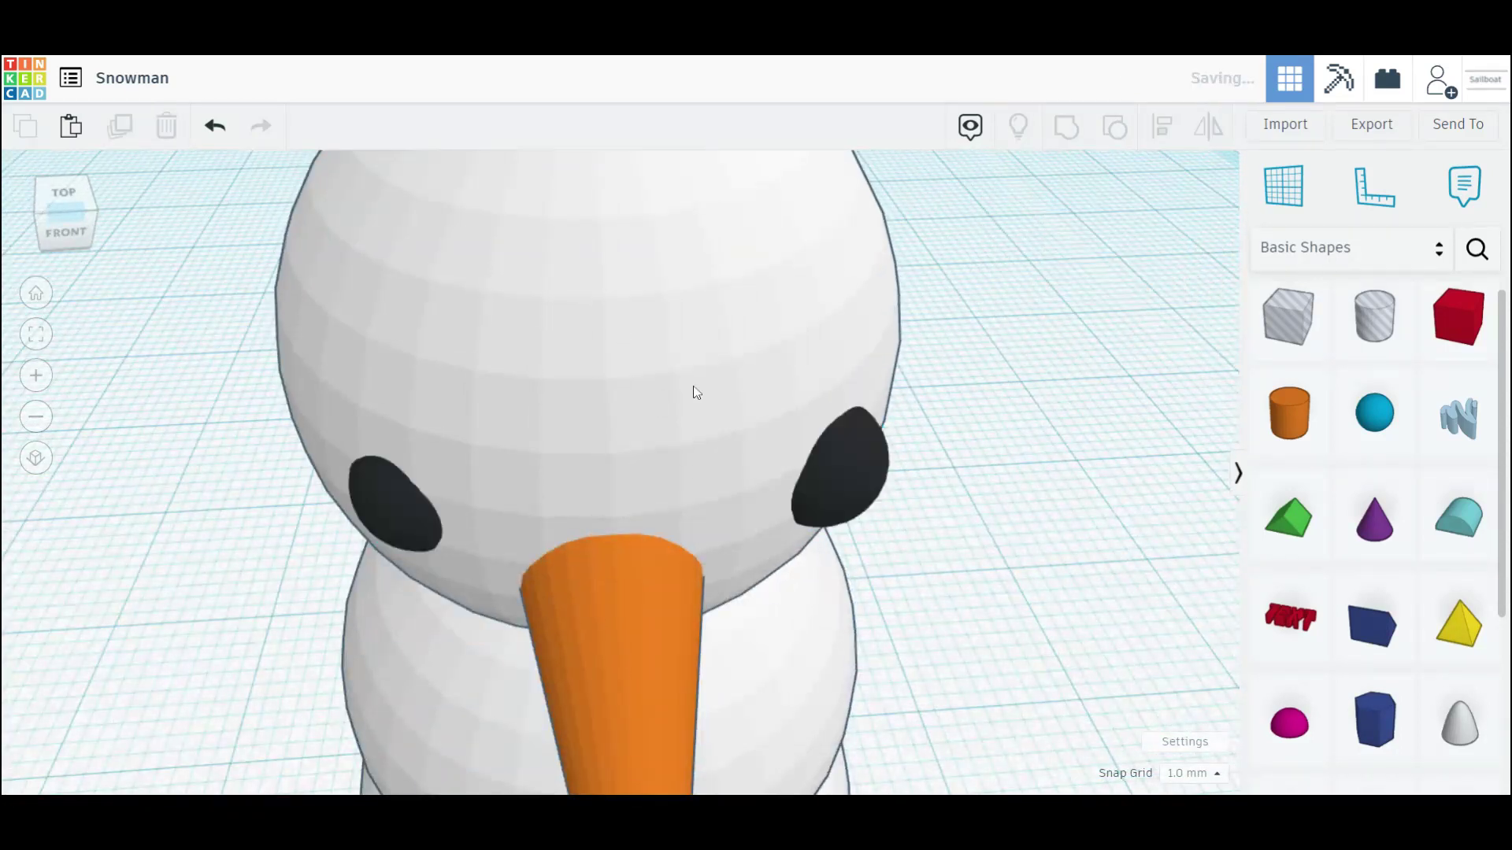
- Align the eye group with the head sphere, centred across the head's width
left_click(782, 333, "shift")
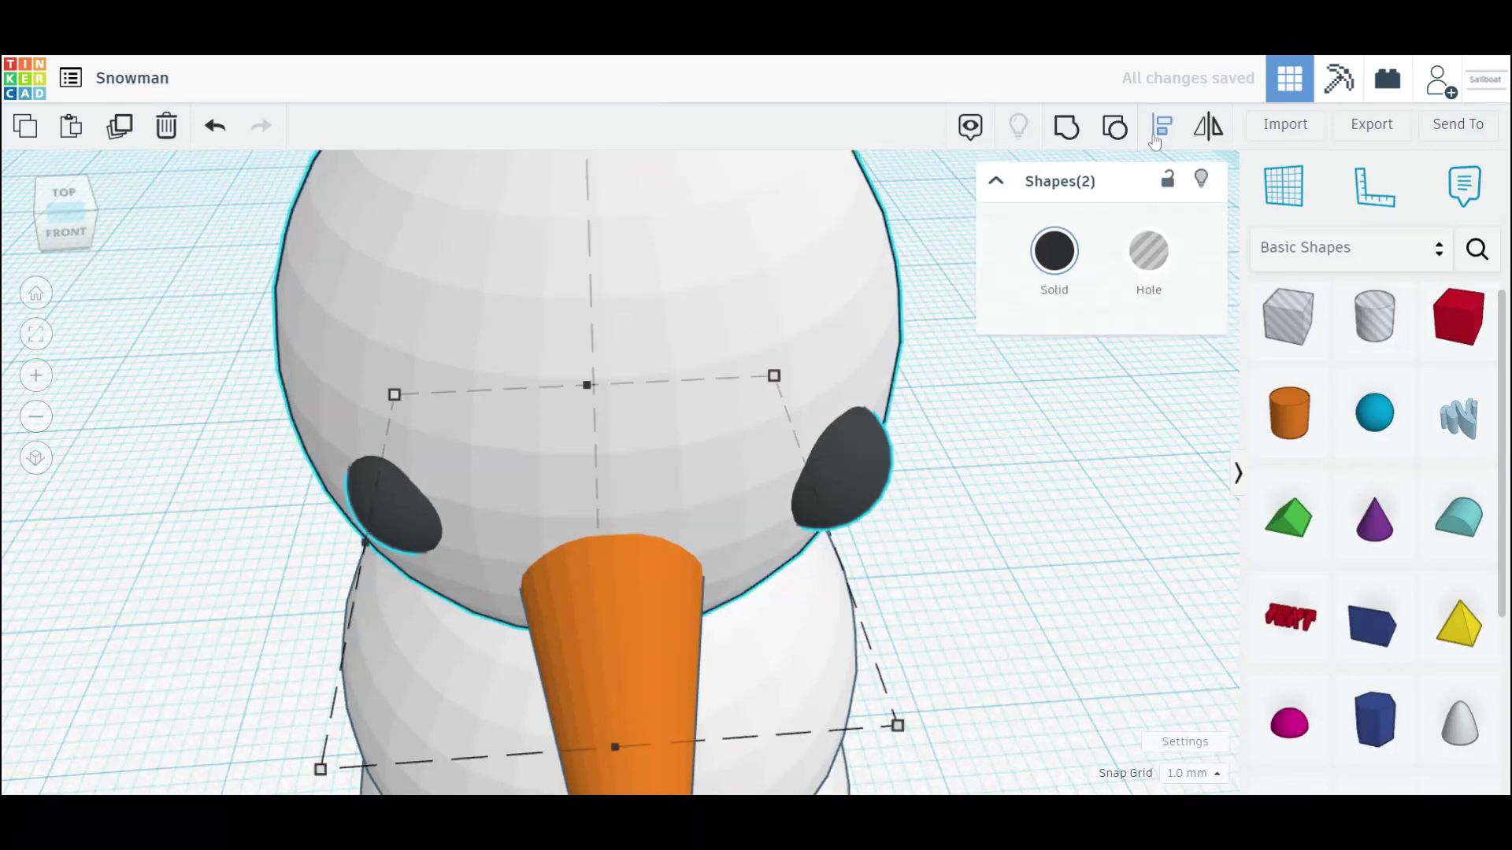
left_click(1155, 136)
scroll(837, 459, "down", 5)
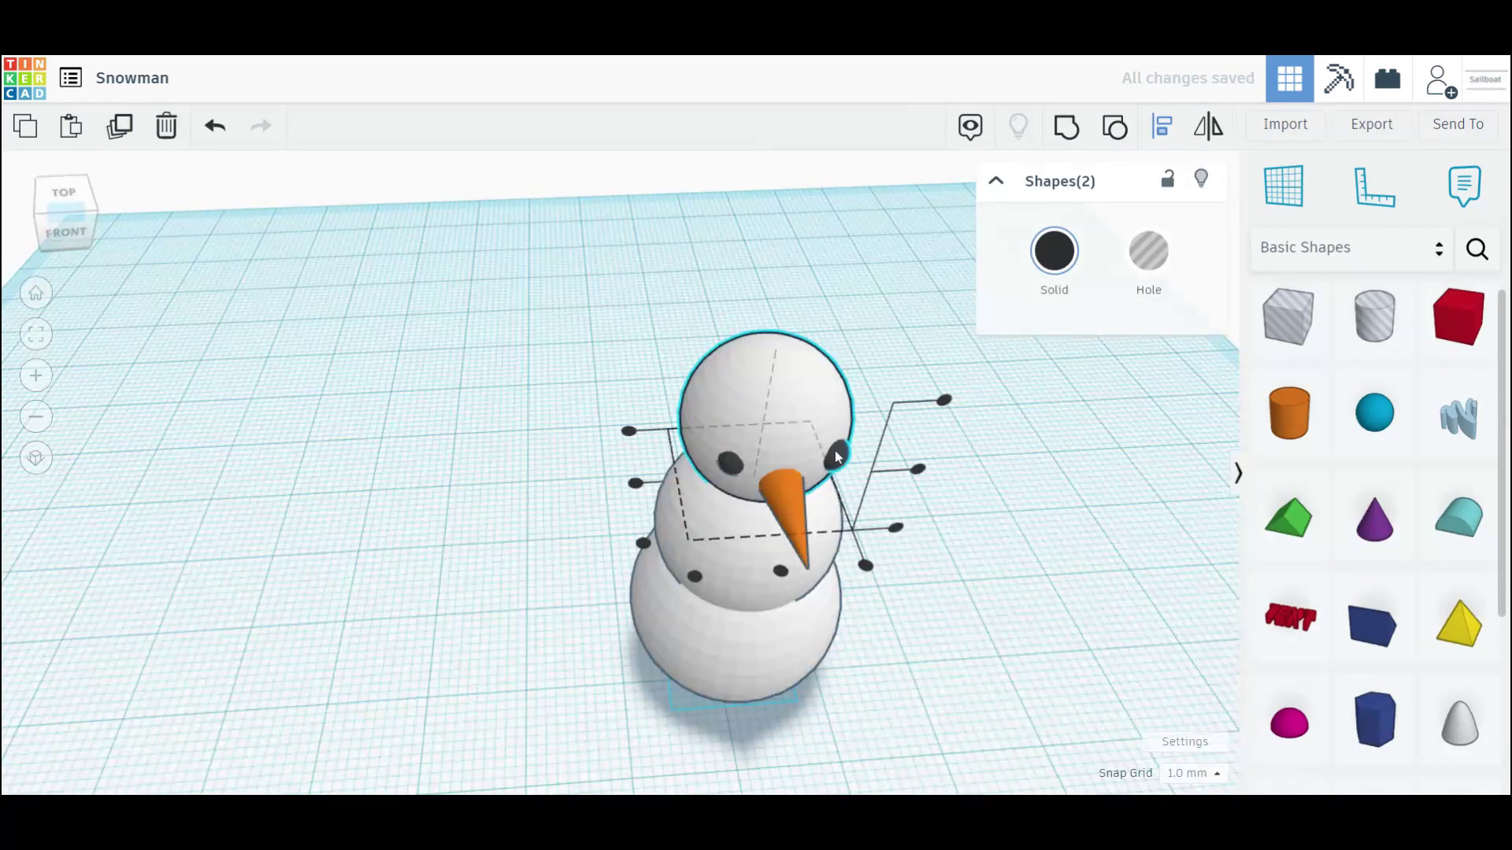
left_click(781, 572)
left_click(1161, 126)
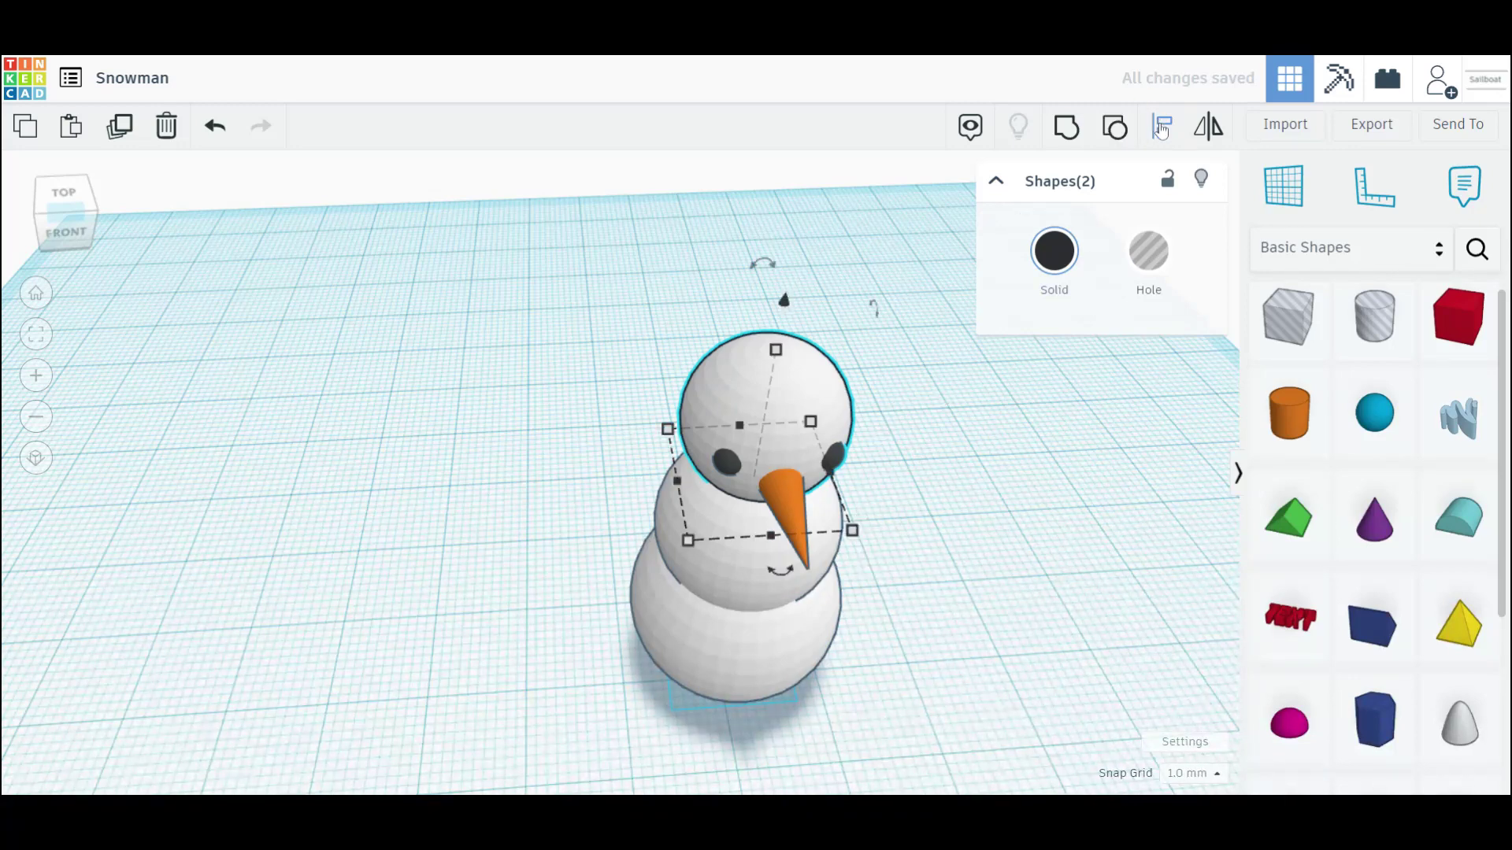
- Fine-tune the eyes' depth in the head using snap grids of 0.5 mm and 0.25 mm, and restore the grid to 1.0 mm
left_click(793, 431)
left_click(1196, 775)
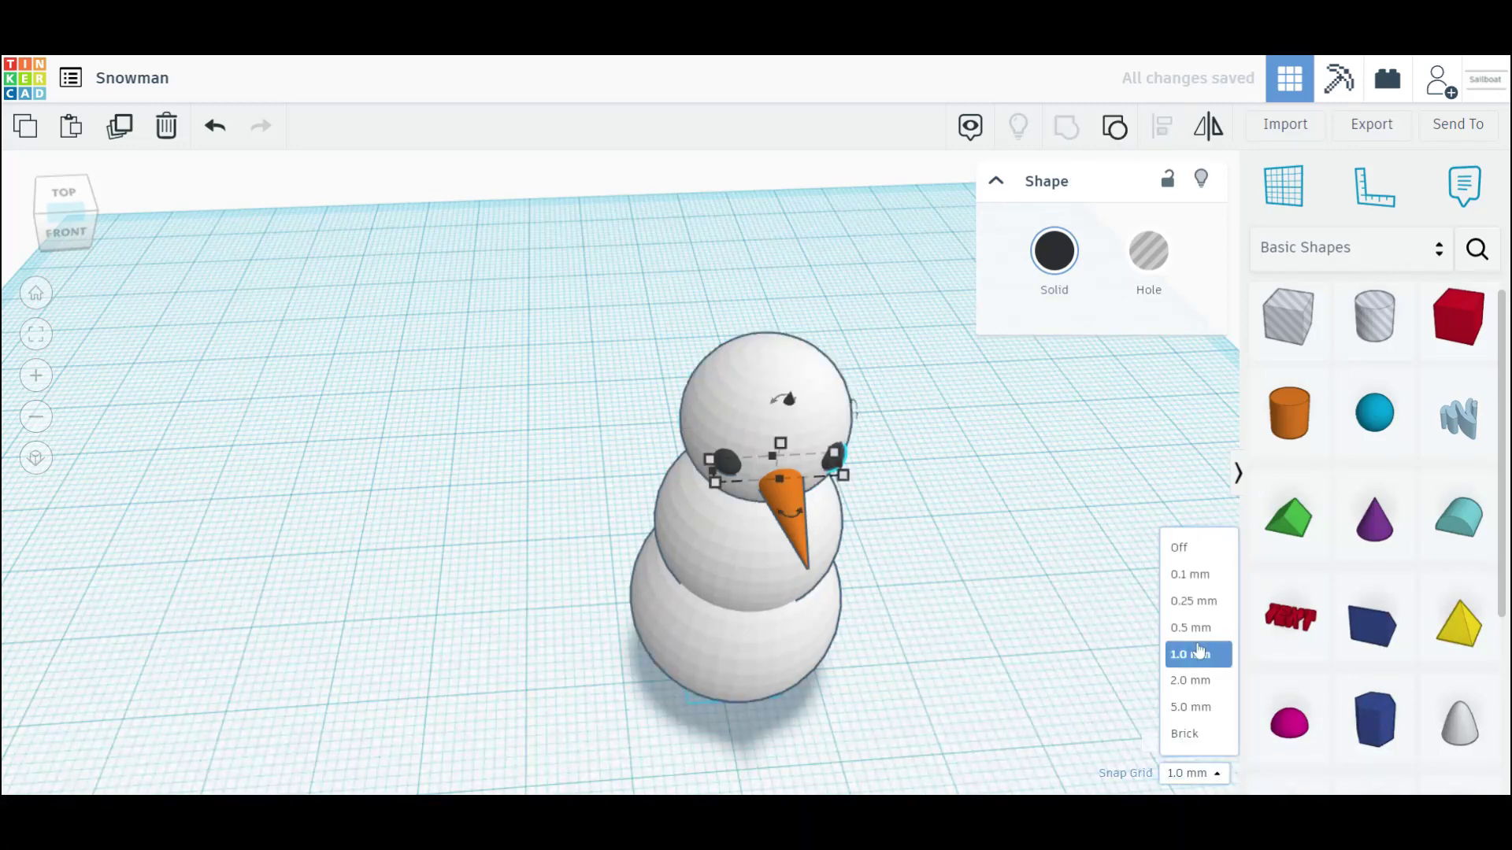
left_click(1190, 630)
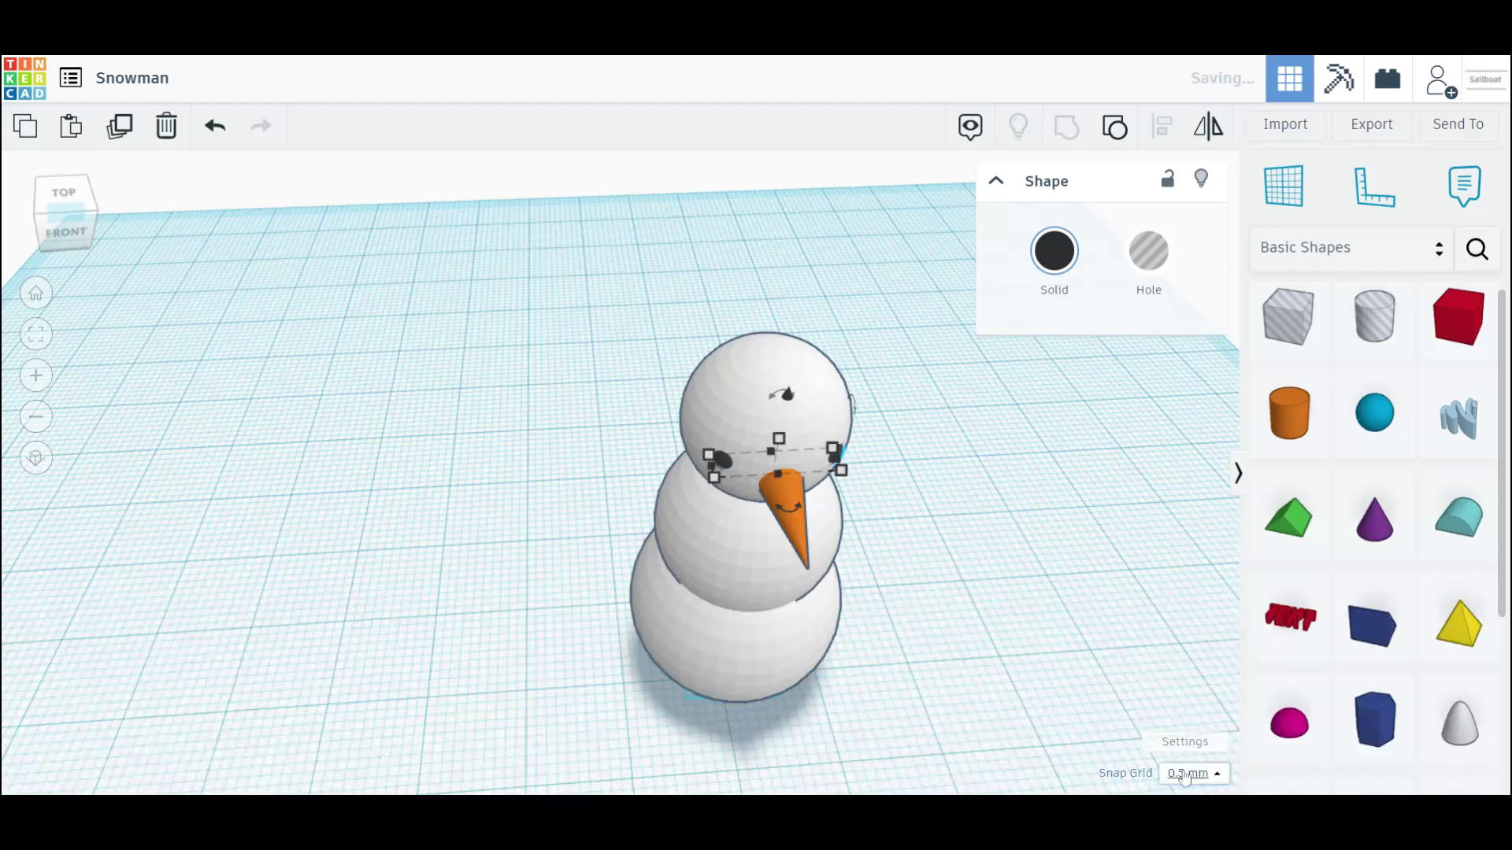
left_click(1185, 775)
left_click(1194, 600)
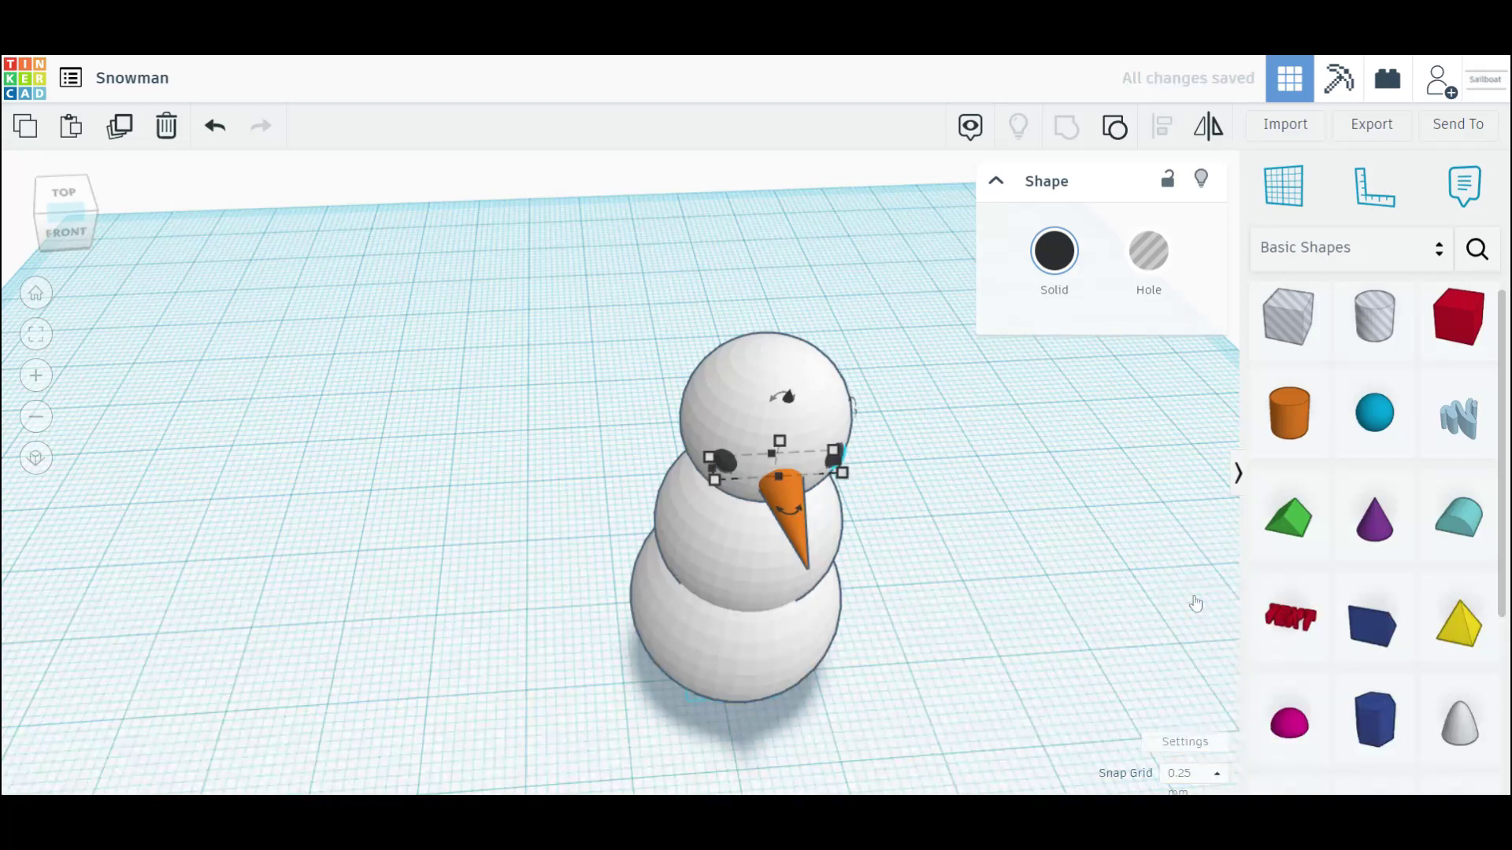
left_click(1189, 773)
left_click(1202, 660)
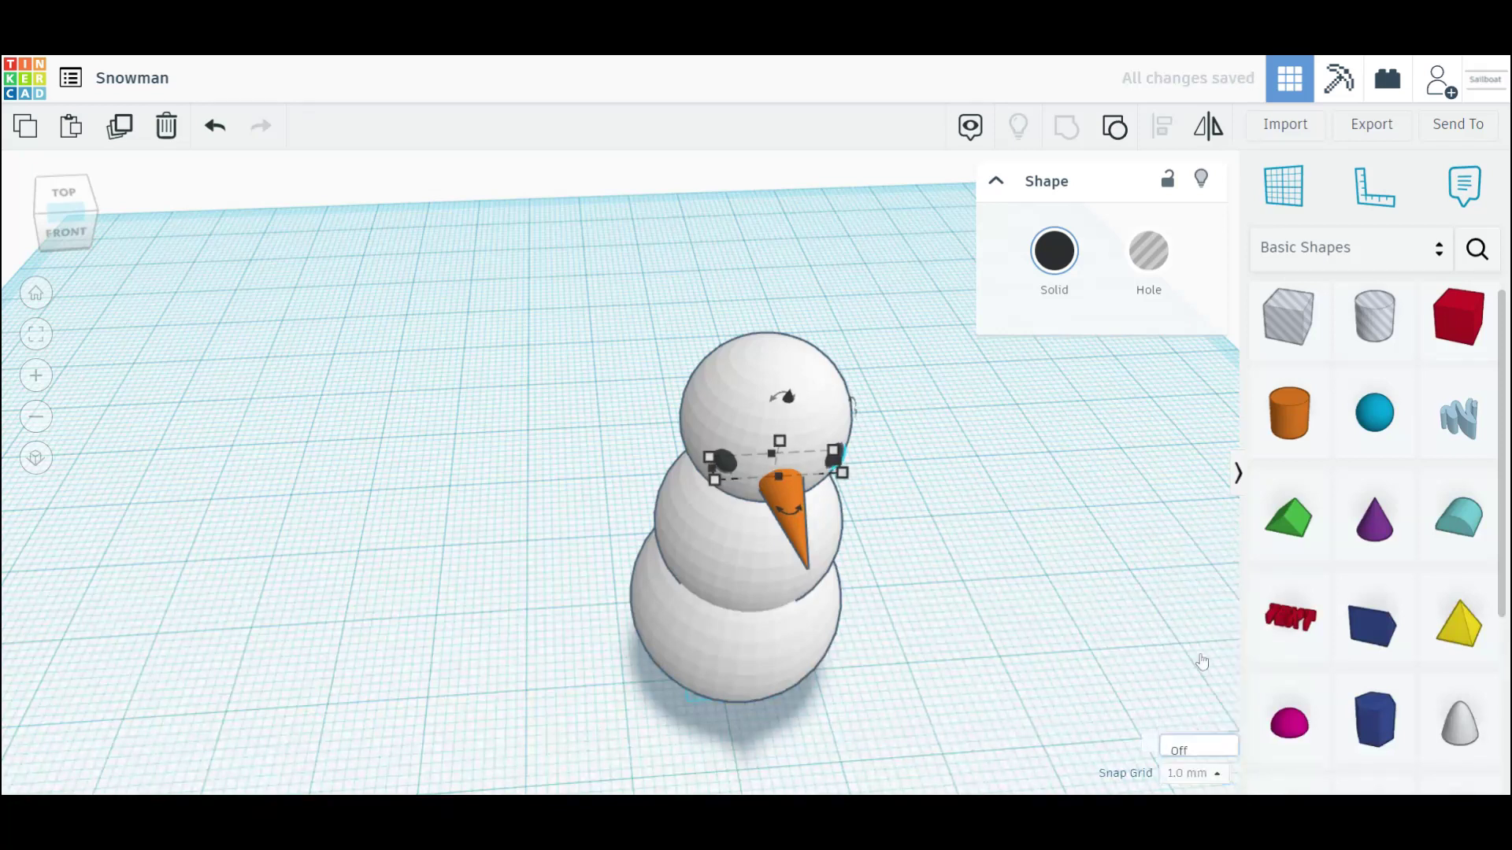
- Group the eyes with the head and enable Multicolor so that the parts keep their own colours
left_click(816, 439, "shift")
key("ctrl+g")
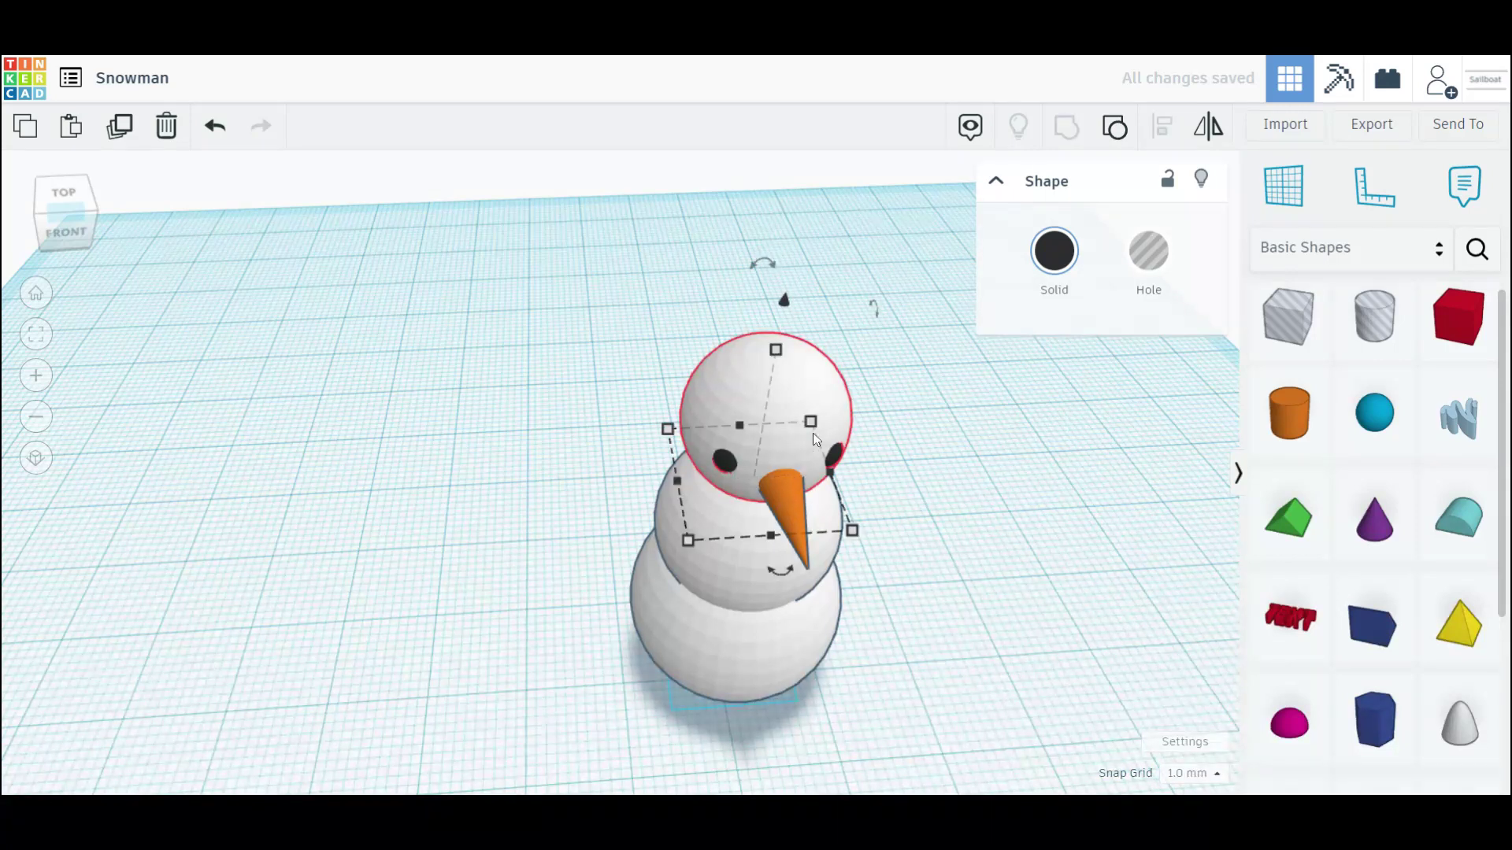
left_click(1085, 291)
left_click(1092, 520)
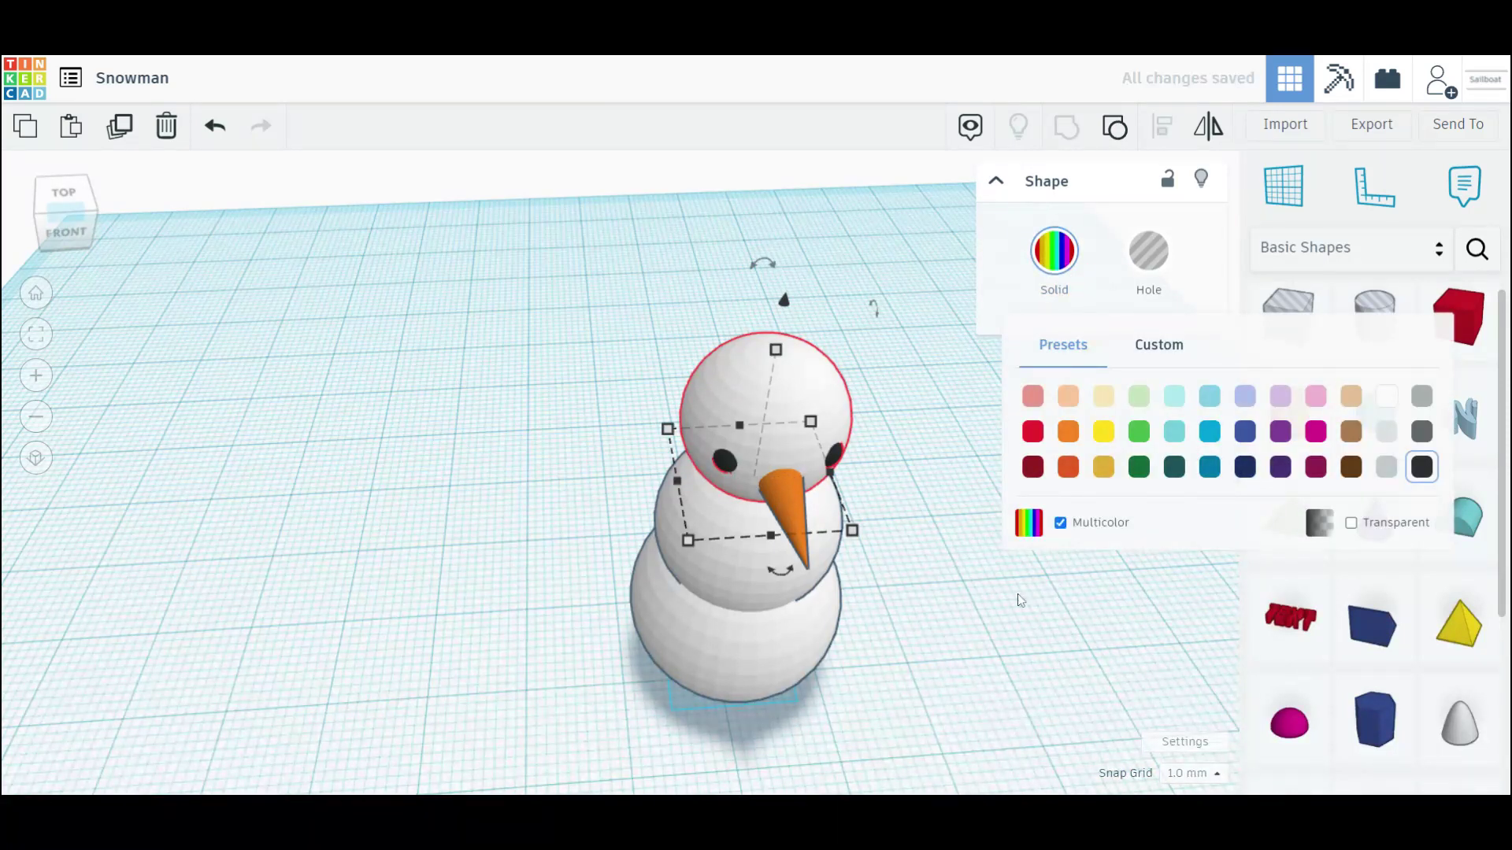
left_click(1002, 598)
- Add a Scribble shape beside the snowman and draw a curved arm ending in three fingers
left_click(1492, 439)
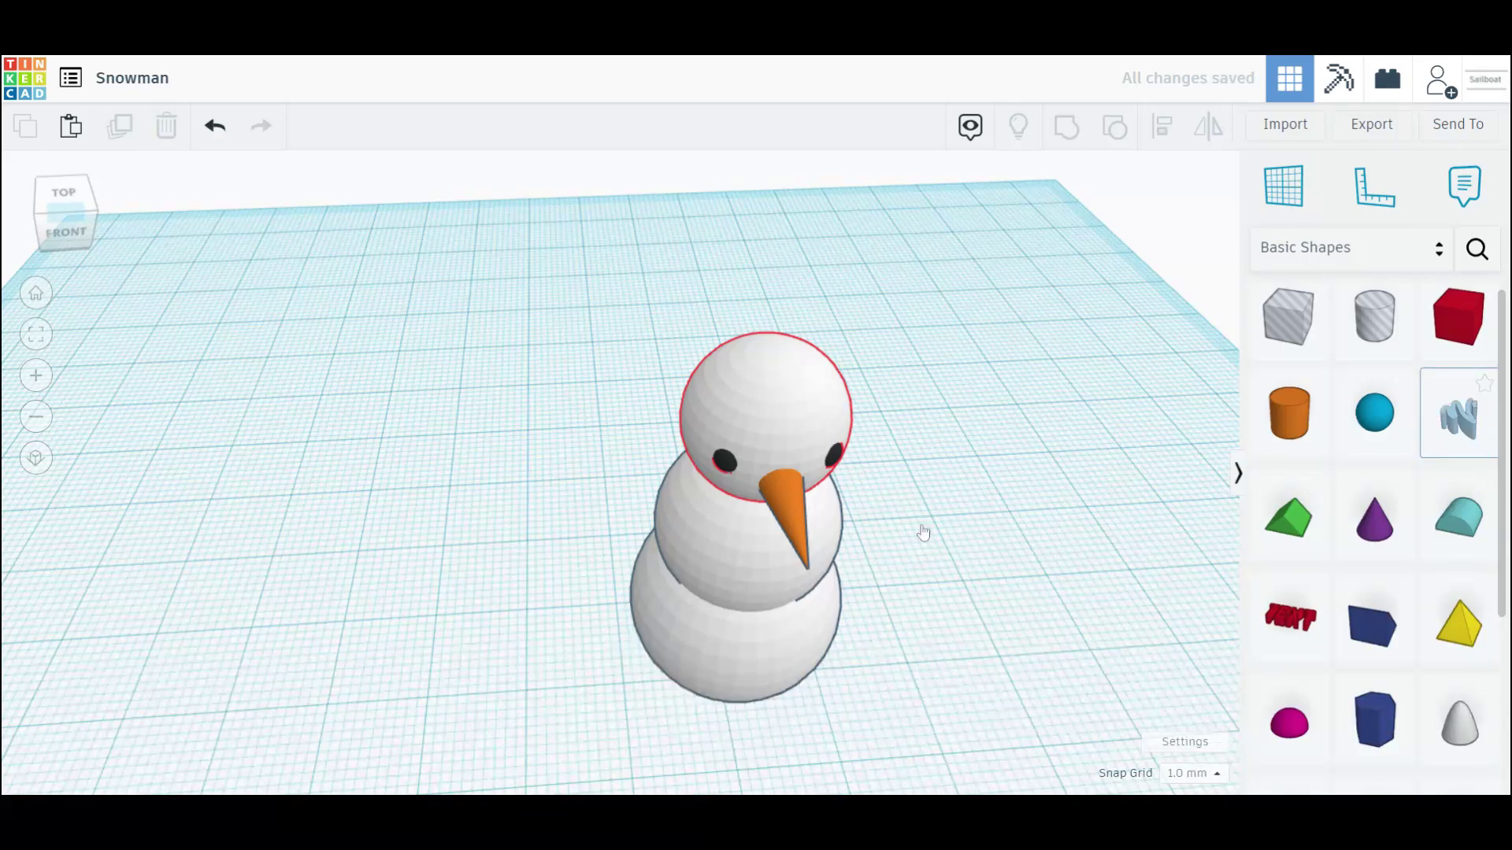
left_click(901, 523)
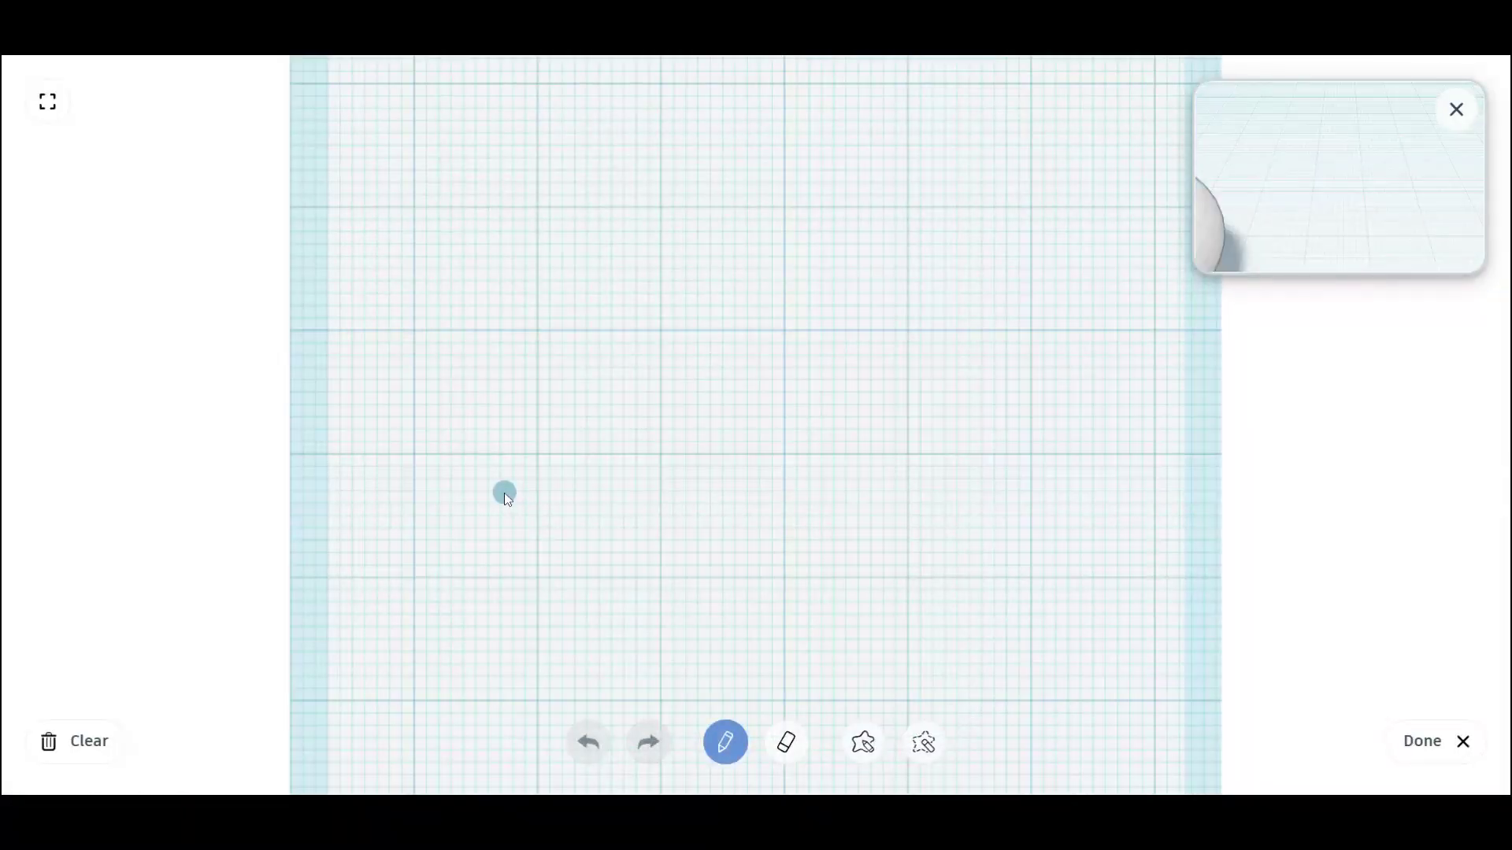
mouse_move(498, 492)
left_mouse_down()
mouse_move(593, 494)
mouse_move(733, 455)
mouse_move(913, 252)
left_mouse_up()
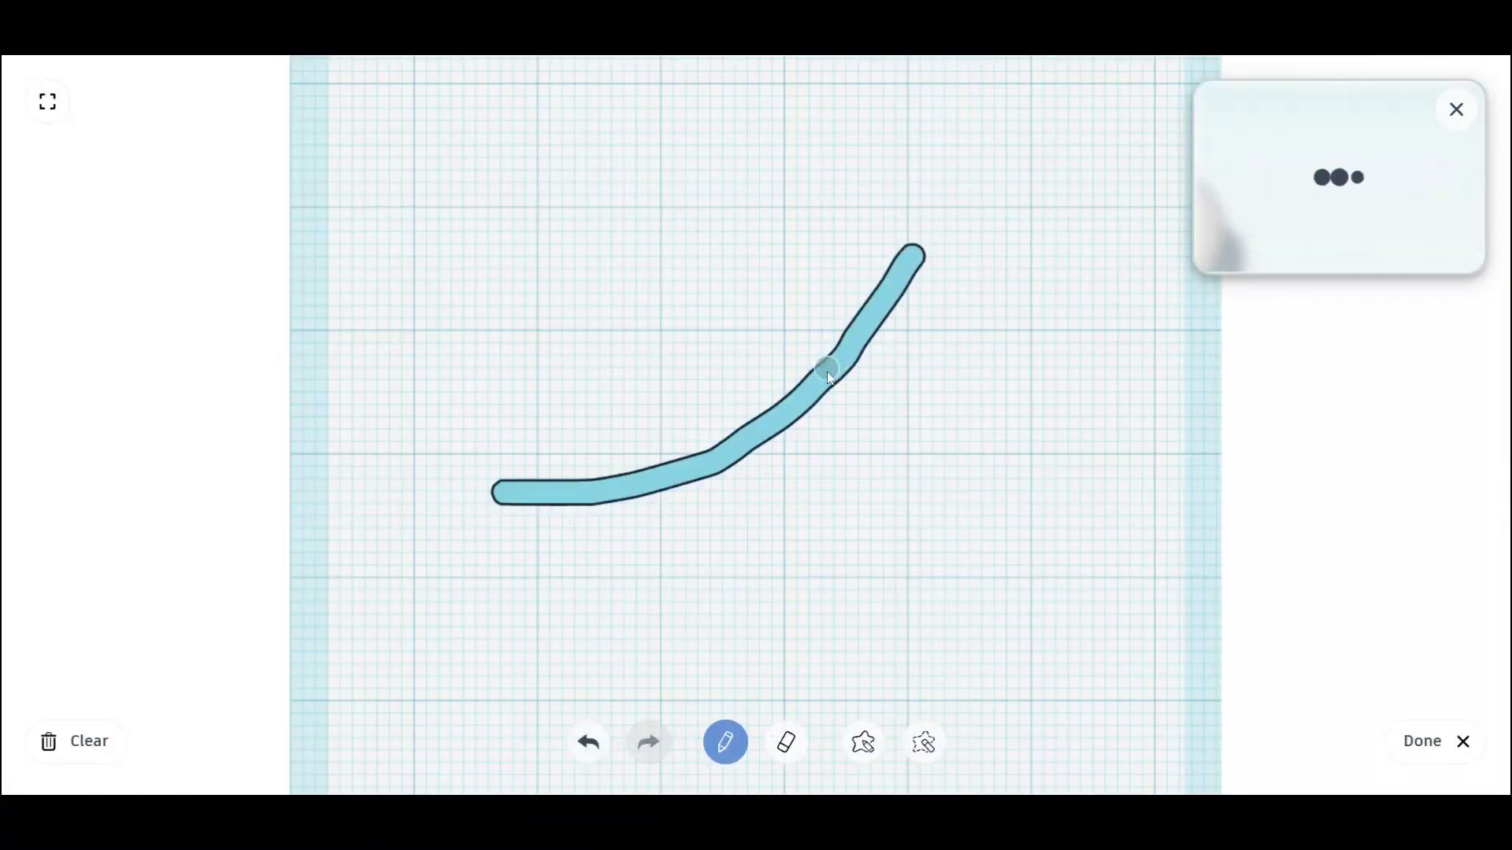
mouse_move(825, 371)
left_mouse_down()
mouse_move(813, 301)
mouse_move(838, 223)
left_mouse_up()
left_click_drag(855, 376, 928, 323)
left_click(1406, 741)
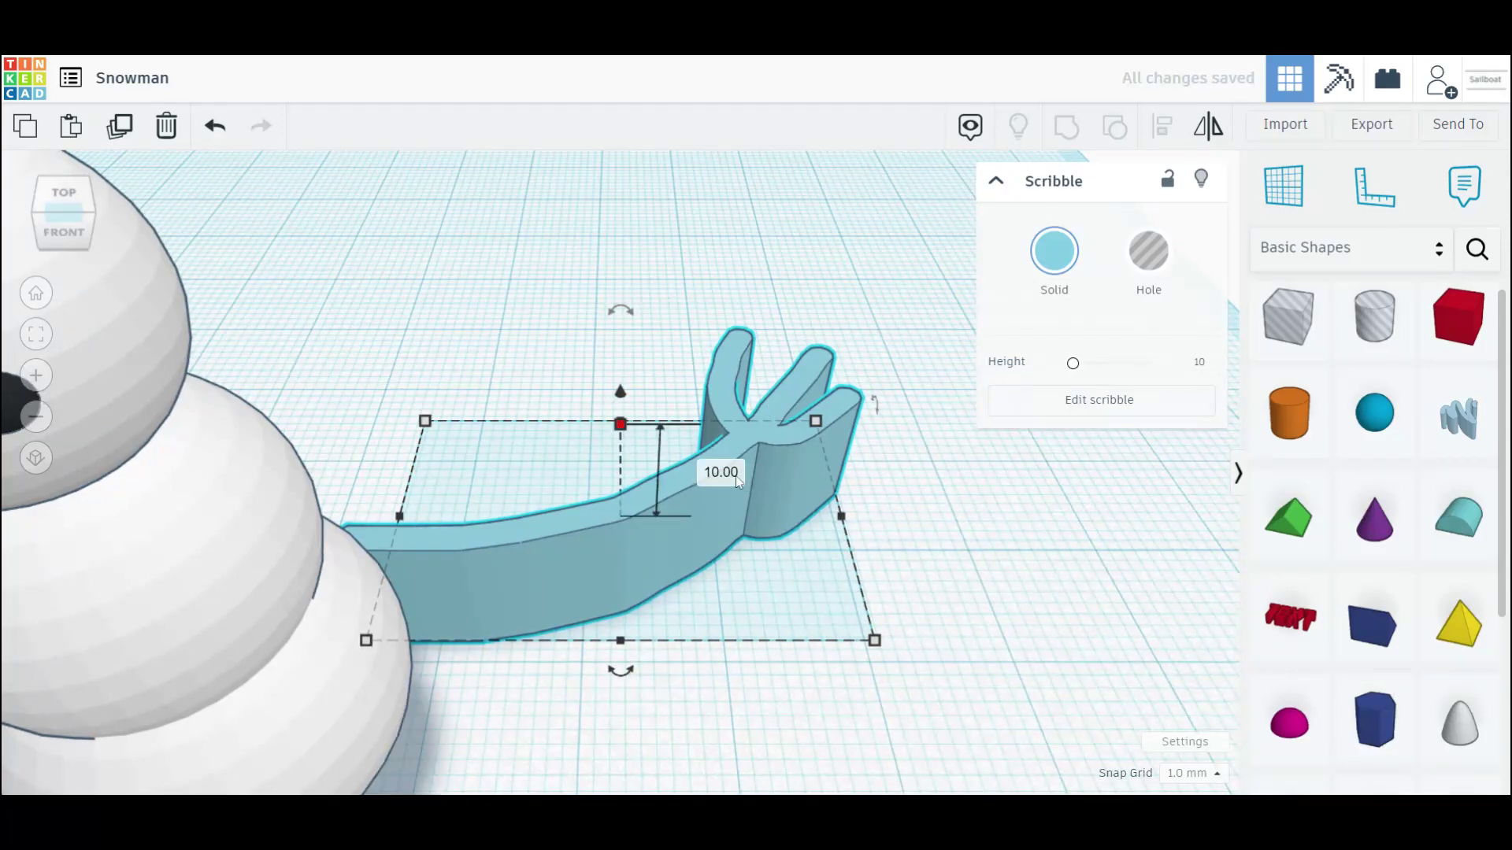
- Set the scribbled arm's height to 2 mm and colour it dark brown
left_click(735, 476)
type("2")
key("Return")
left_click(1055, 252)
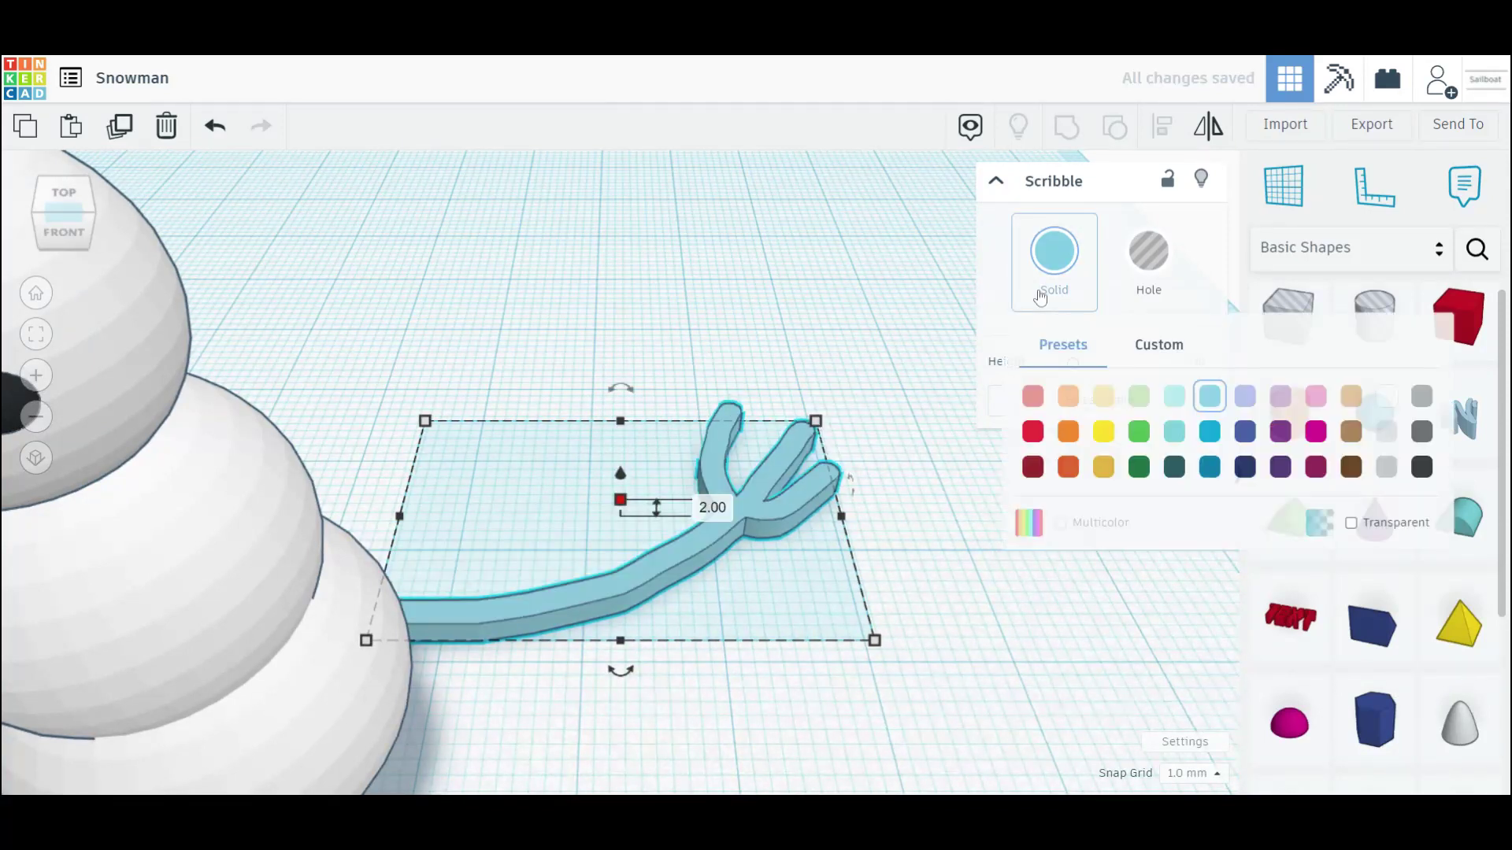
left_click(1420, 467)
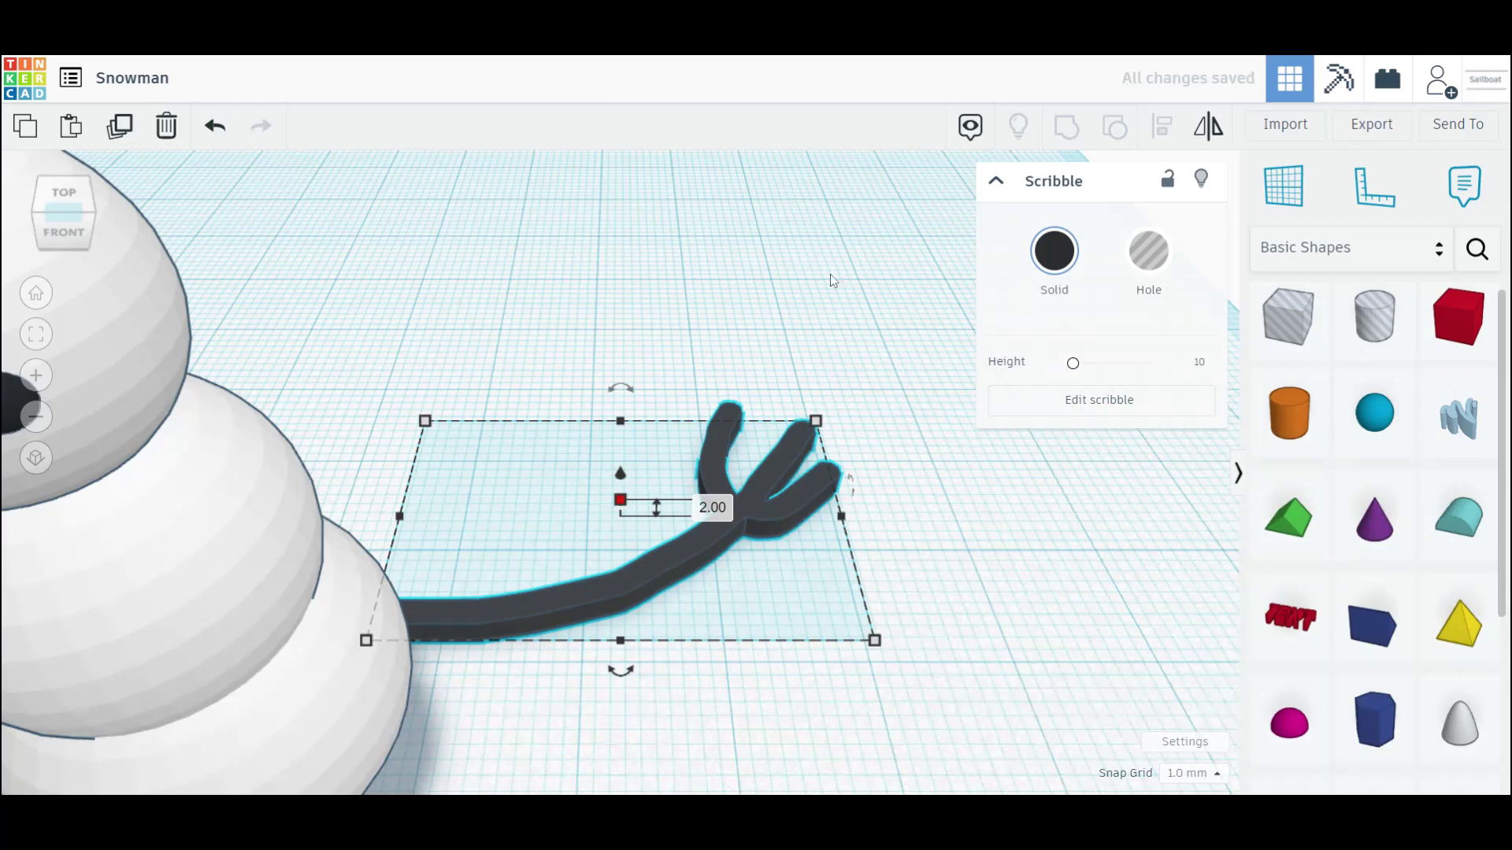
left_click(1025, 277)
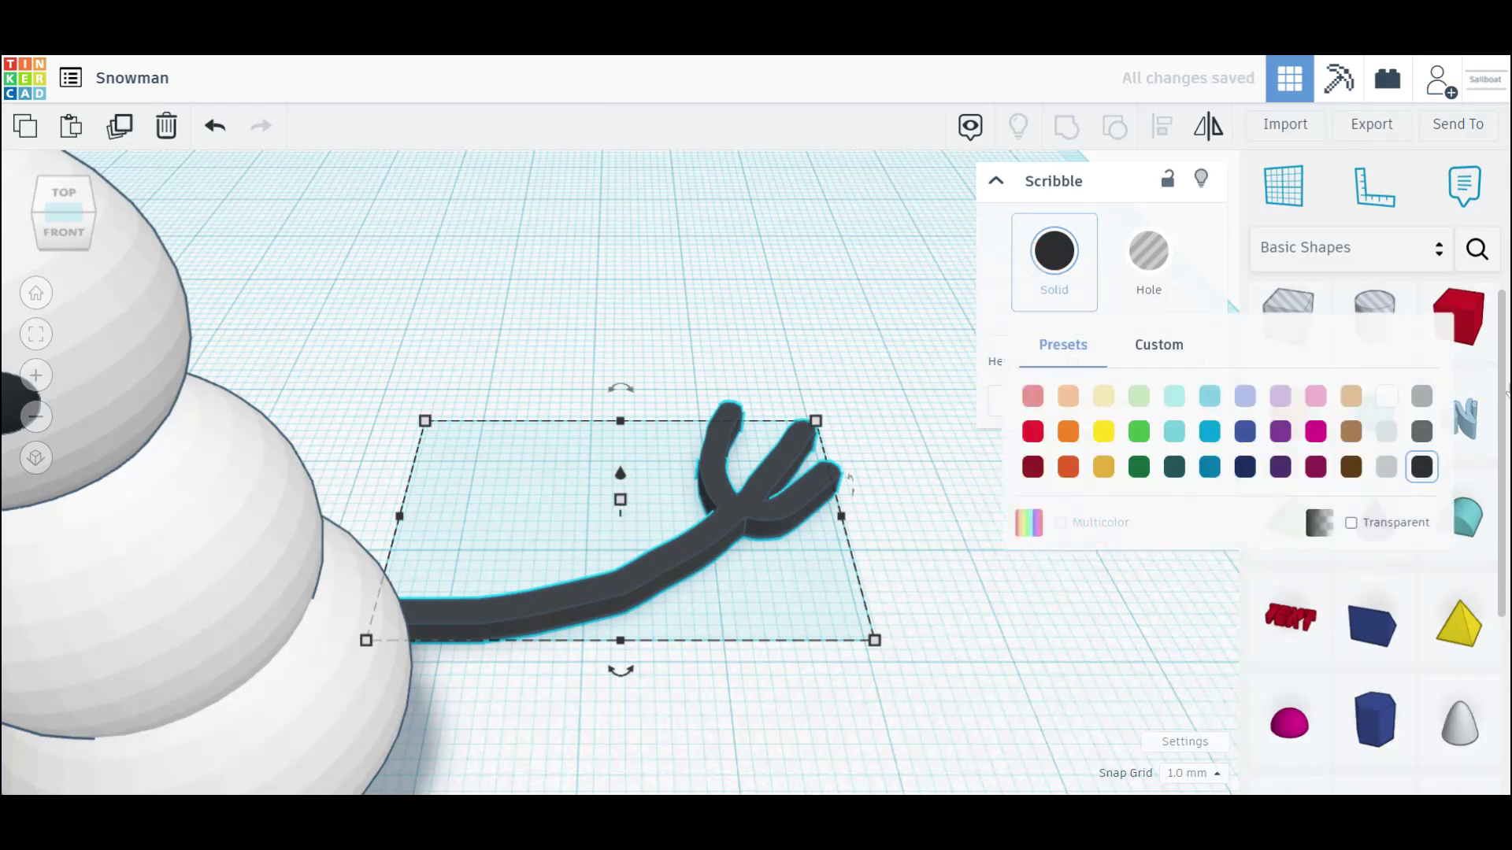
left_click(1351, 432)
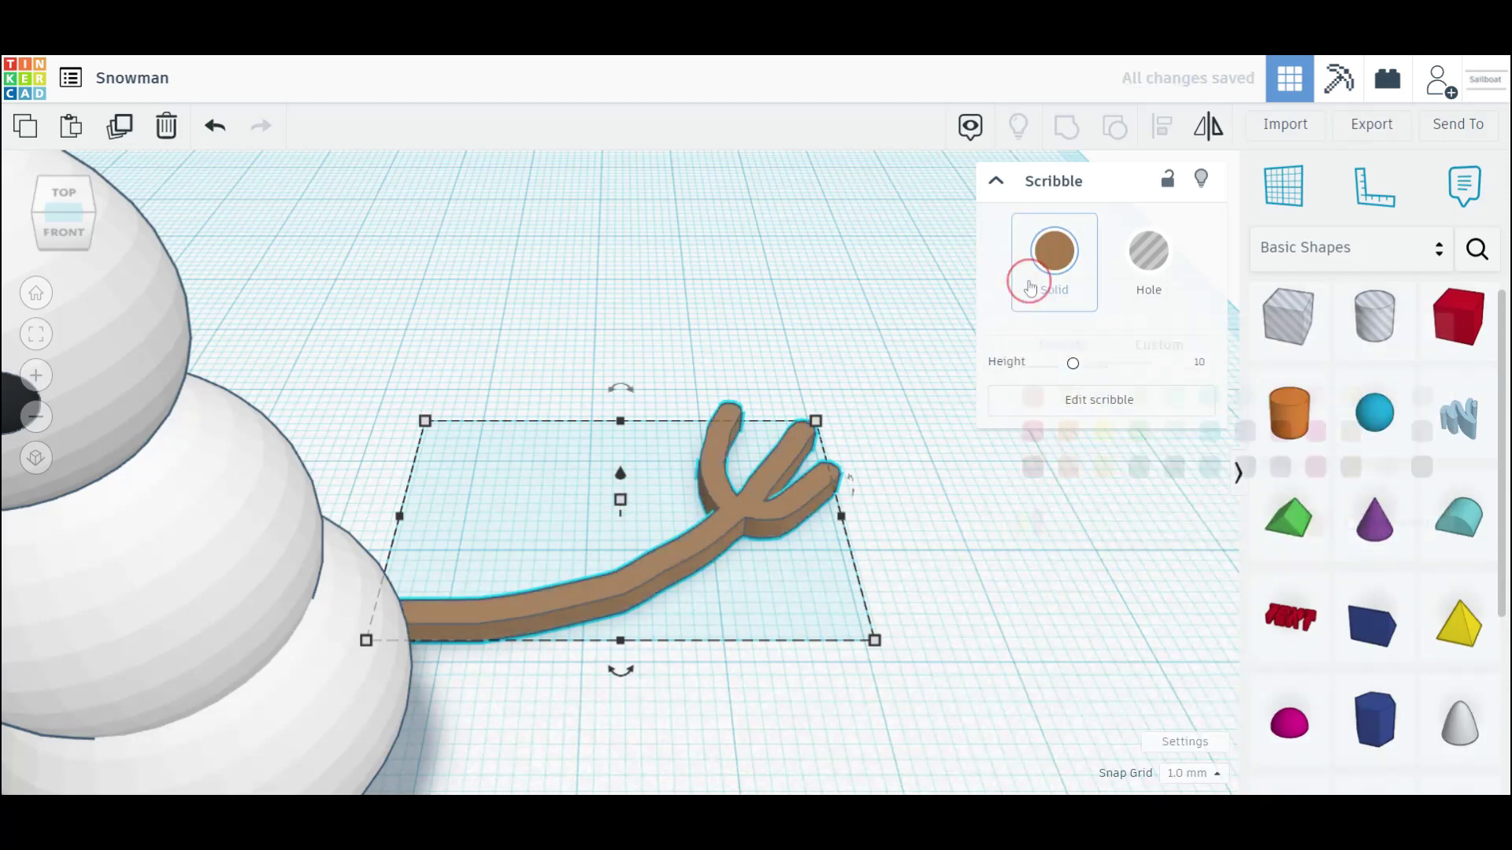
left_click(1032, 281)
left_click(1366, 465)
- Rotate the scribbled arm upright and raise it to the level of the snowman's middle sphere
left_click_drag(67, 230, 35, 189)
mouse_move(497, 443)
left_click_drag(498, 446, 418, 496)
key("f")
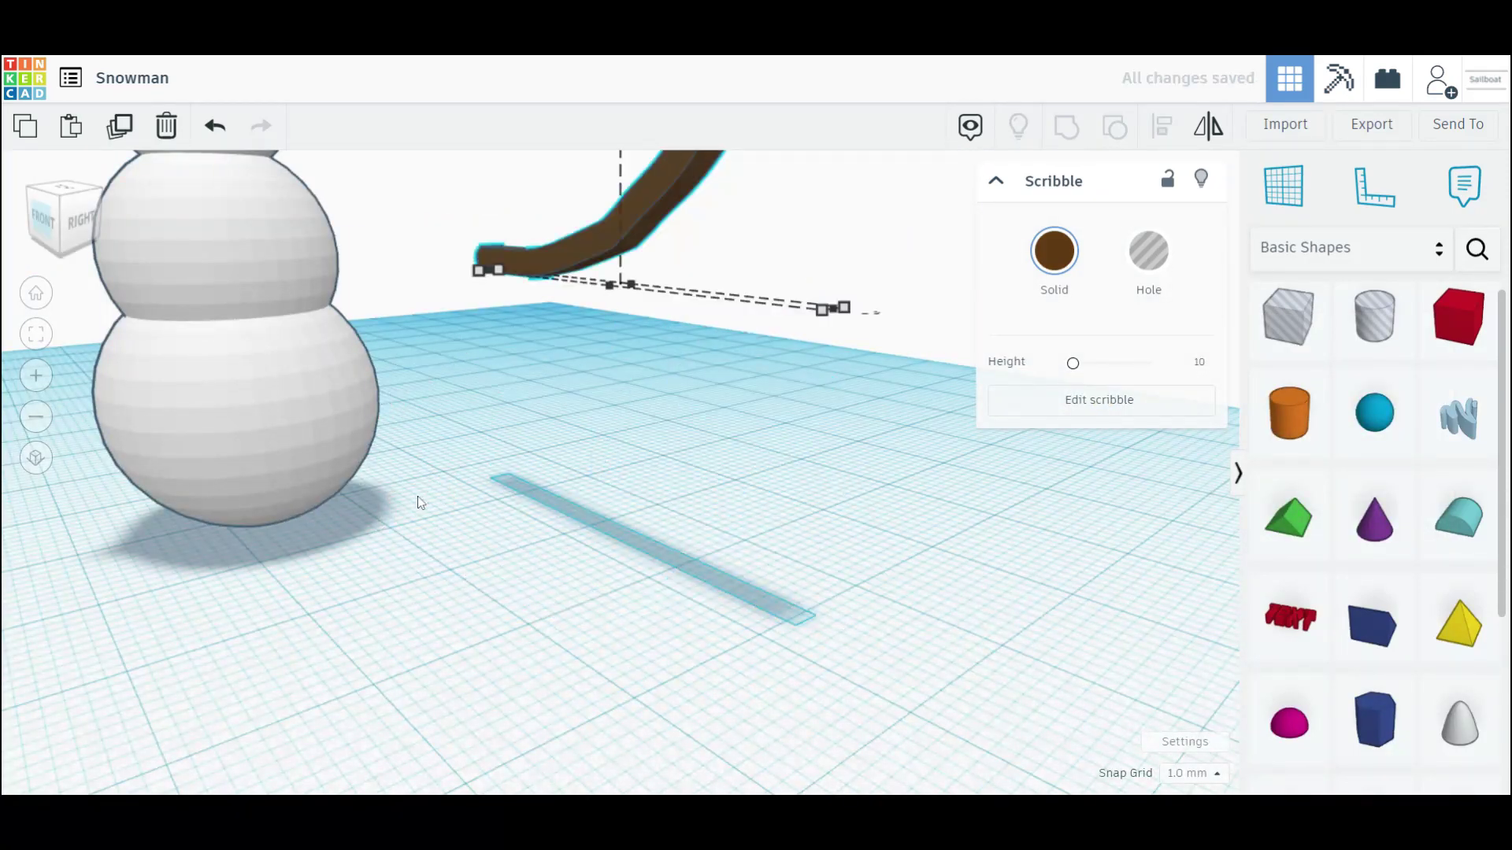
key("ctrl+Up")
key("ctrl+Up")
key("ctrl+Up")
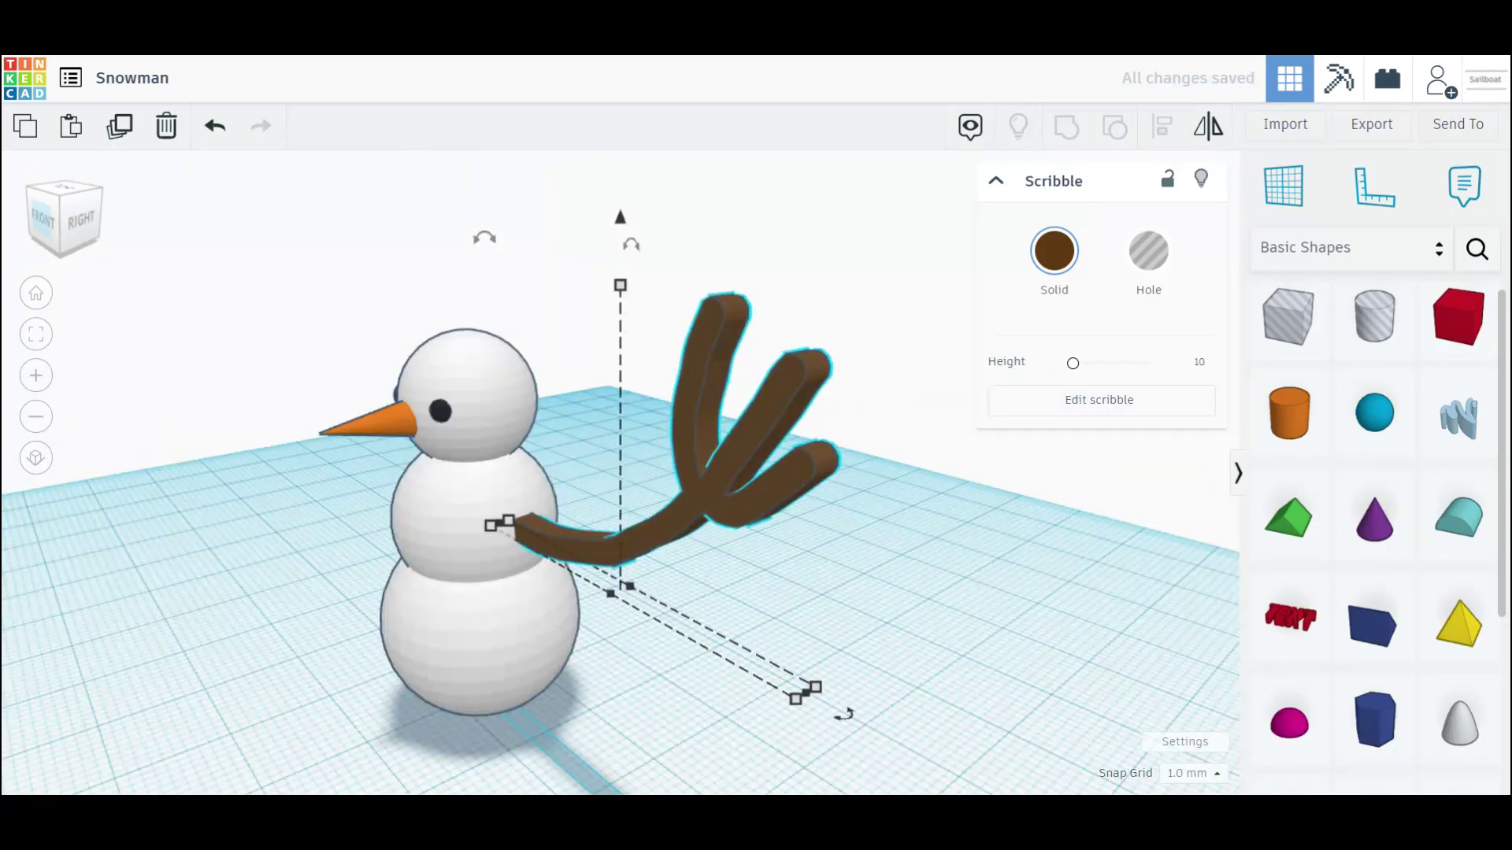
- Scale the arm down proportionally to about 18 mm long, keeping its inner end at the side of the middle sphere
mouse_move(810, 684)
left_click_drag(811, 688, 584, 604)
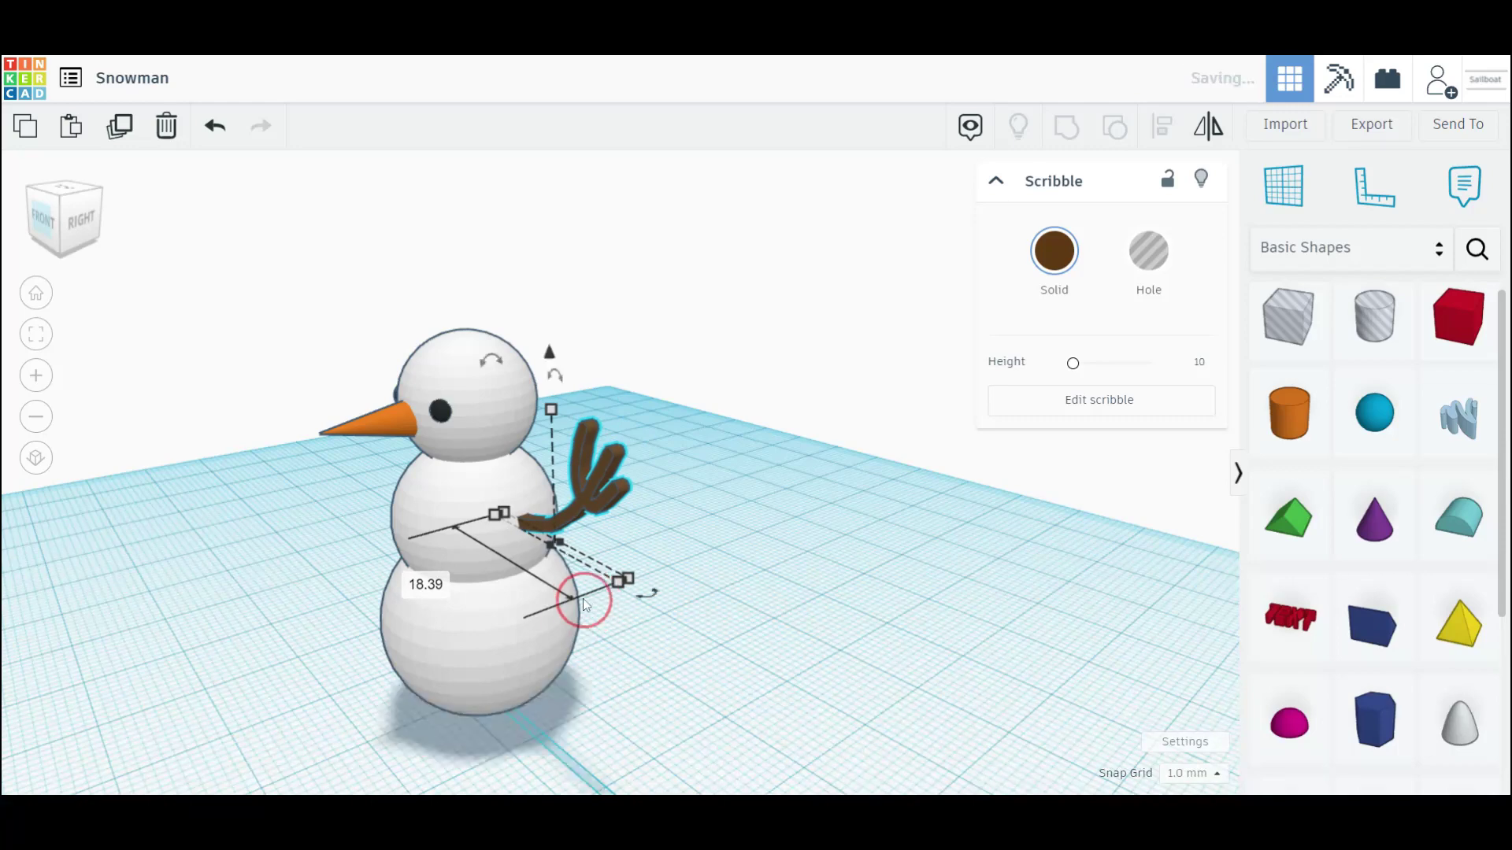
left_click(100, 217)
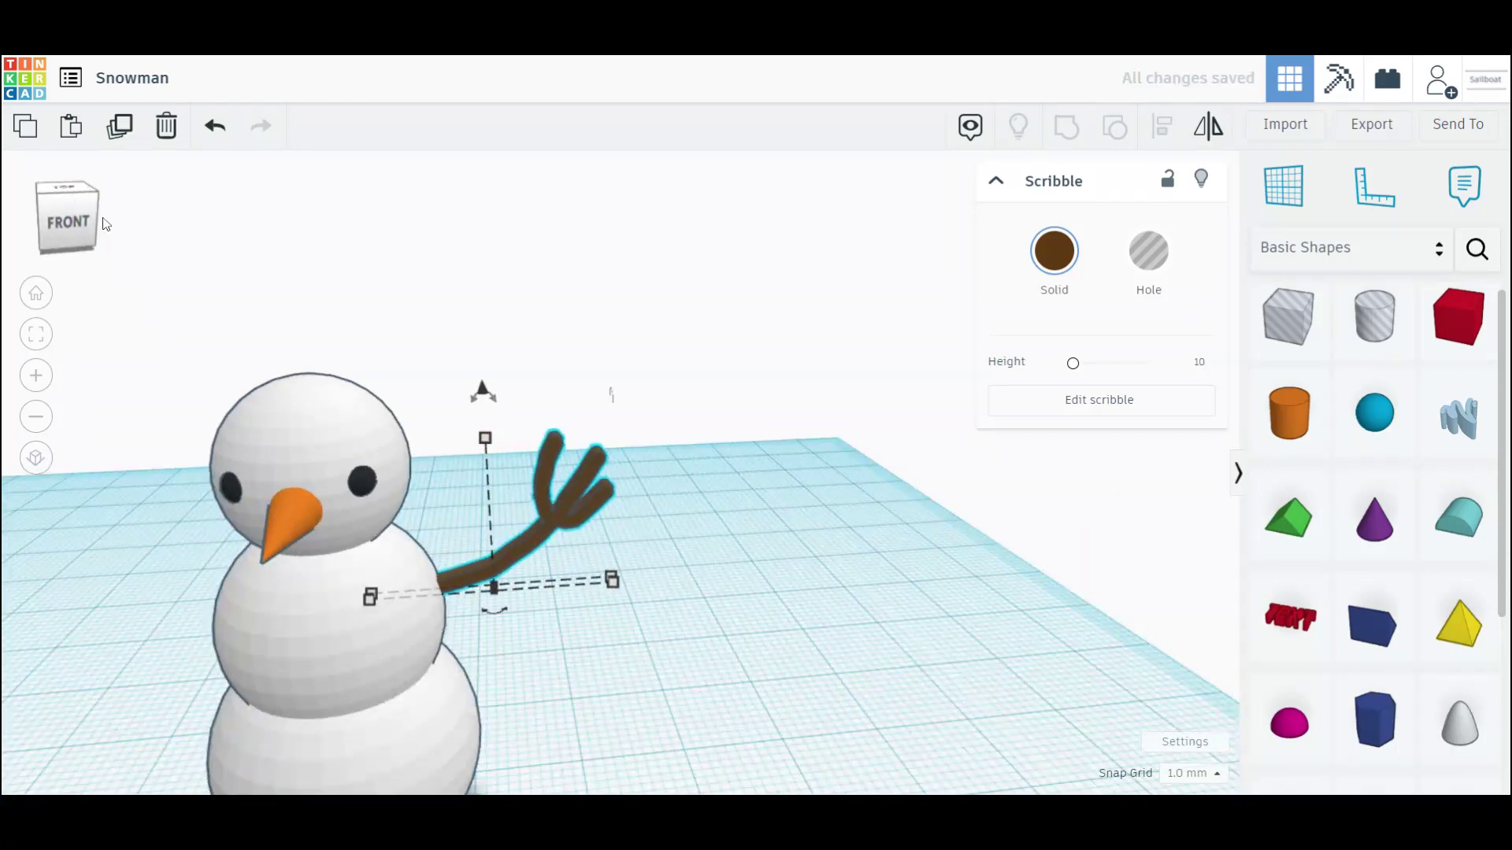
left_click(106, 223)
- Duplicate the arm as a left-right mirrored copy and move it to the opposite side of the middle sphere
key("ctrl+z")
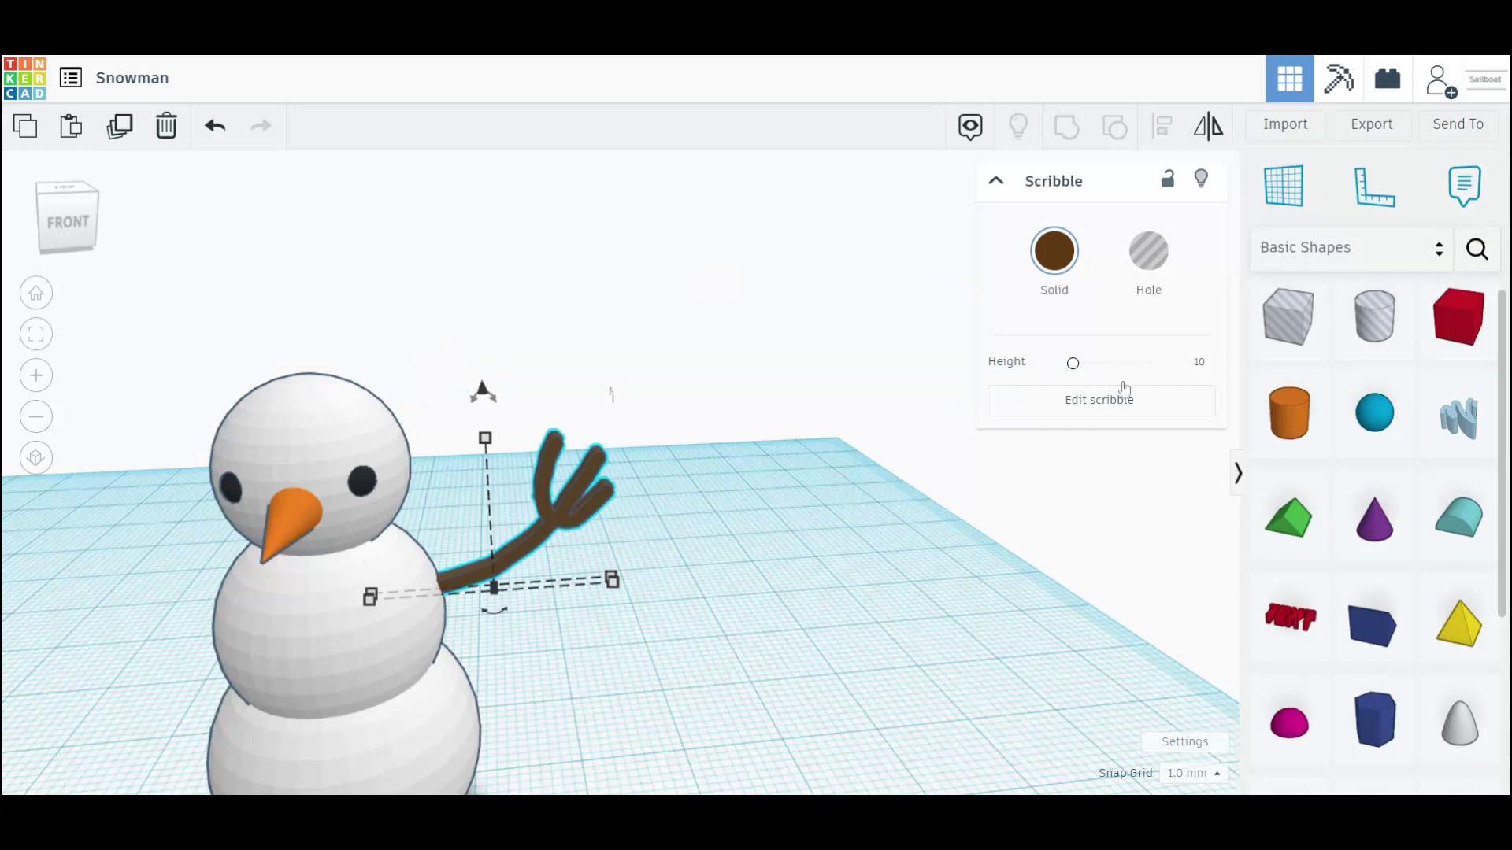
key("m")
left_click(515, 638)
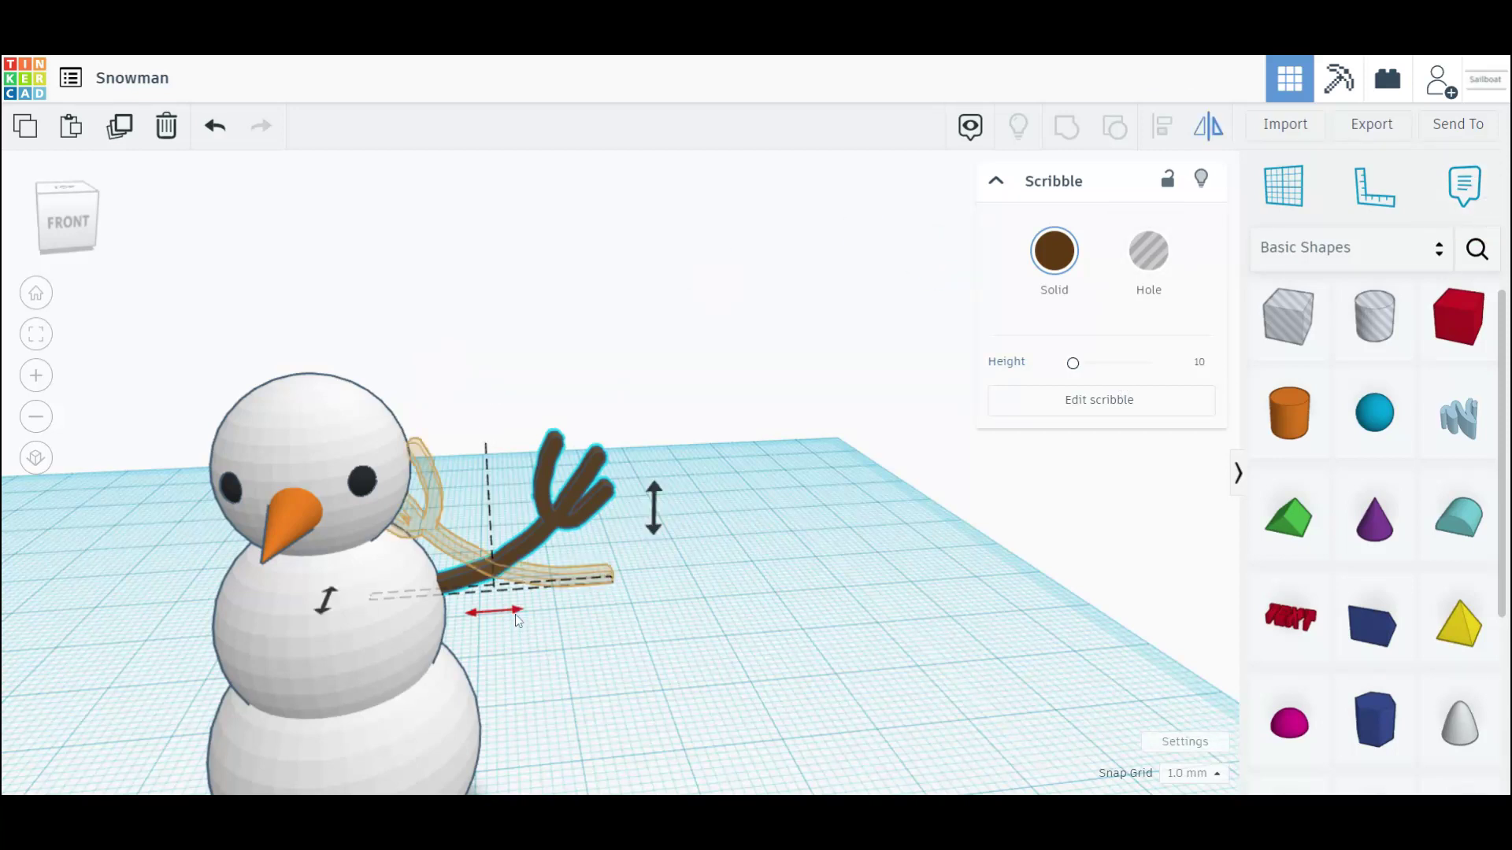
key("Left")
key("Left")
key("Left")
key("Left")
key("Left")
key("Left")
key("Left")
key("Left")
key("Left")
key("Left")
key("Left")
key("Left")
key("Left")
key("Left")
key("Left")
key("Left")
key("Left")
key("Left")
key("Left")
key("Left")
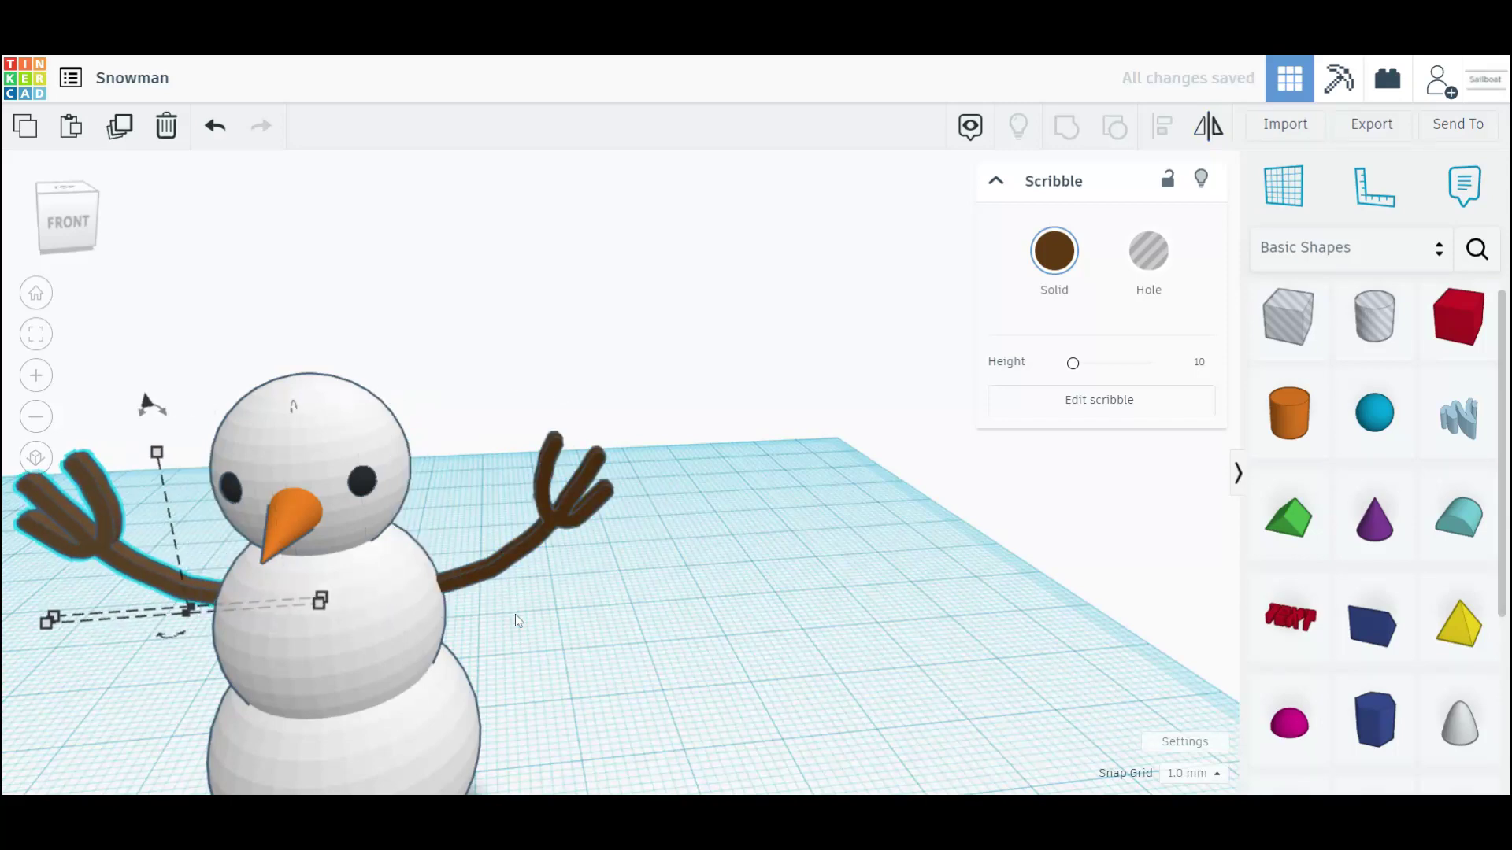
- Place a small sphere about 3 mm high on the snowman's front and colour it black as a button
key("ctrl+a")
key("f")
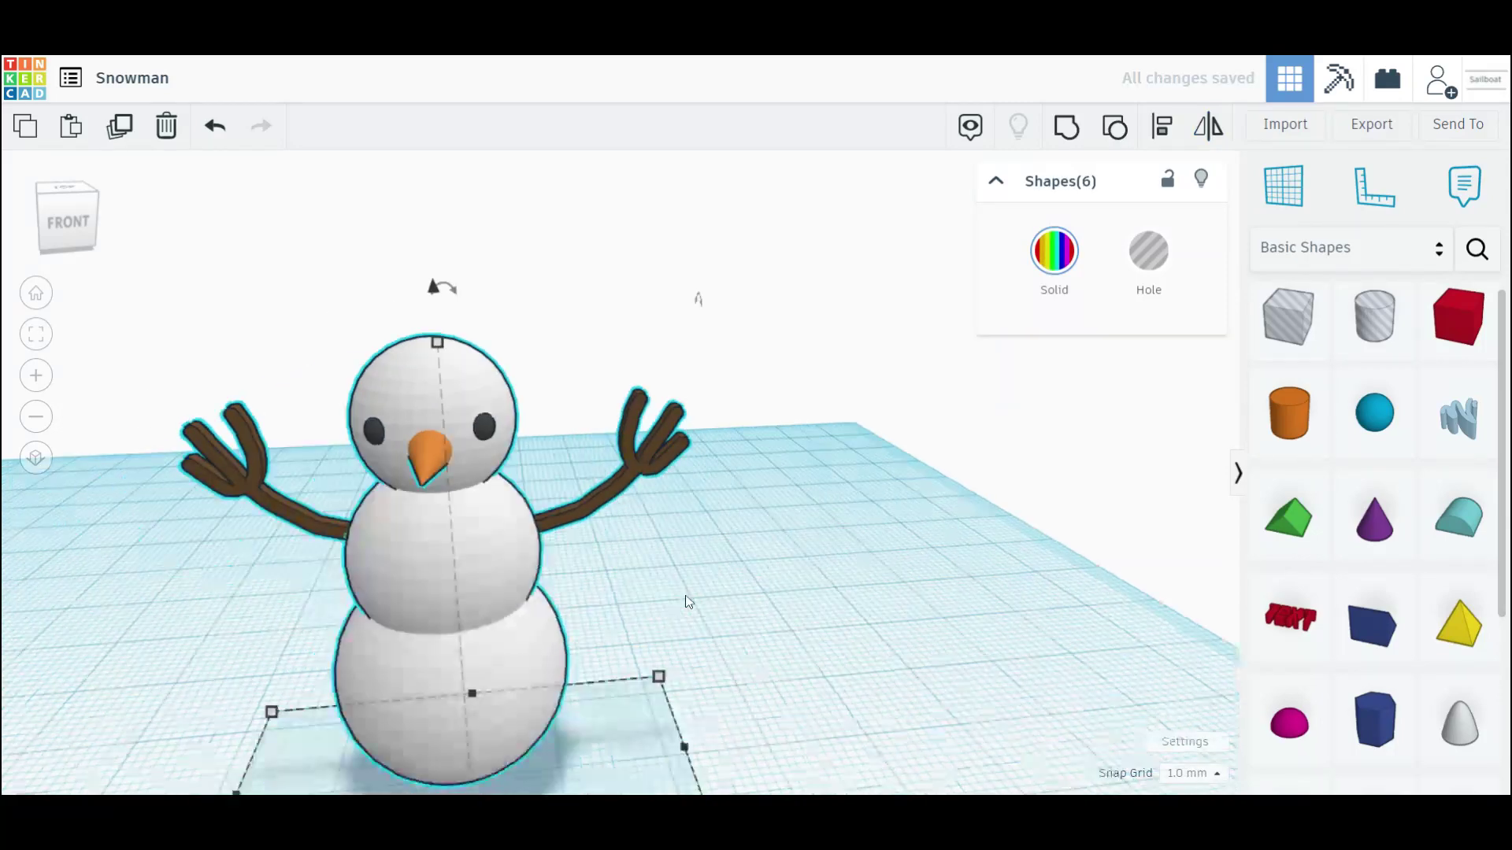
left_click(828, 529)
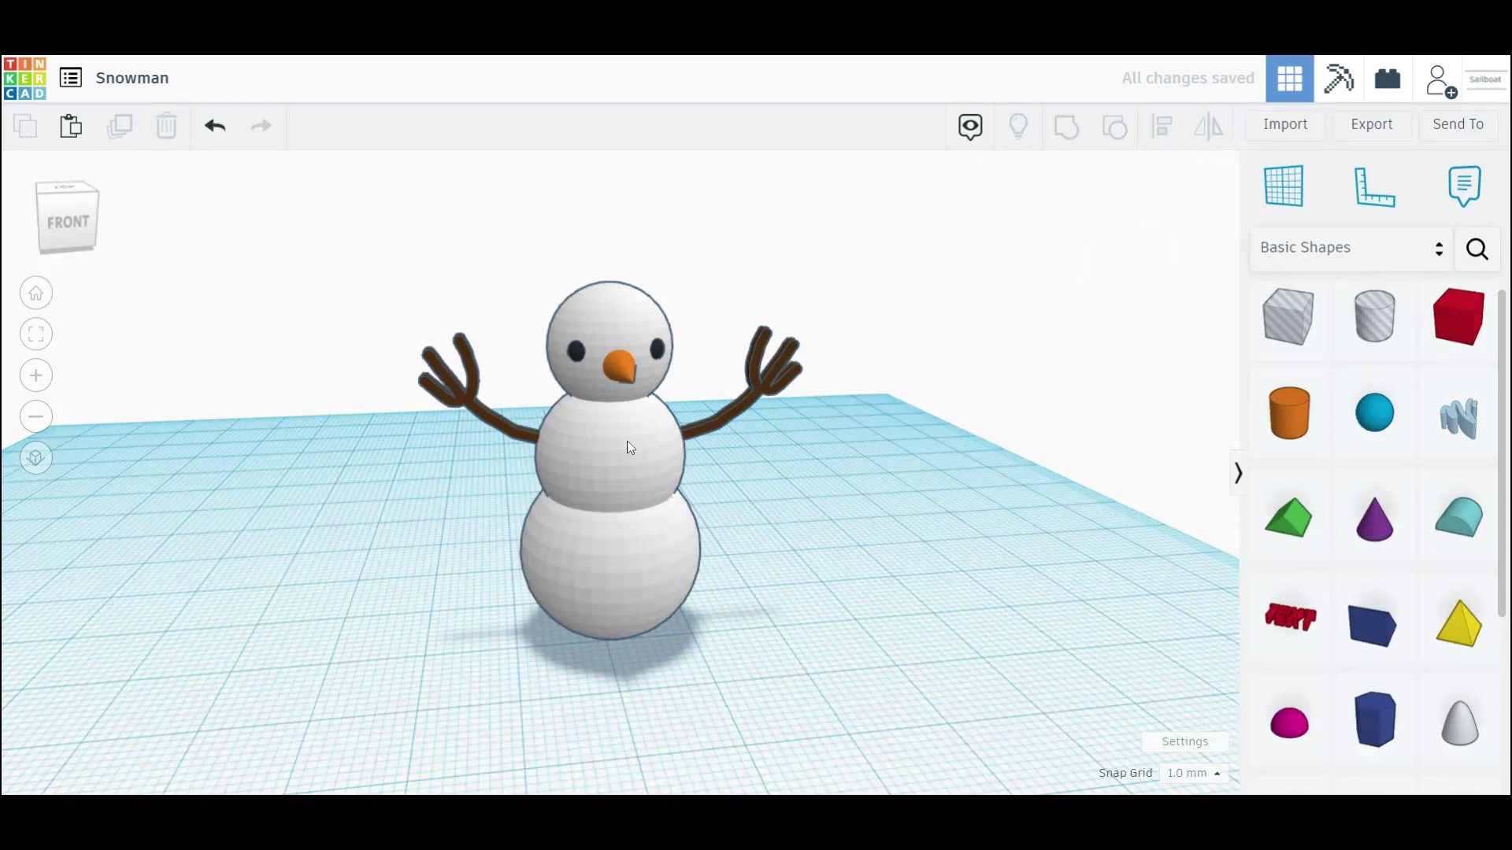
left_click(630, 447)
left_click_drag(629, 424, 627, 536, "shift")
left_click(1054, 251)
left_click(1421, 467)
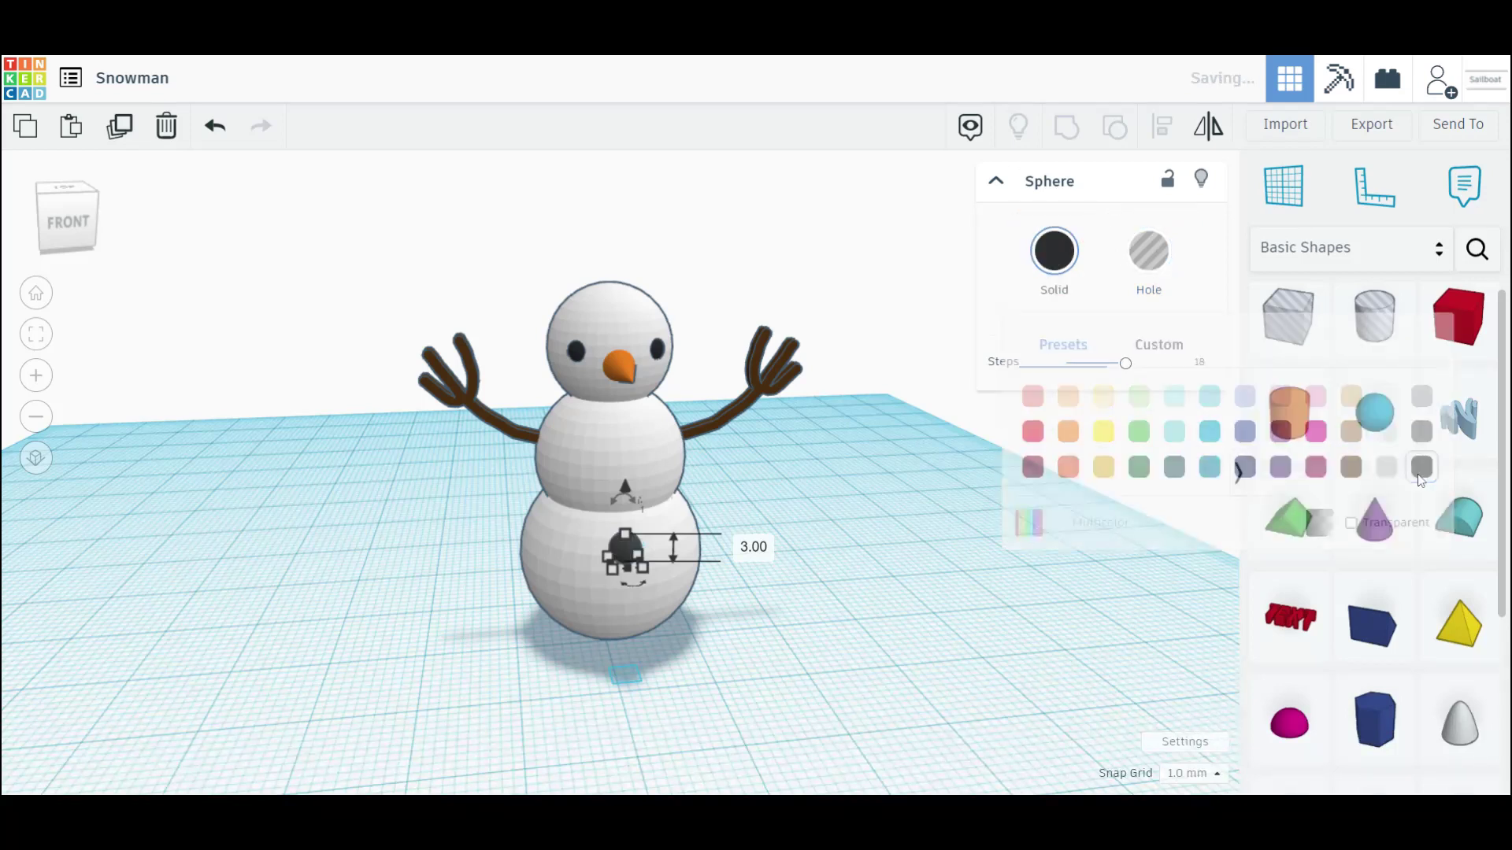
- Raise the black button onto the front of the middle sphere
key("ctrl+Up")
key("ctrl+Up")
key("ctrl+Up")
key("ctrl+Up")
key("ctrl+Up")
key("ctrl+Up")
key("ctrl+Up")
key("ctrl+Up")
key("ctrl+Up")
key("ctrl+Up")
key("ctrl+Up")
key("ctrl+Up")
key("ctrl+Up")
key("ctrl+Up")
key("ctrl+Up")
key("ctrl+Up")
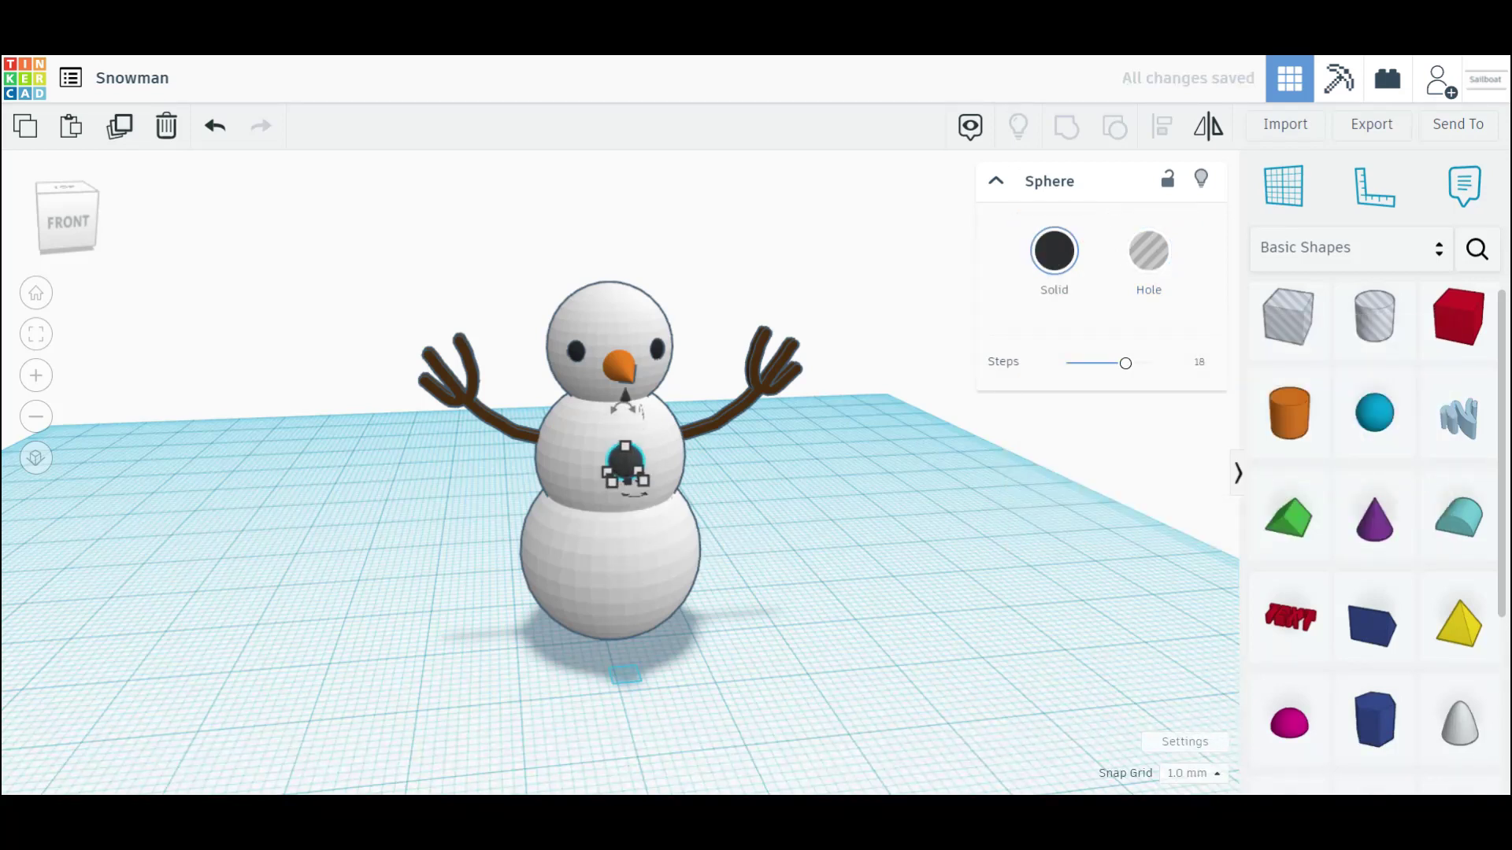
left_click(979, 594)
- Duplicate the button twice and lower the copies into a vertical row, one low on the middle sphere and one on the bottom sphere
left_click(628, 459)
key("ctrl+d")
key("ctrl+Down")
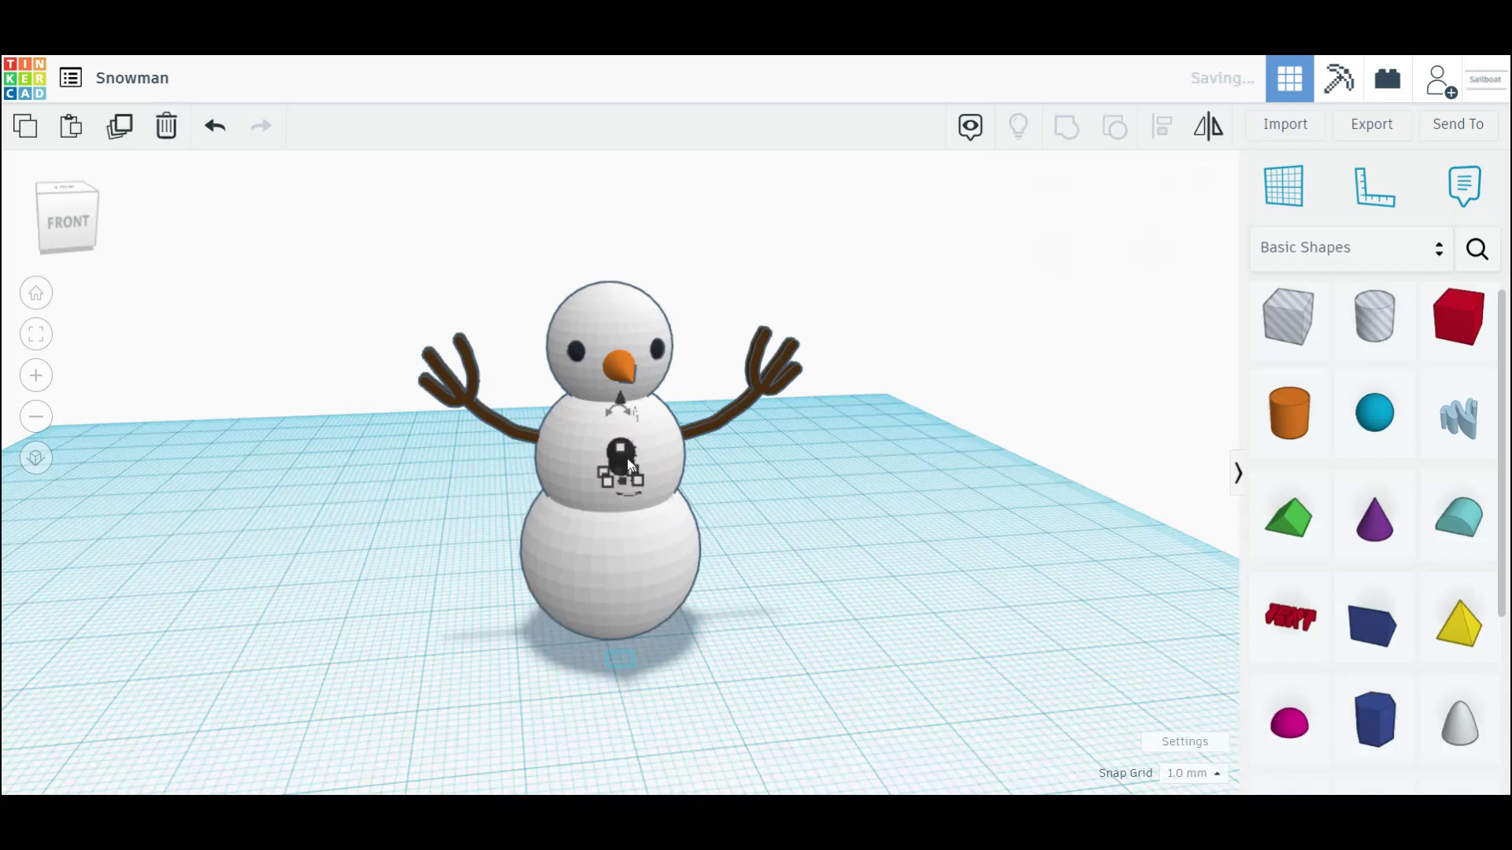
key("ctrl+Down")
key("ctrl+Down")
key("ctrl+Down")
key("ctrl+Down")
key("ctrl+Down")
key("ctrl+Down")
key("ctrl+Down")
key("ctrl+Down")
key("ctrl+Down")
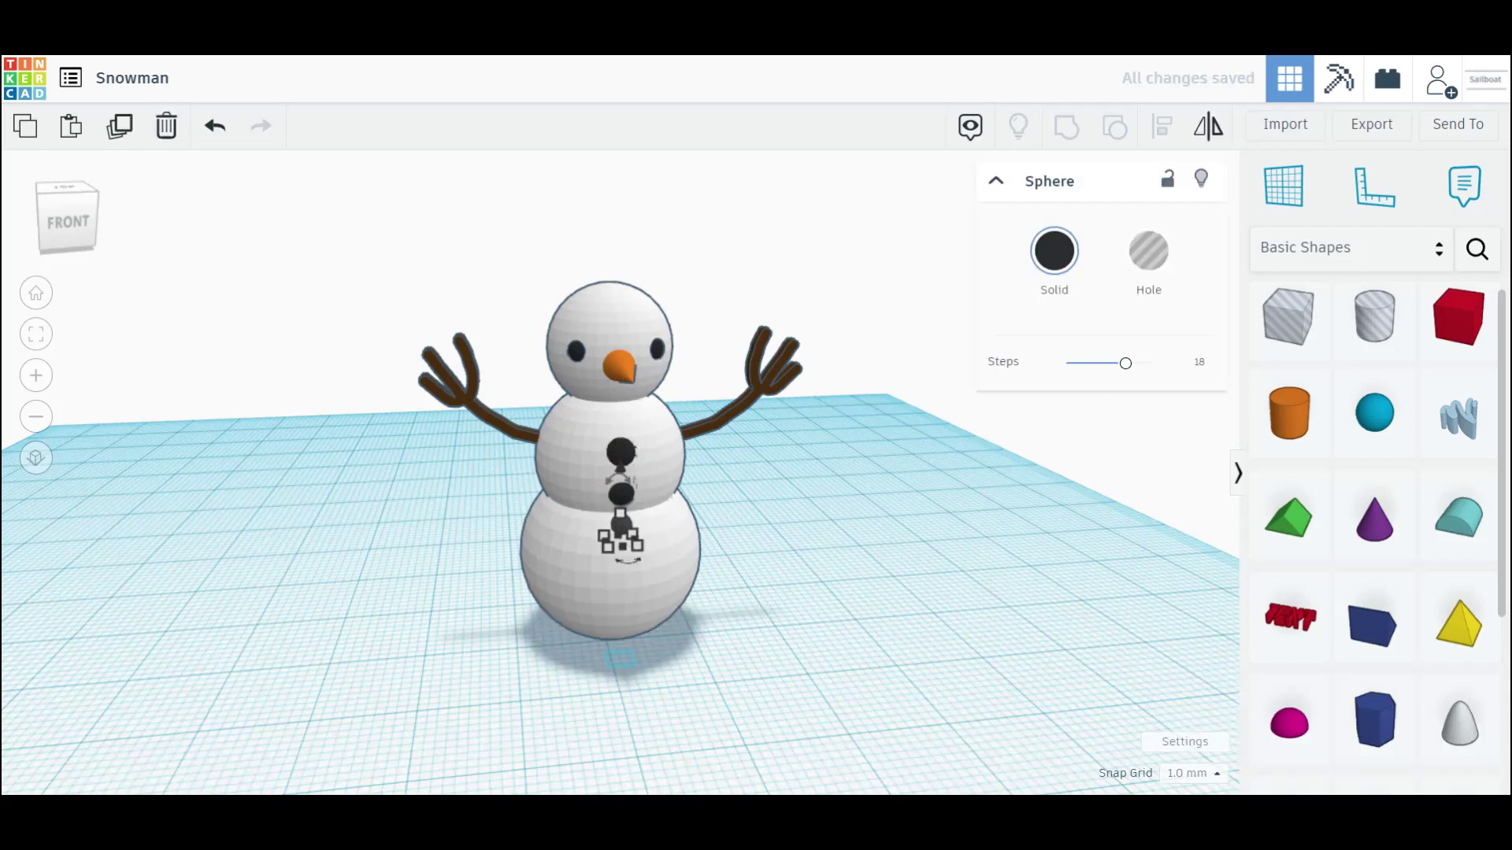
key("ctrl+Down")
key("ctrl+Down")
key("ctrl+Down")
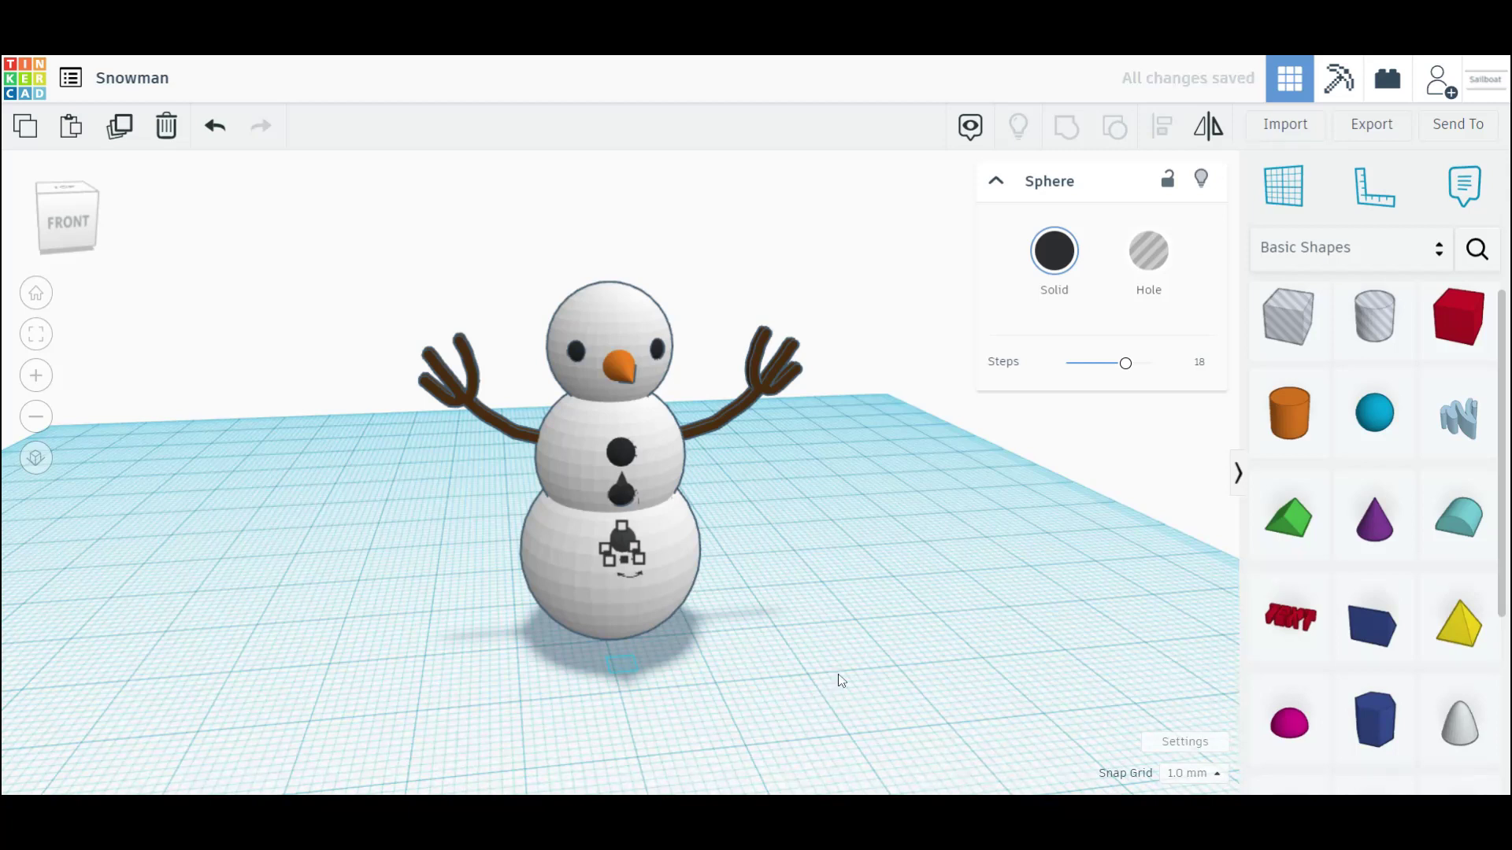
left_click(1083, 528)
- Place a cylinder centred on the snowman's base and raise it onto the top of the head
left_click_drag(1289, 418, 616, 635)
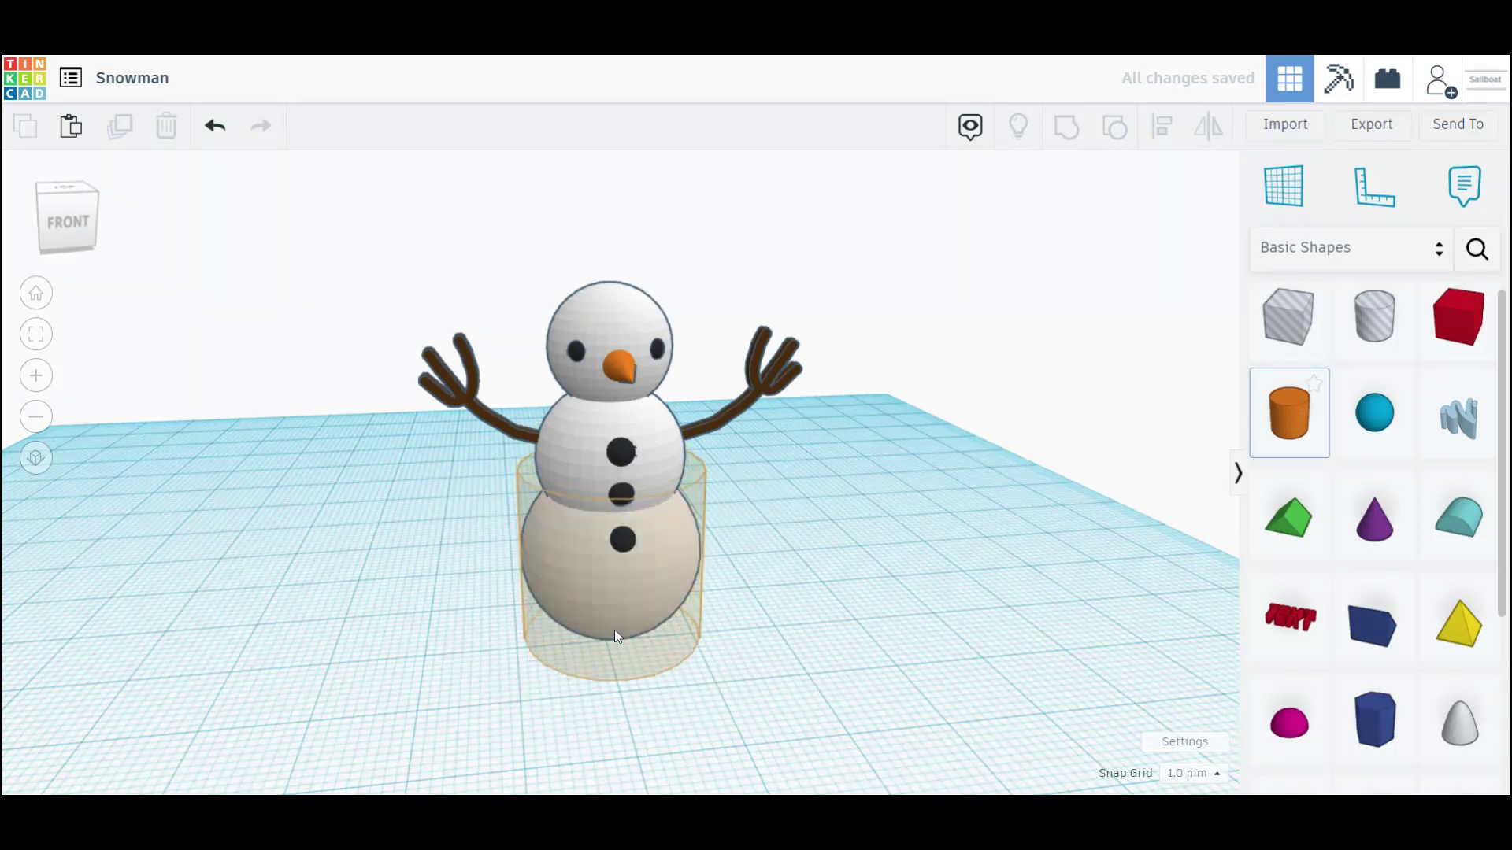
left_click(615, 631)
key("ctrl+shift+Up")
key("ctrl+shift+Up")
key("ctrl+shift+Up")
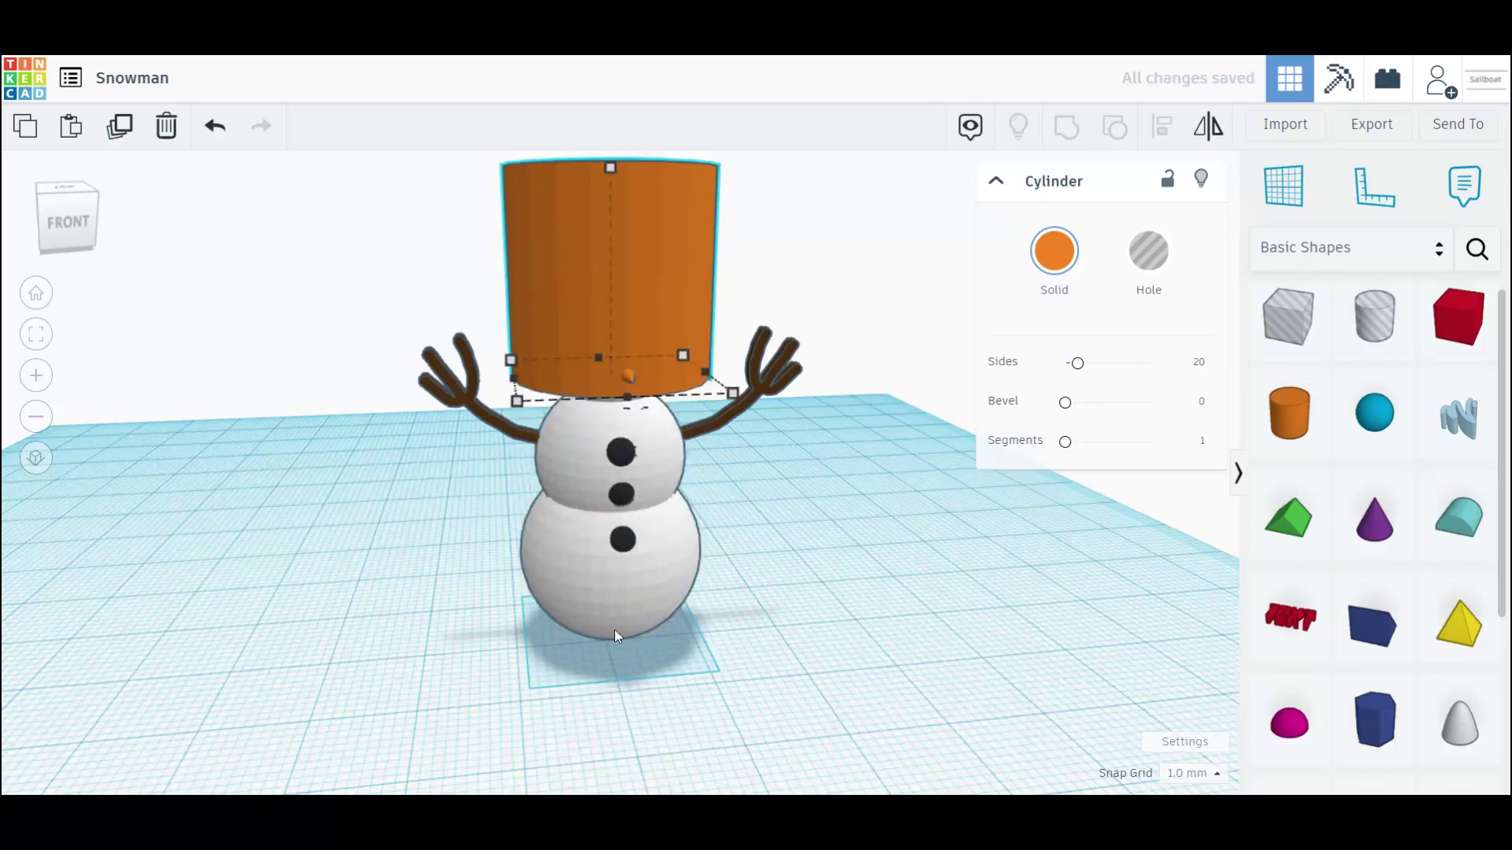
key("f")
key("ctrl+shift+Up")
key("f")
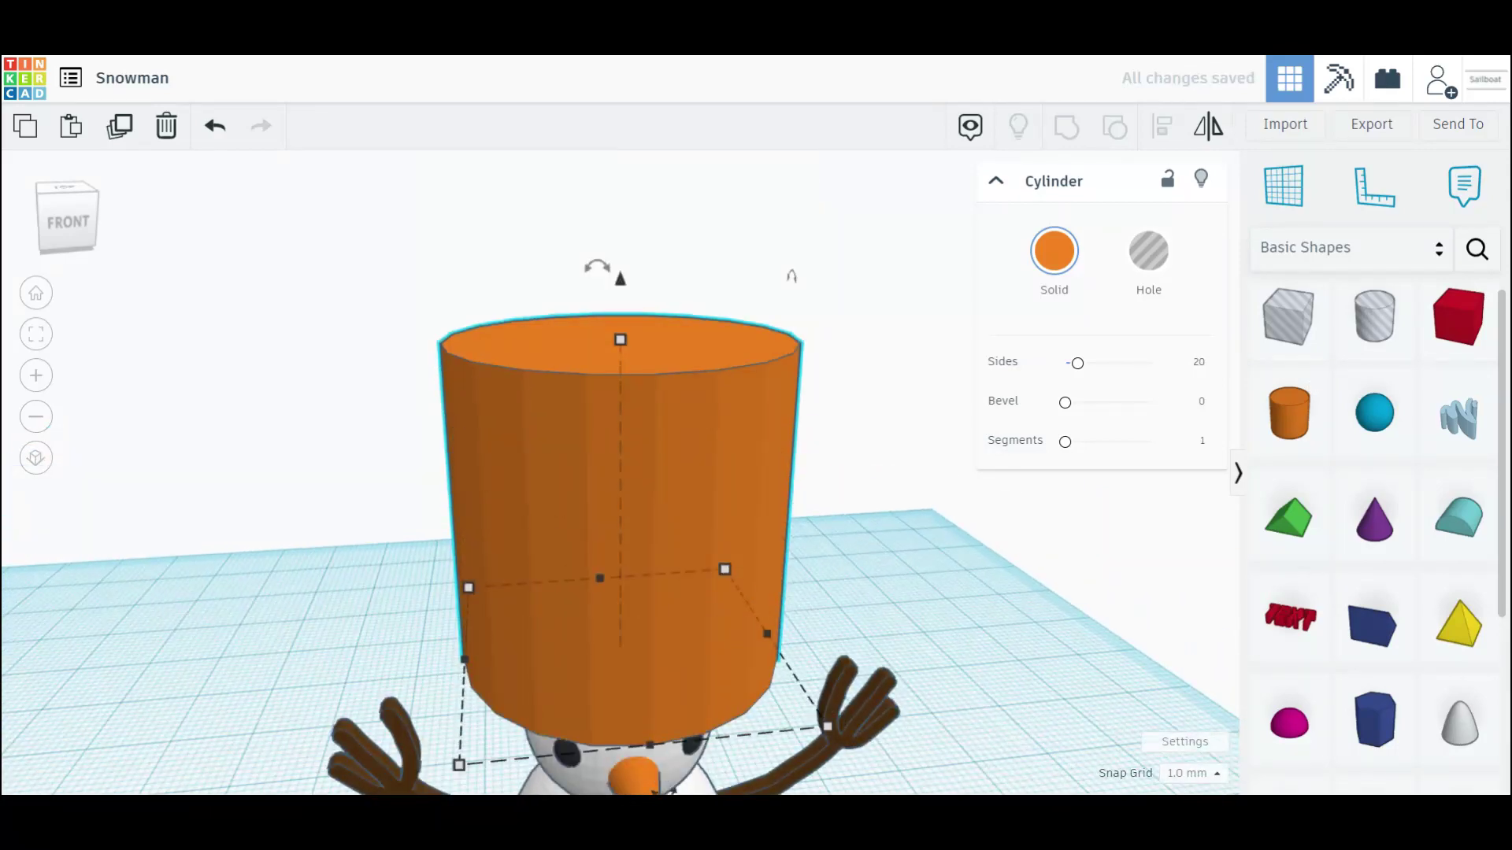
- Set the cylinder to 64 sides and flatten it into a hat brim 1 mm thick
left_click_drag(1095, 369, 1150, 364)
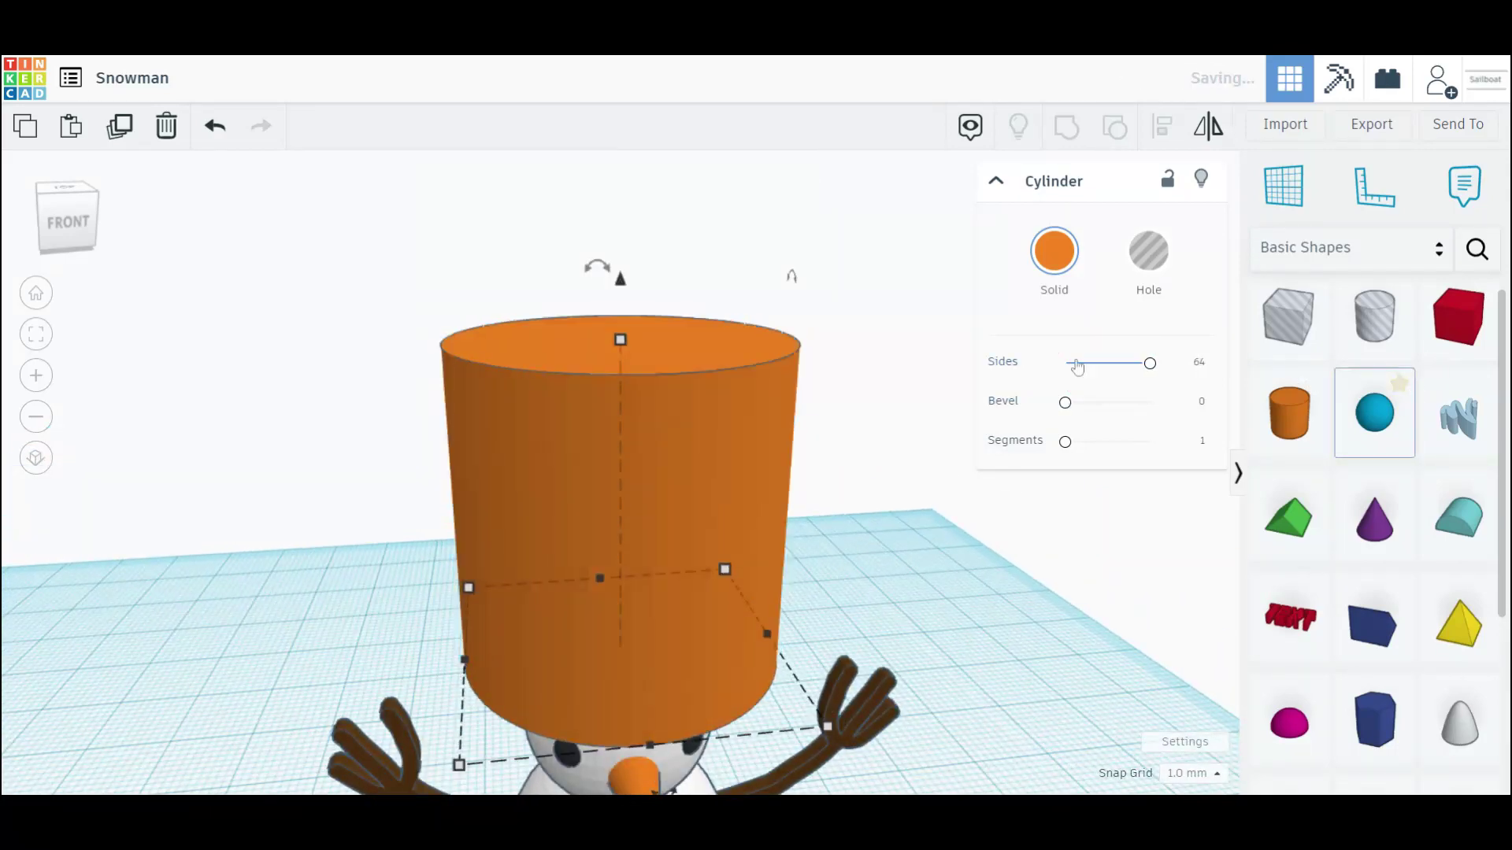
left_click_drag(620, 340, 628, 634)
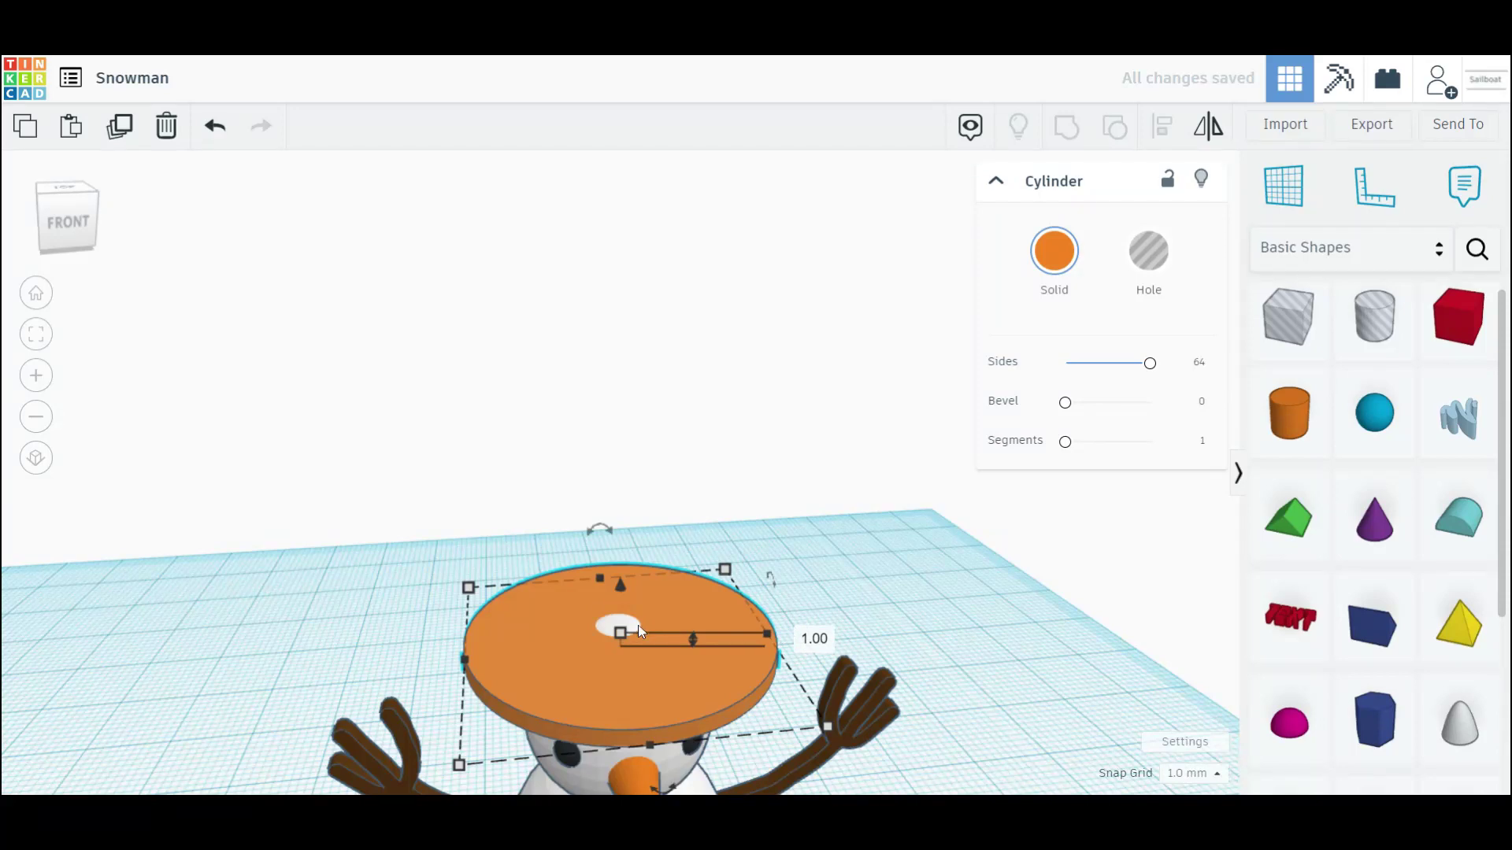
- Shape a copy of the brim into a narrower cylinder 3 mm high, centred on the brim
left_click_drag(622, 634, 620, 519)
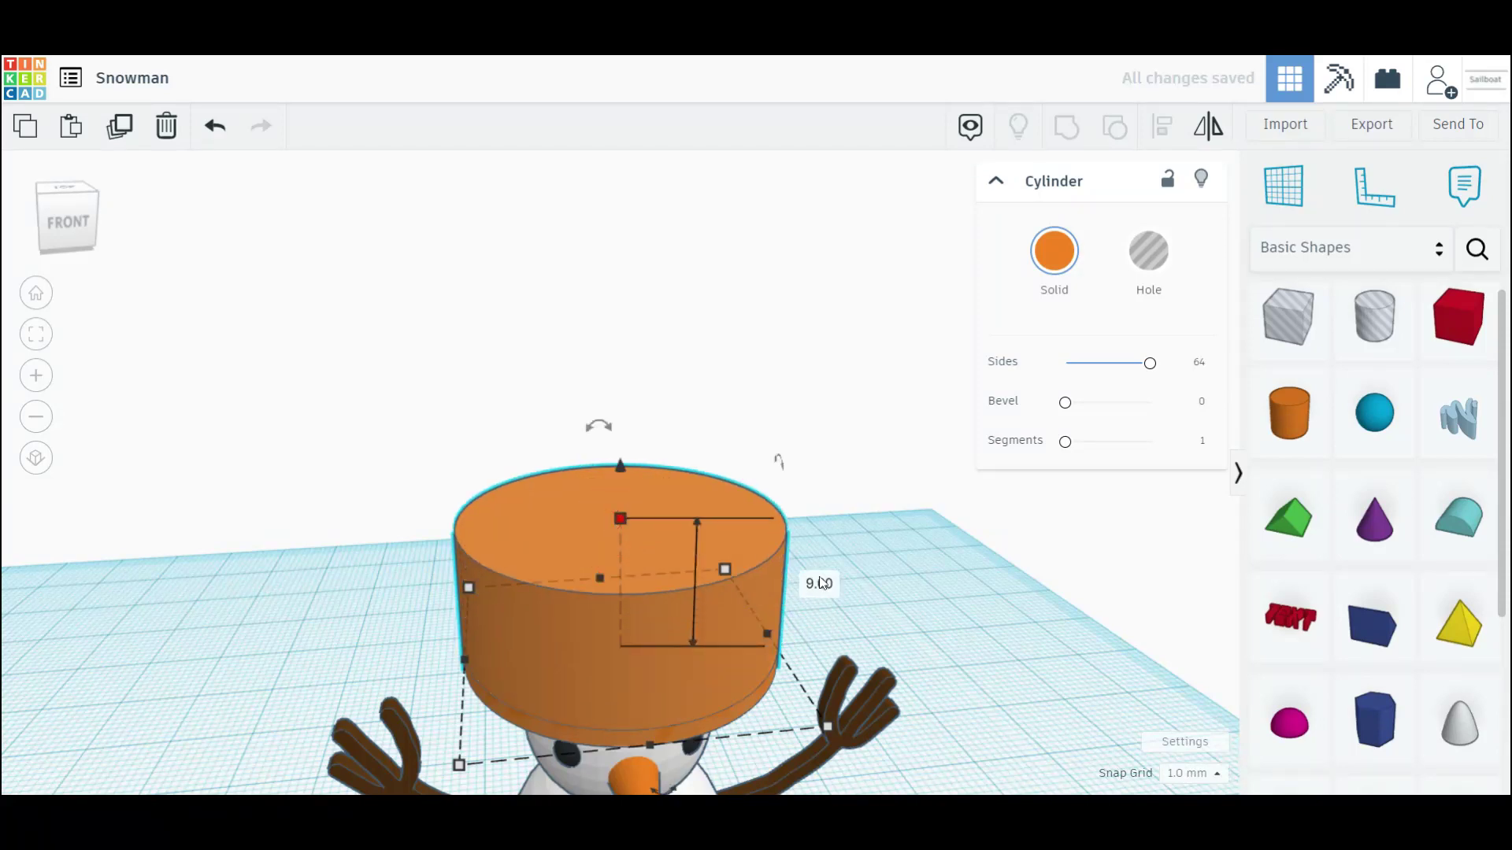
type("10")
key("Return")
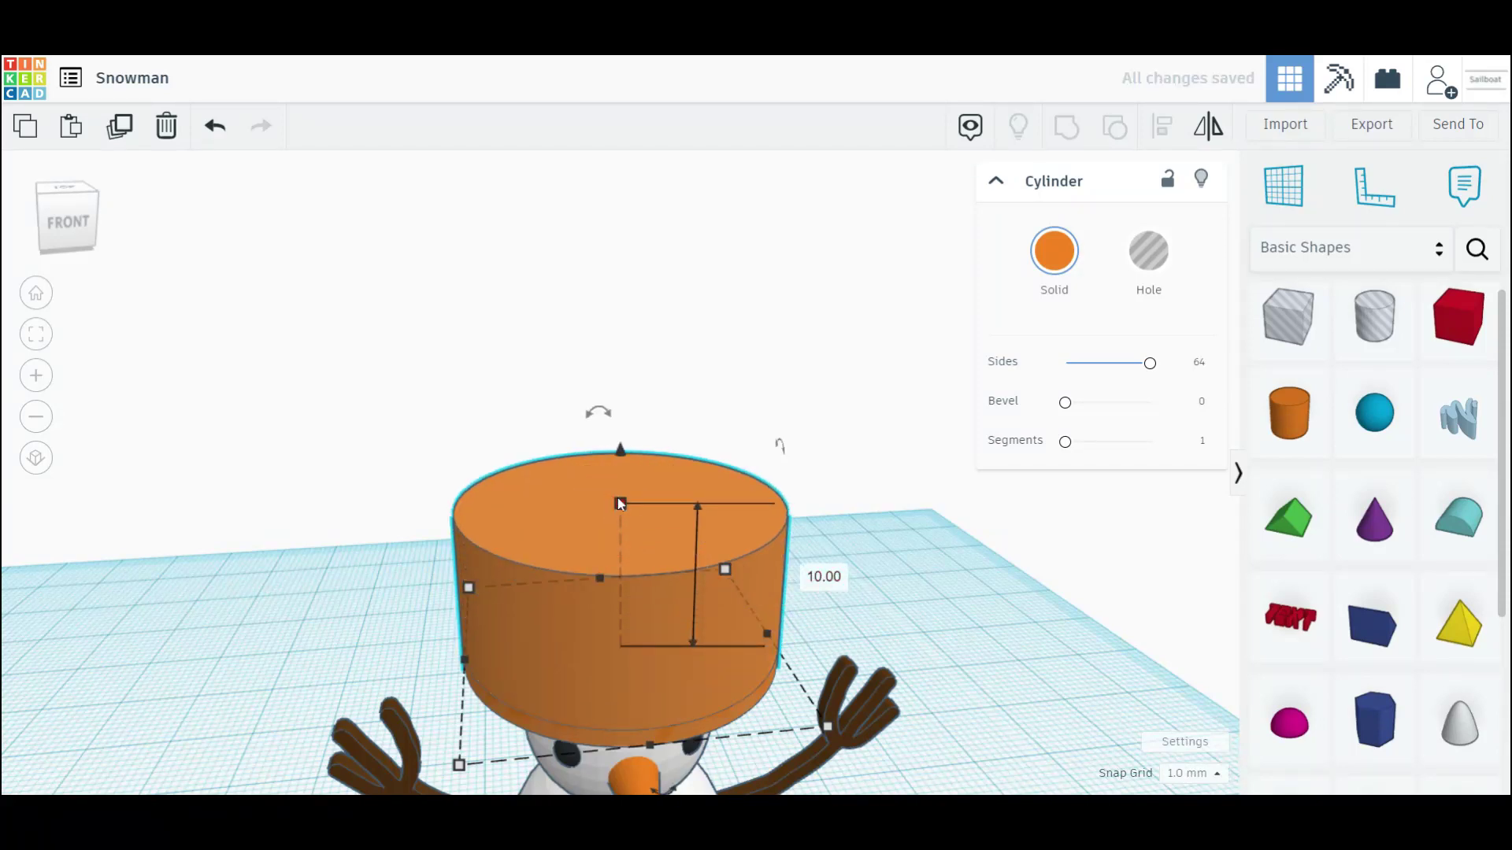
left_click_drag(620, 504, 623, 608)
left_click(697, 569)
- Duplicate the narrow cylinder, raise the copy to sit on top of it, and flatten the copy into a thin band
left_click(641, 614)
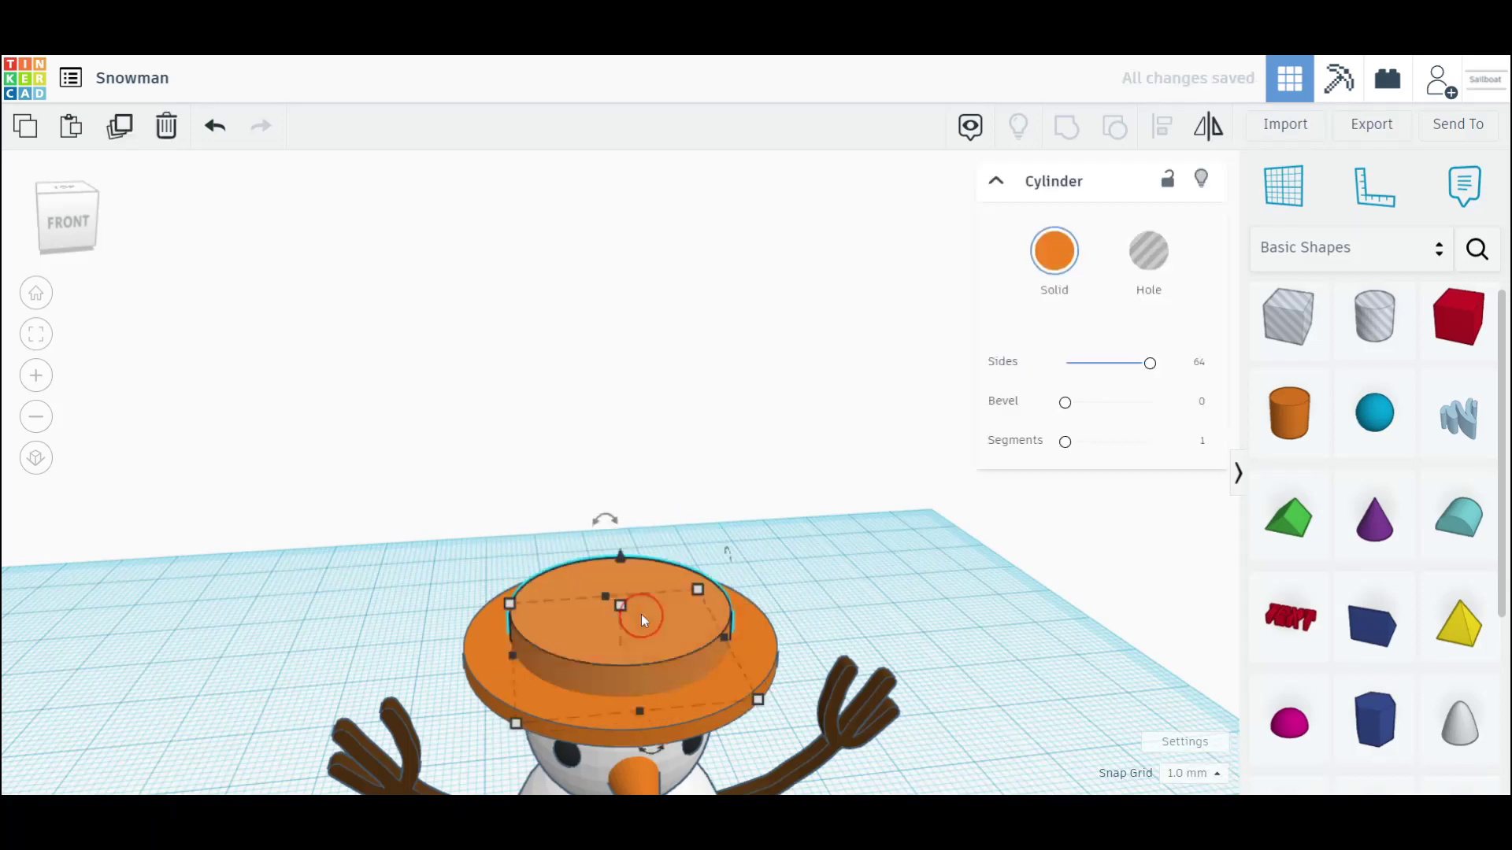
key("ctrl+d")
key("ctrl+Up")
key("ctrl+Up")
key("ctrl+Up")
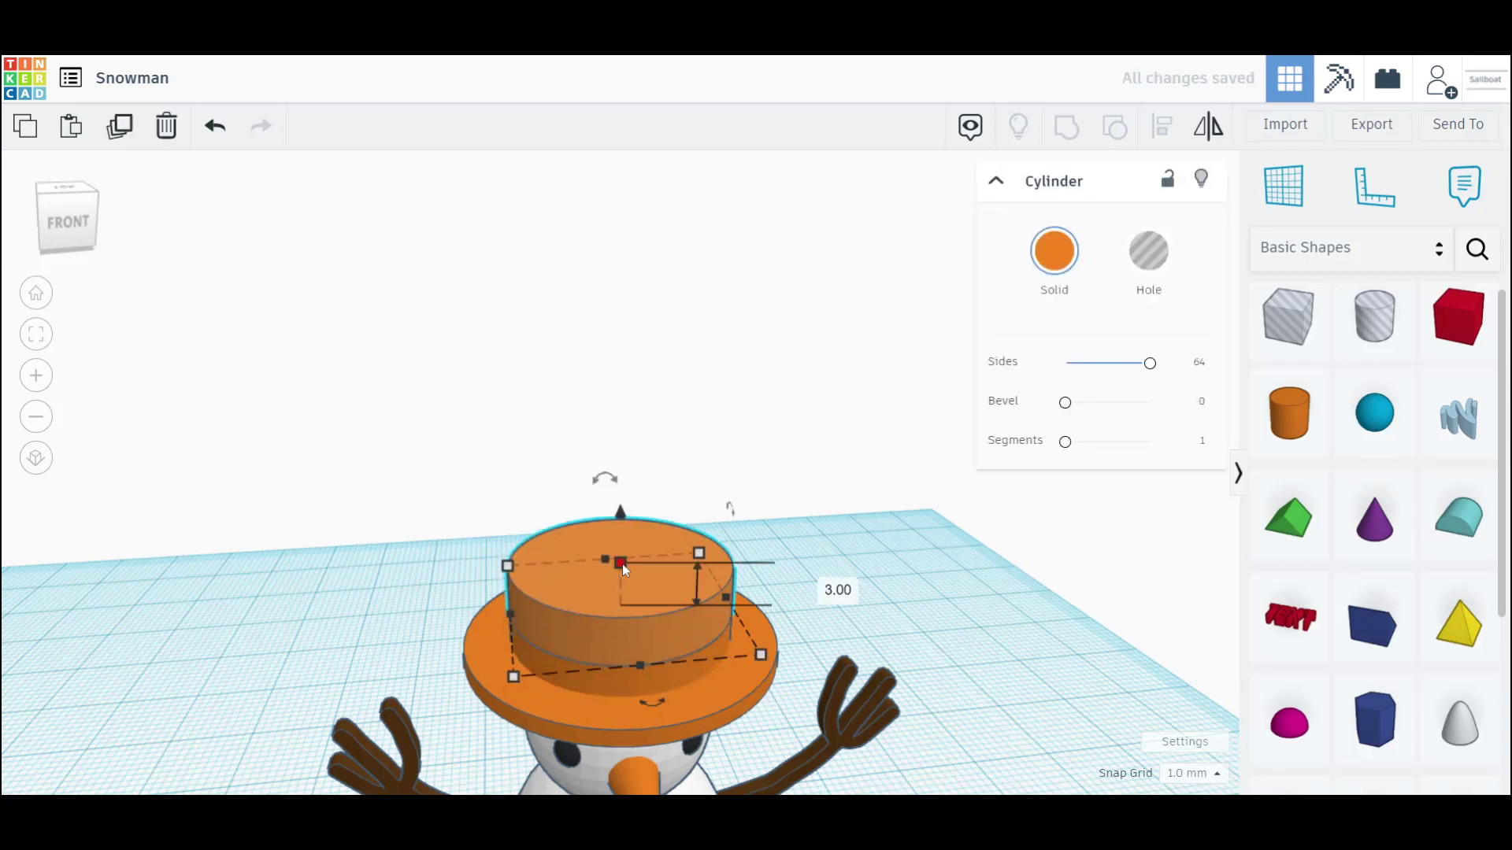
left_click_drag(622, 564, 622, 592)
- Duplicate the lower narrow cylinder, raise the copy above the thin band, and stretch it into a crown 13 mm high
left_click(657, 677)
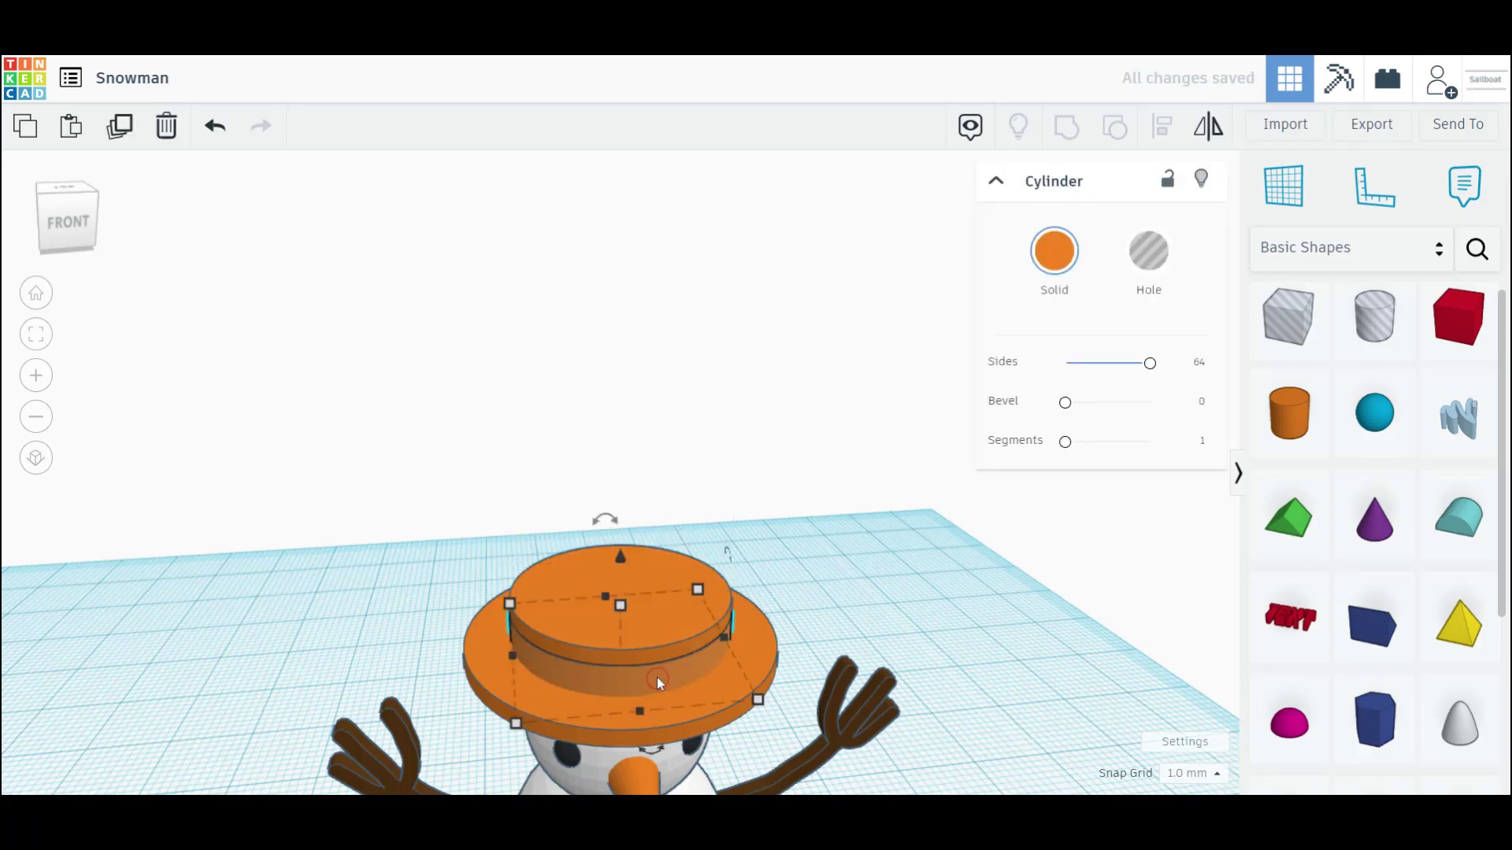
key("ctrl+d")
key("ctrl+Up")
key("ctrl+Up")
key("ctrl+Up")
key("ctrl+Up")
key("ctrl+Up")
key("ctrl+Down")
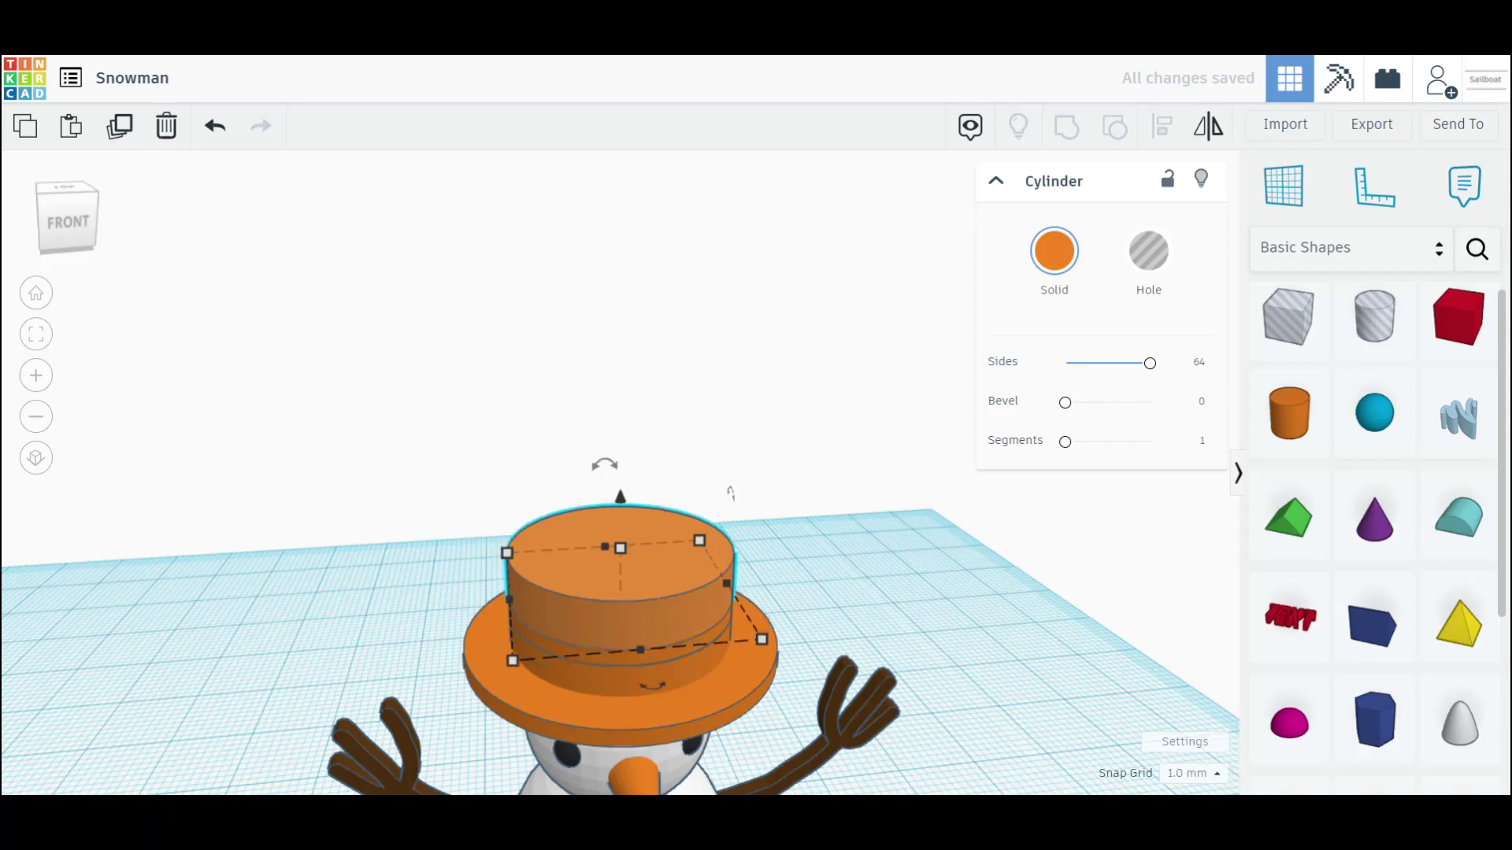
left_click_drag(620, 547, 619, 392)
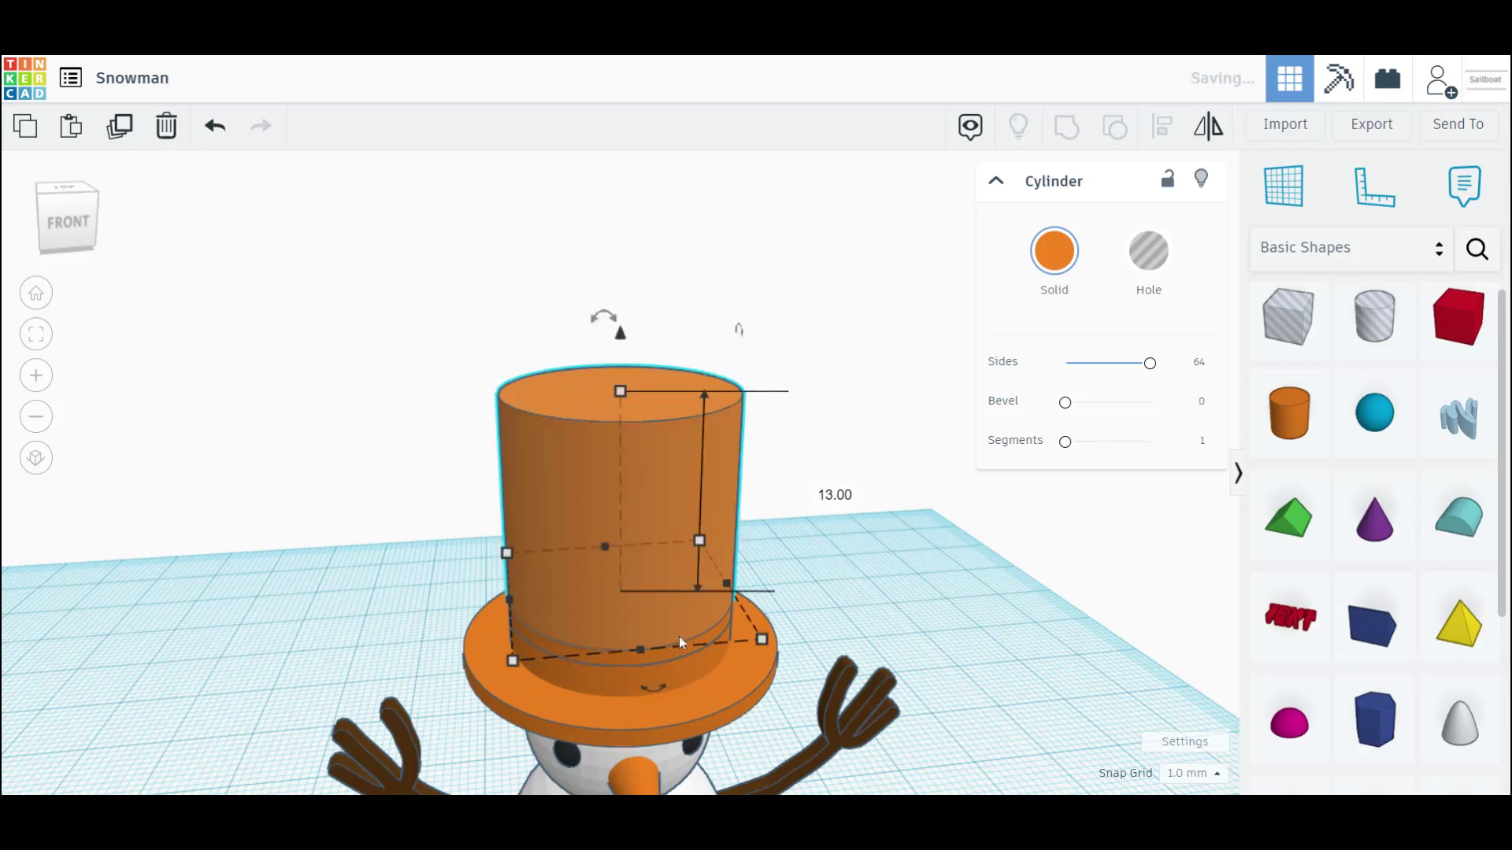
- Colour the hat's crown, lower cylinder and brim black together, leaving the thin band out of the selection
left_click(682, 674, "shift")
left_click(714, 693, "shift")
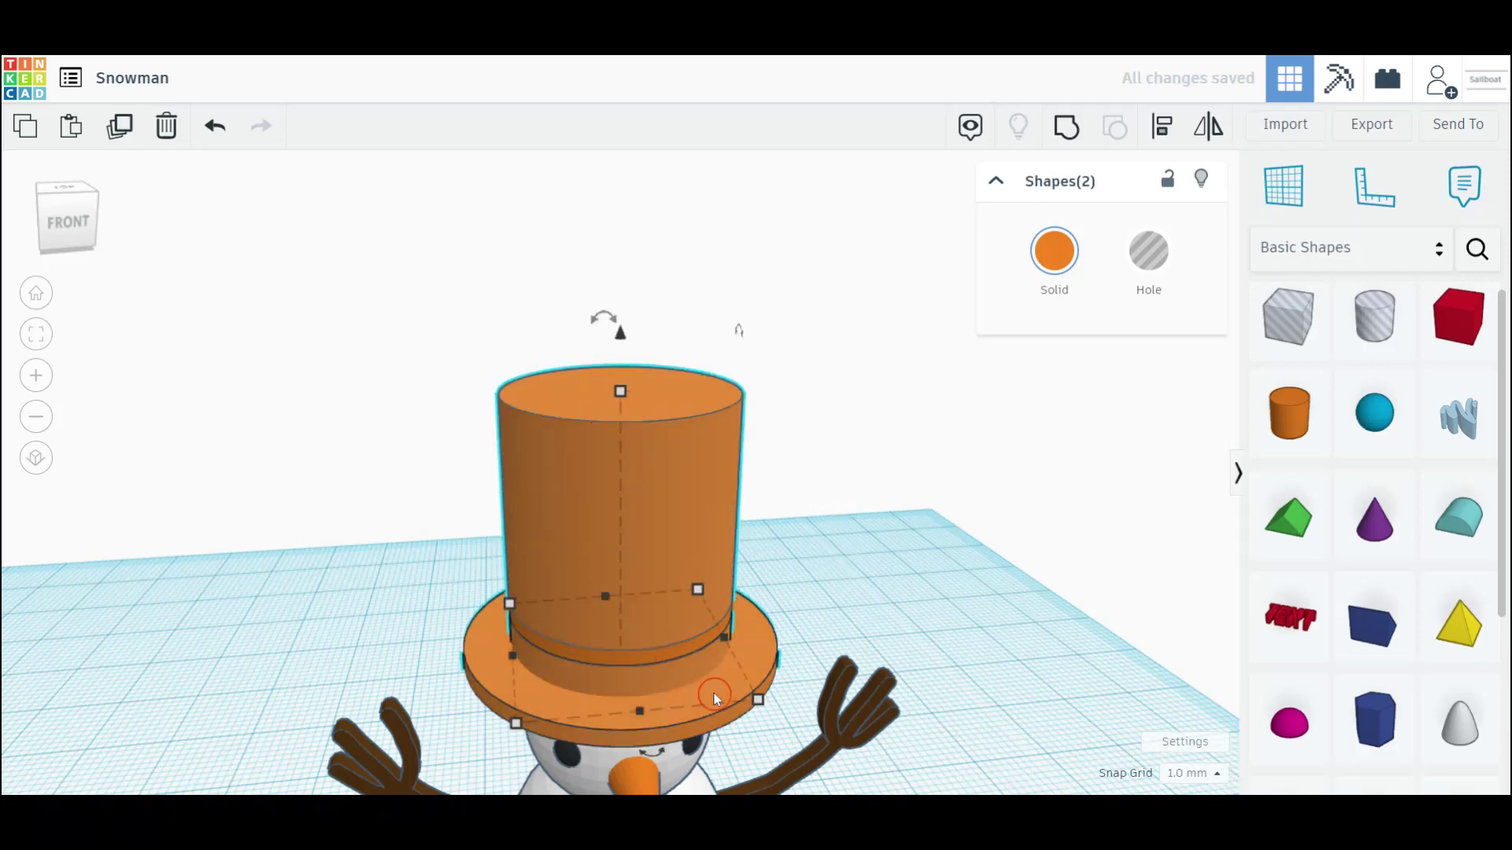
left_click(1046, 297)
left_click(1422, 467)
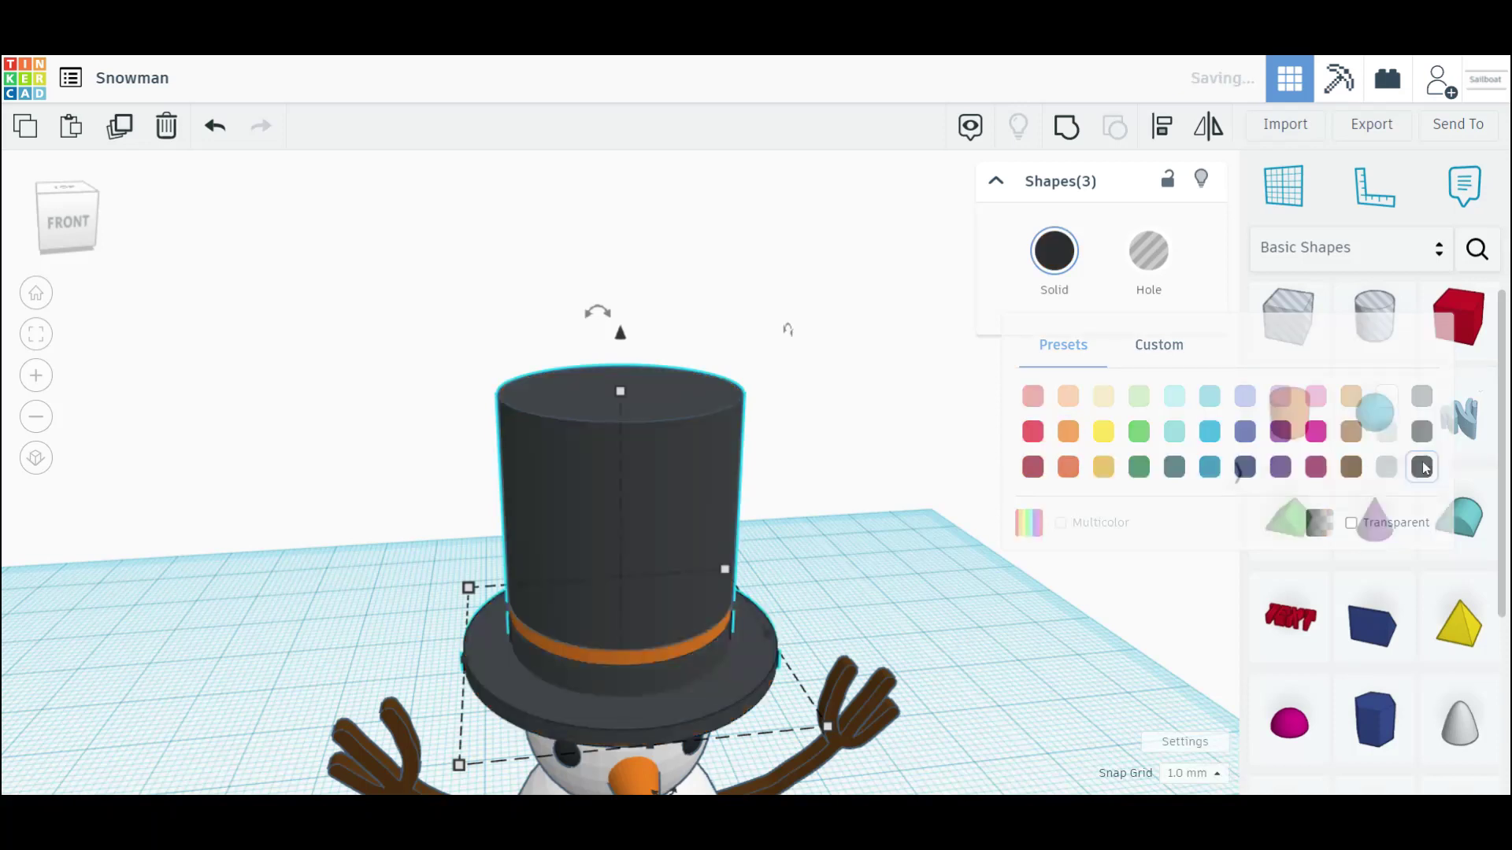
- Colour the thin hat band white
left_click(660, 663)
left_click(1056, 251)
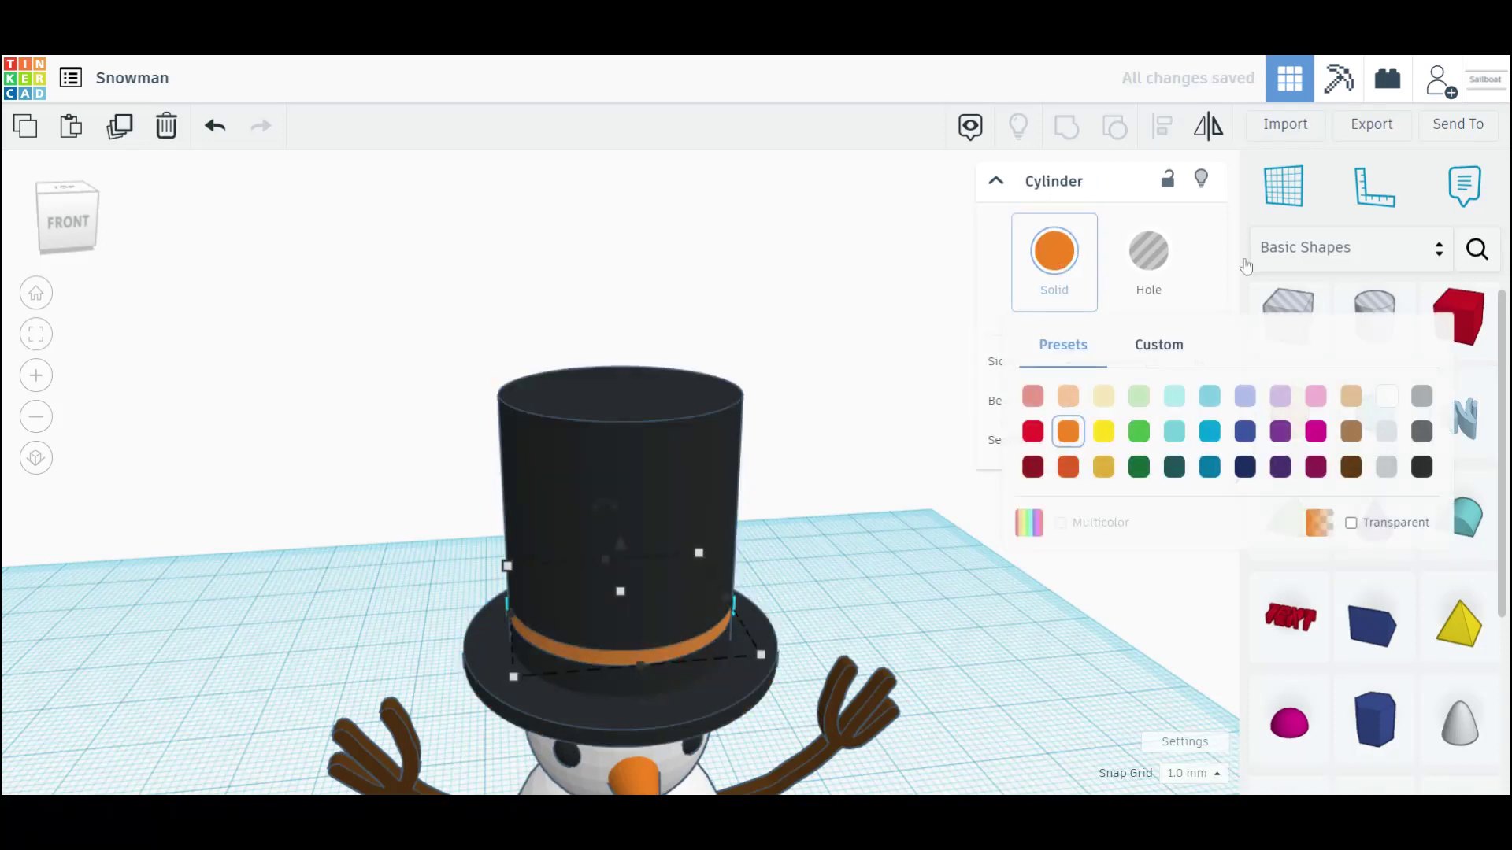
left_click(1420, 395)
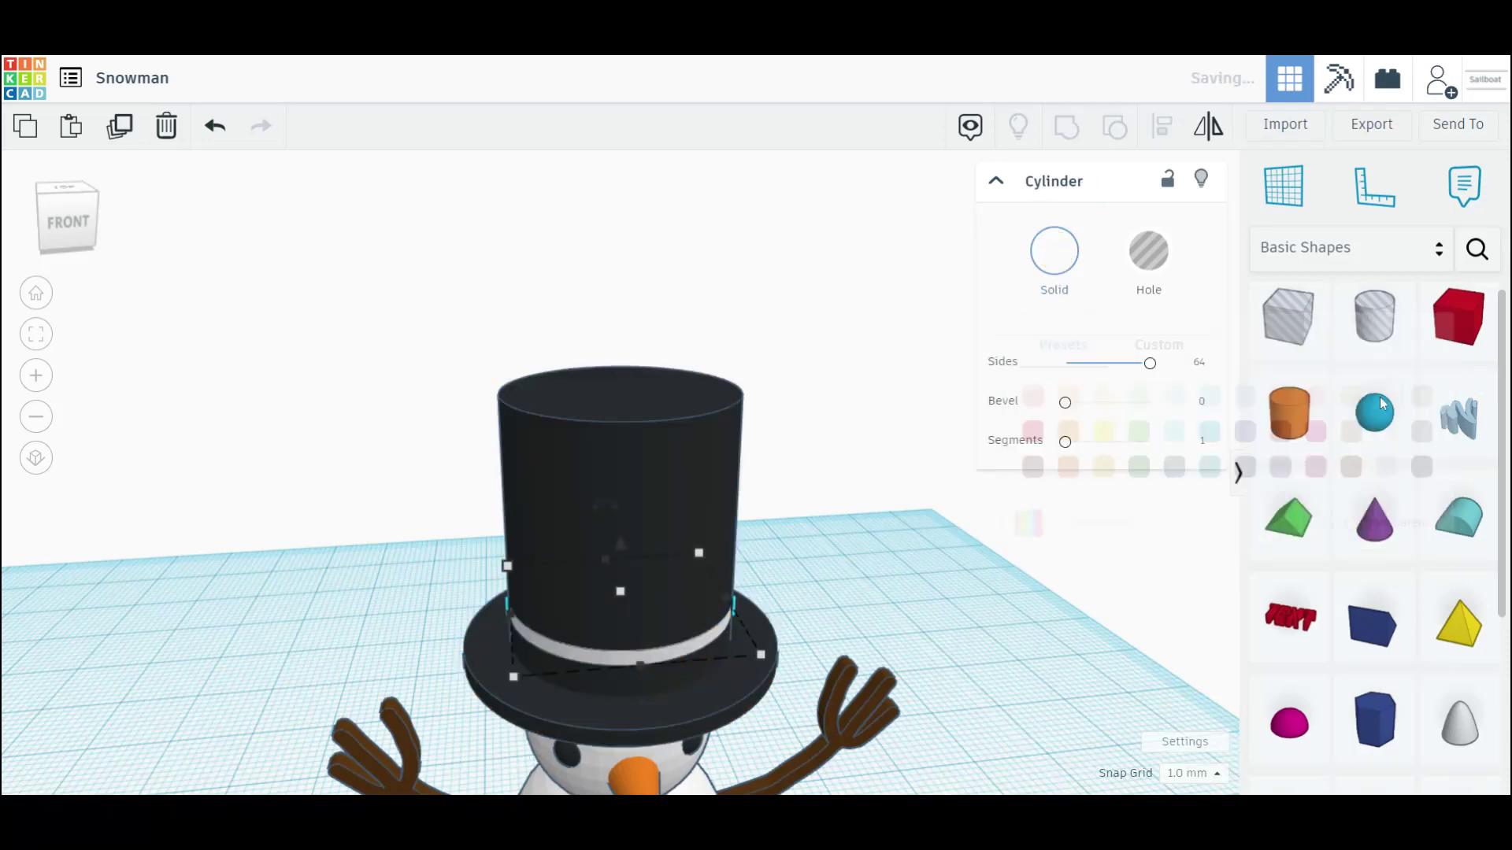
- Group the crown, band, lower cylinder and brim into one hat and enable Multicolor so the parts keep their own colours
left_click(666, 577, "shift")
left_click(680, 667, "shift")
left_click(707, 696, "shift")
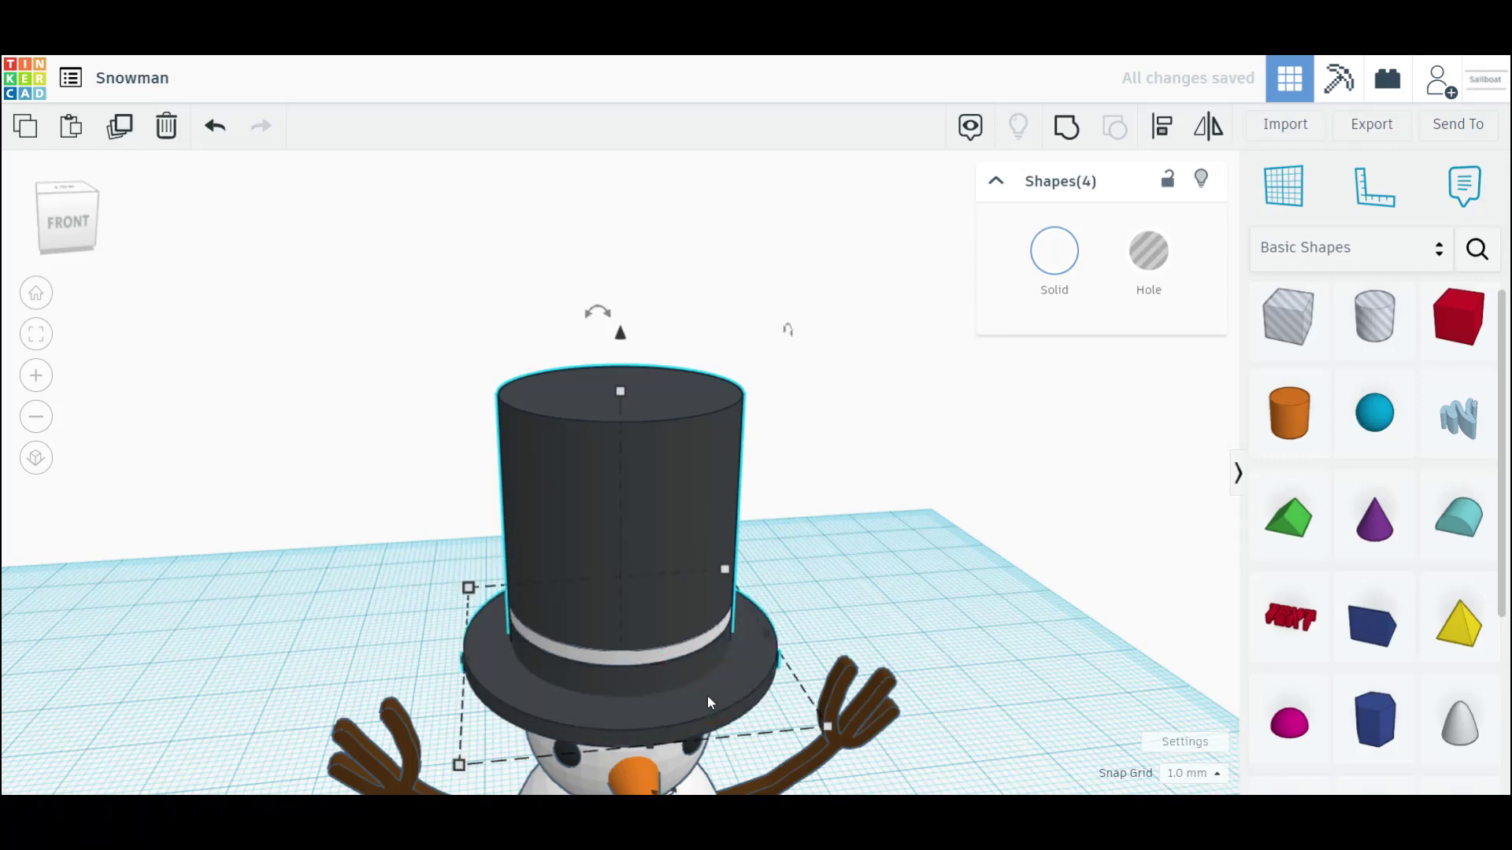
scroll(707, 696, "up", 2)
key("ctrl+g")
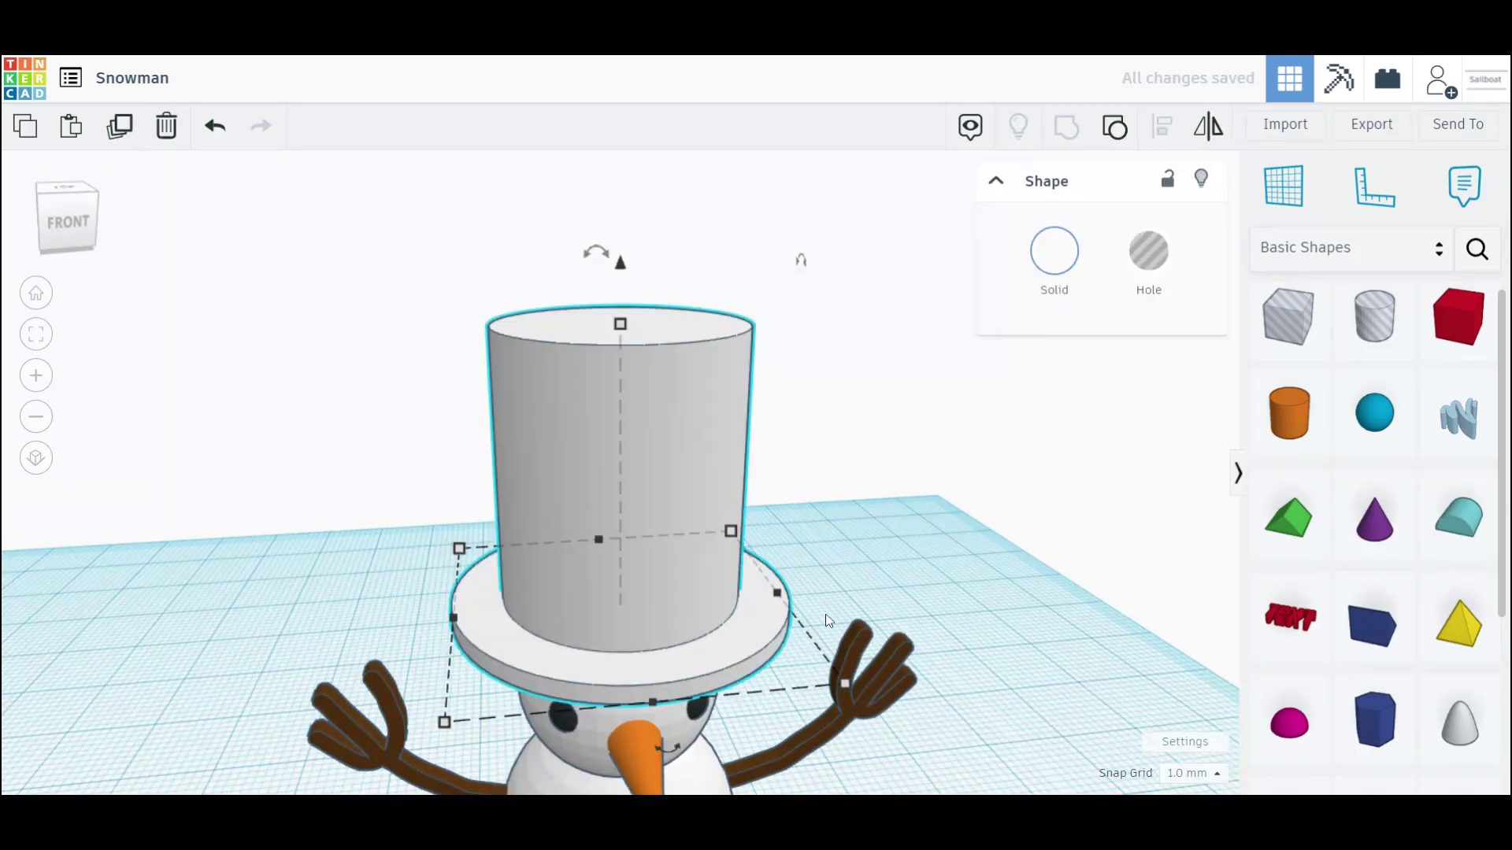
left_click(1053, 252)
left_click(1060, 523)
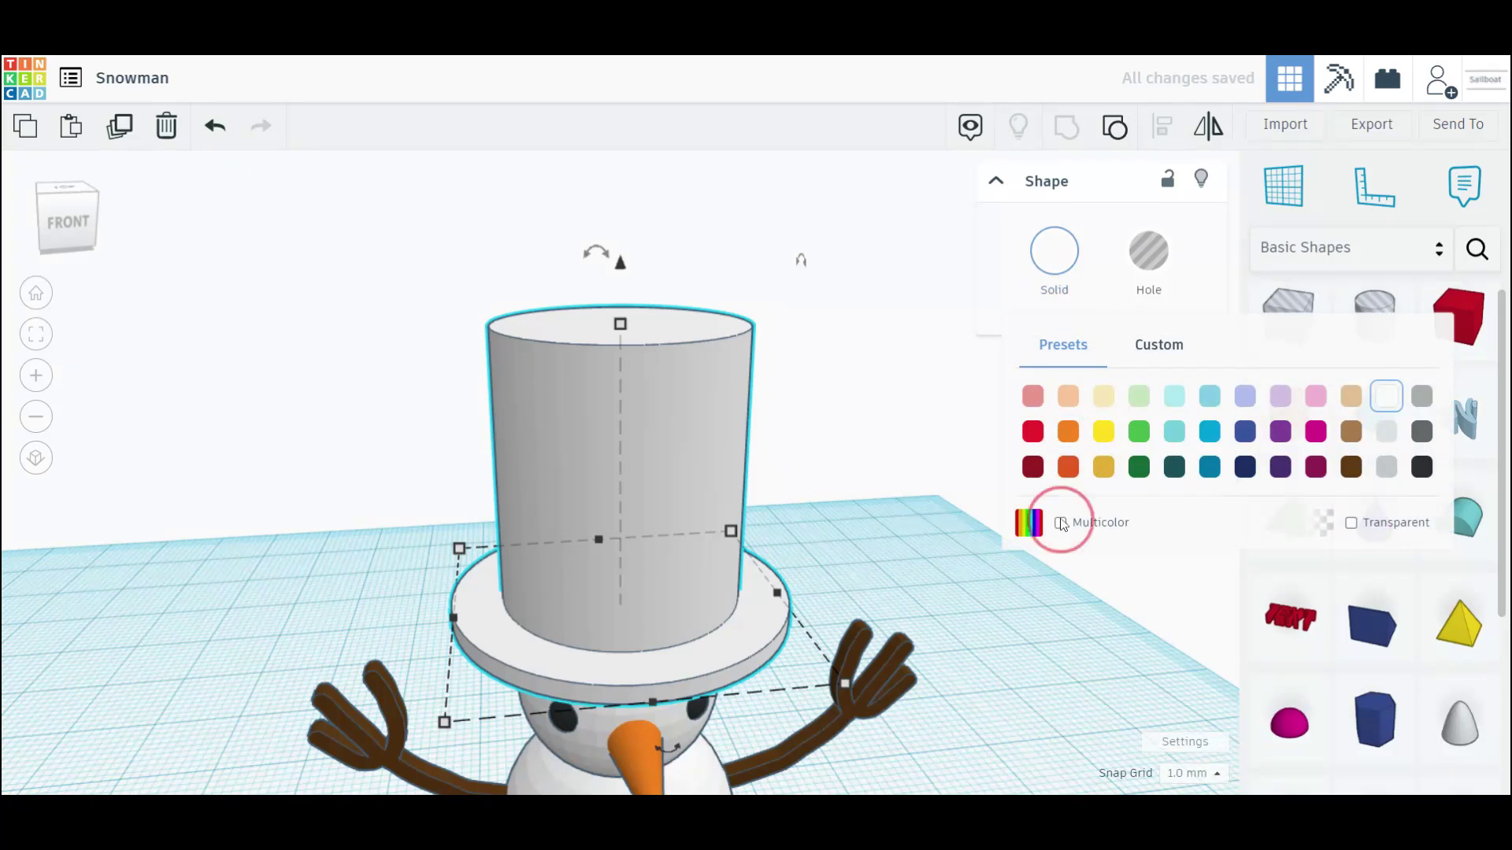
- Fit the whole snowman in view, then select only the hat and reduce its height from the top
key("ctrl+a")
key("f")
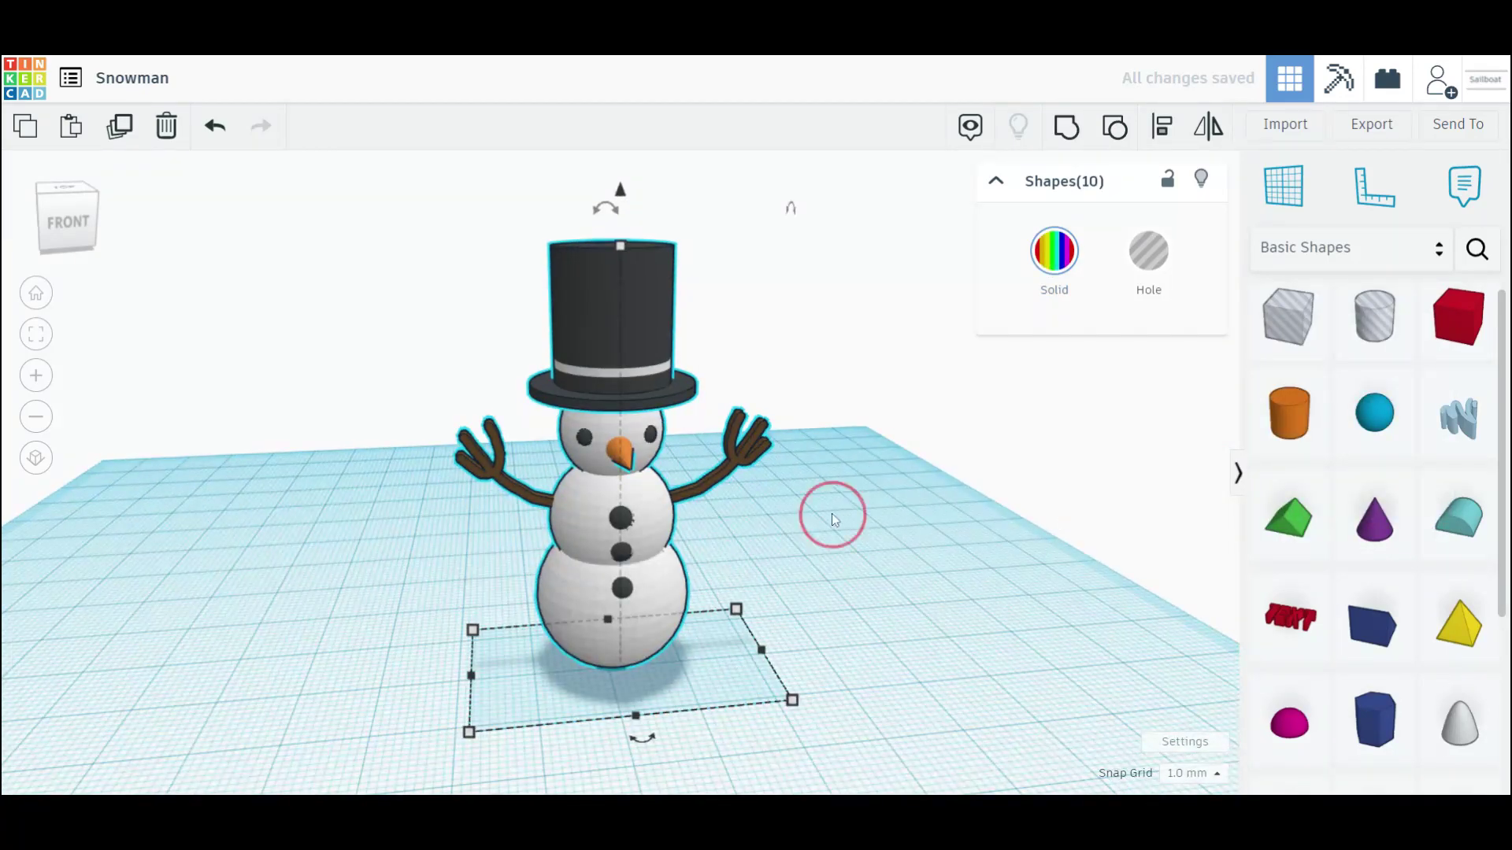
left_click(831, 513)
left_click(576, 316)
left_click_drag(613, 247, 615, 292)
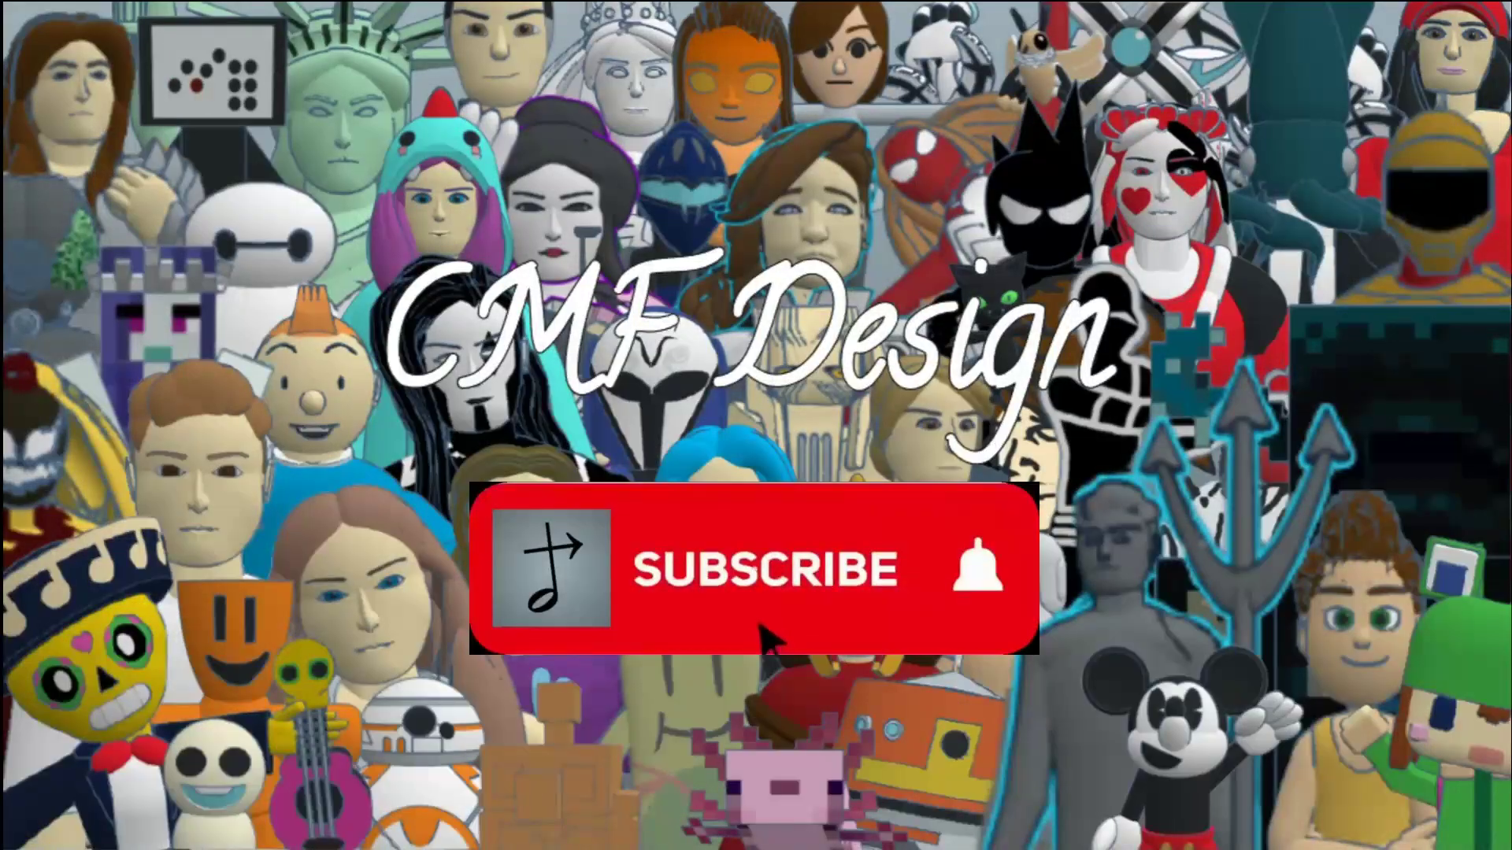